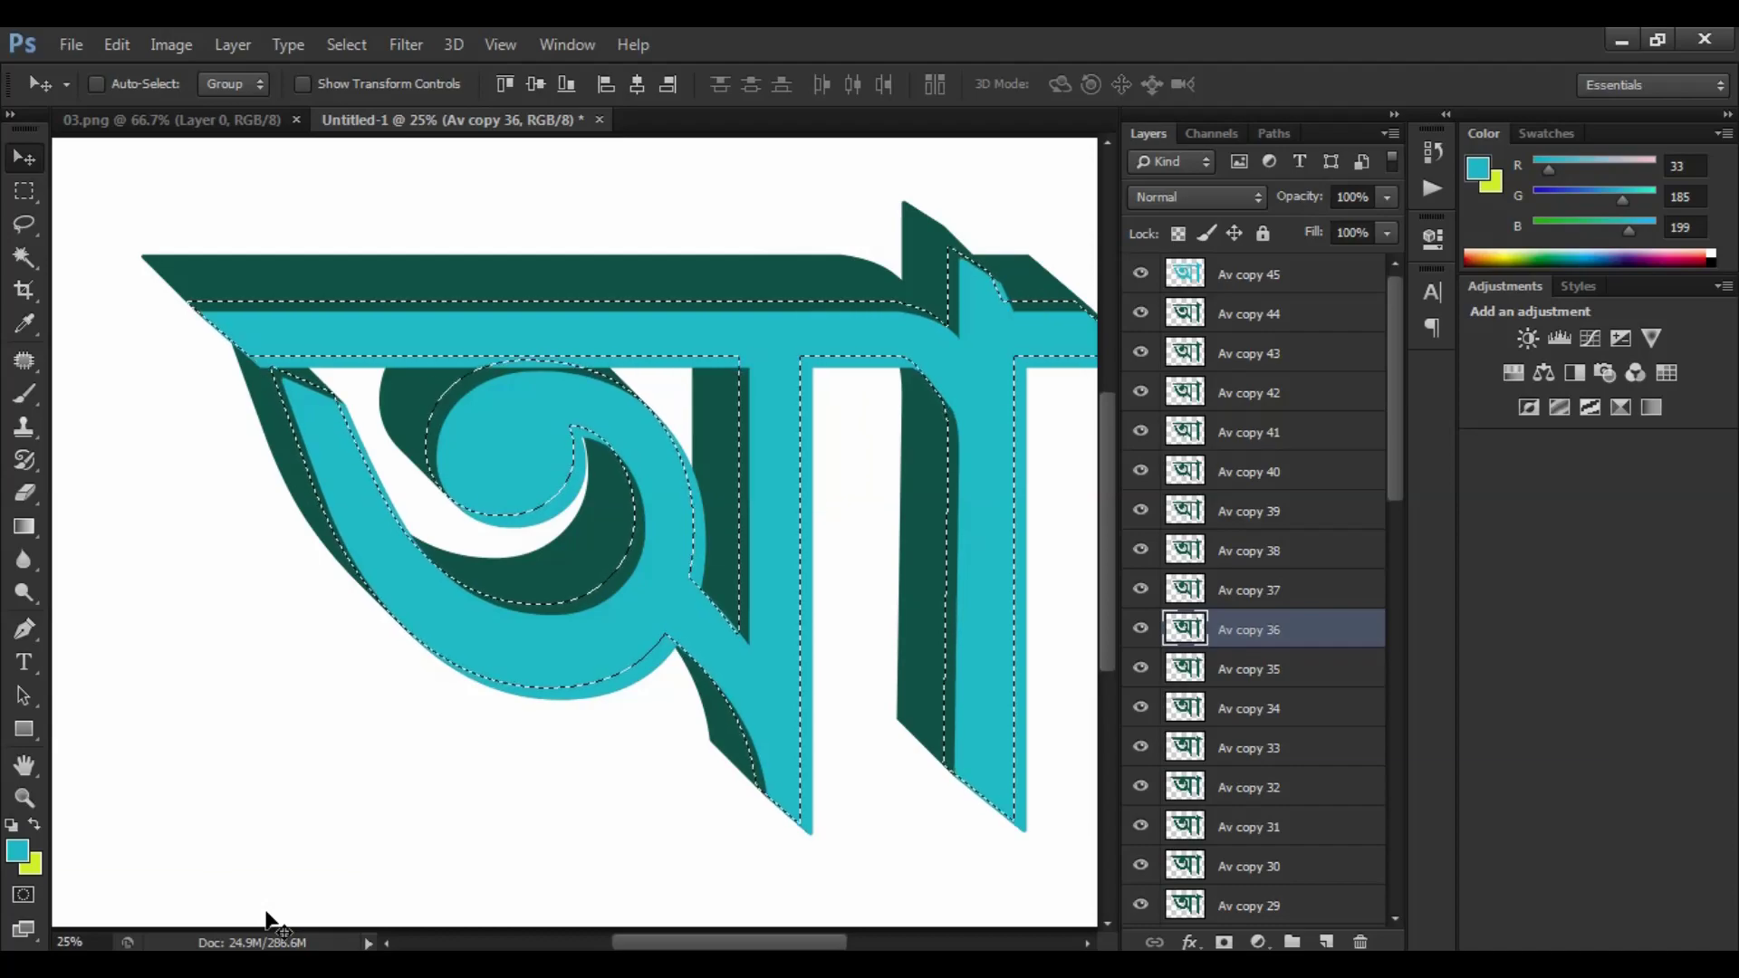
- Fill the outlines of Av copies 36, 26, 17 and 6 with yellow-green as stripes
{"action": "key", "text": "ctrl+BackSpace"}
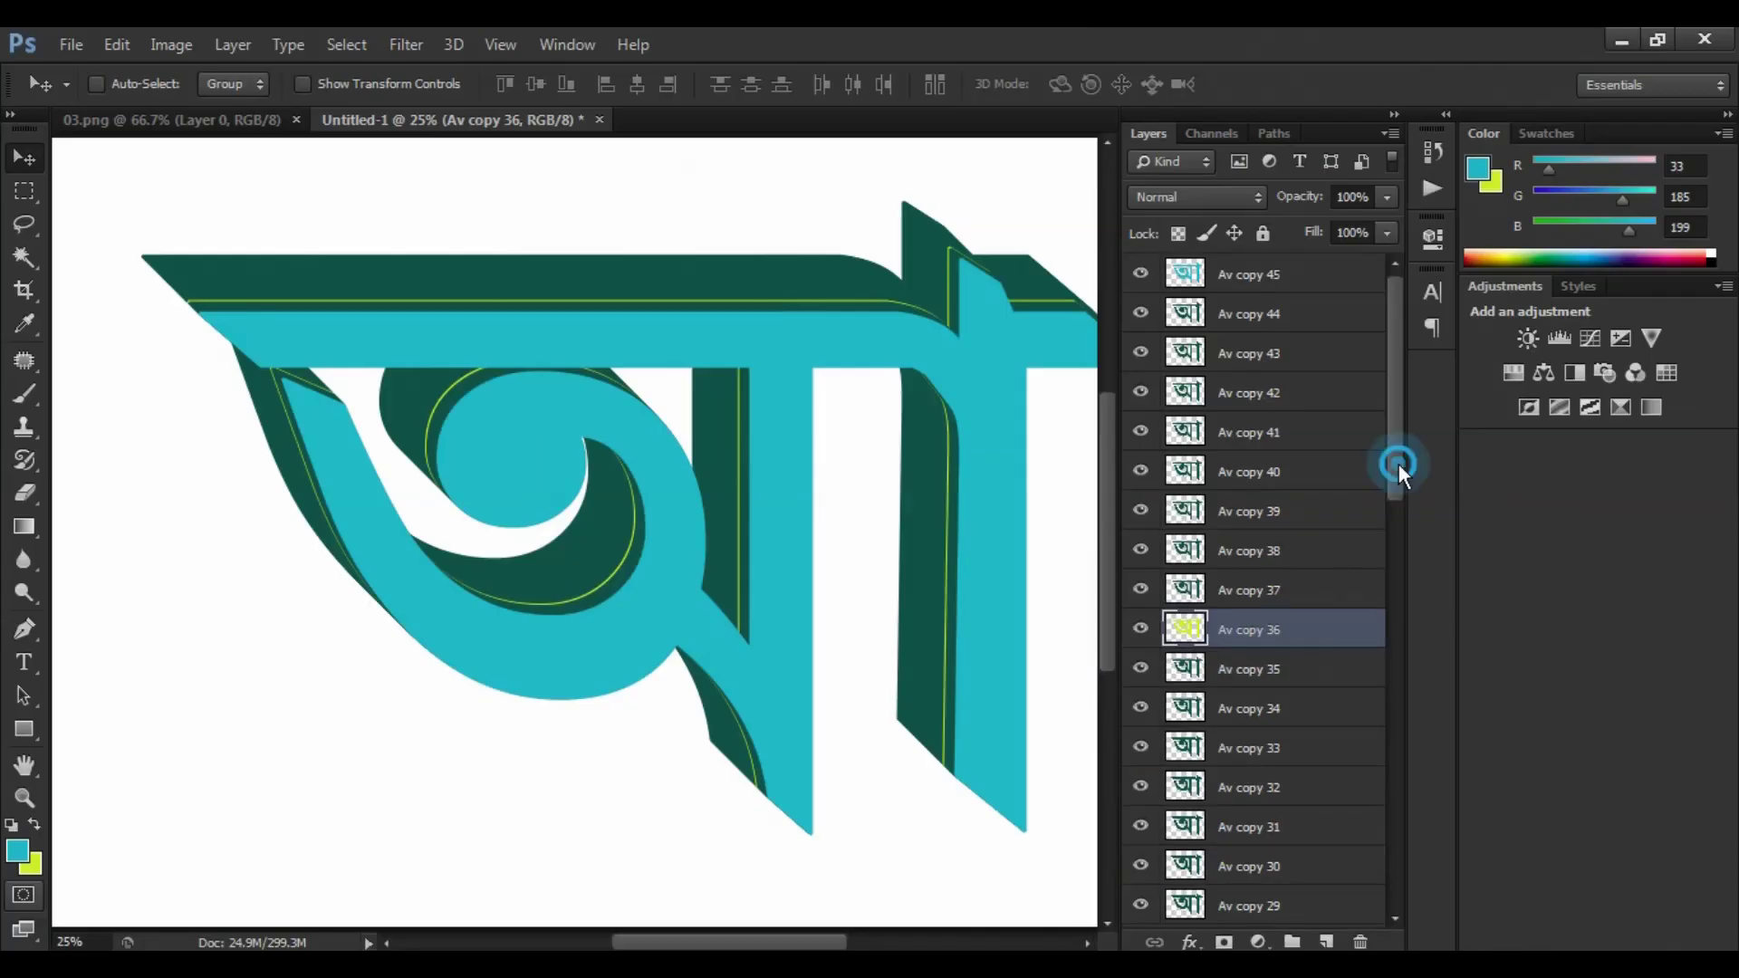
{"action": "scroll", "coordinate": [1389, 458], "scroll_direction": "down", "scroll_amount": 3}
{"action": "left_click", "coordinate": [1187, 686]}
{"action": "left_click", "coordinate": [1187, 687], "text": "ctrl"}
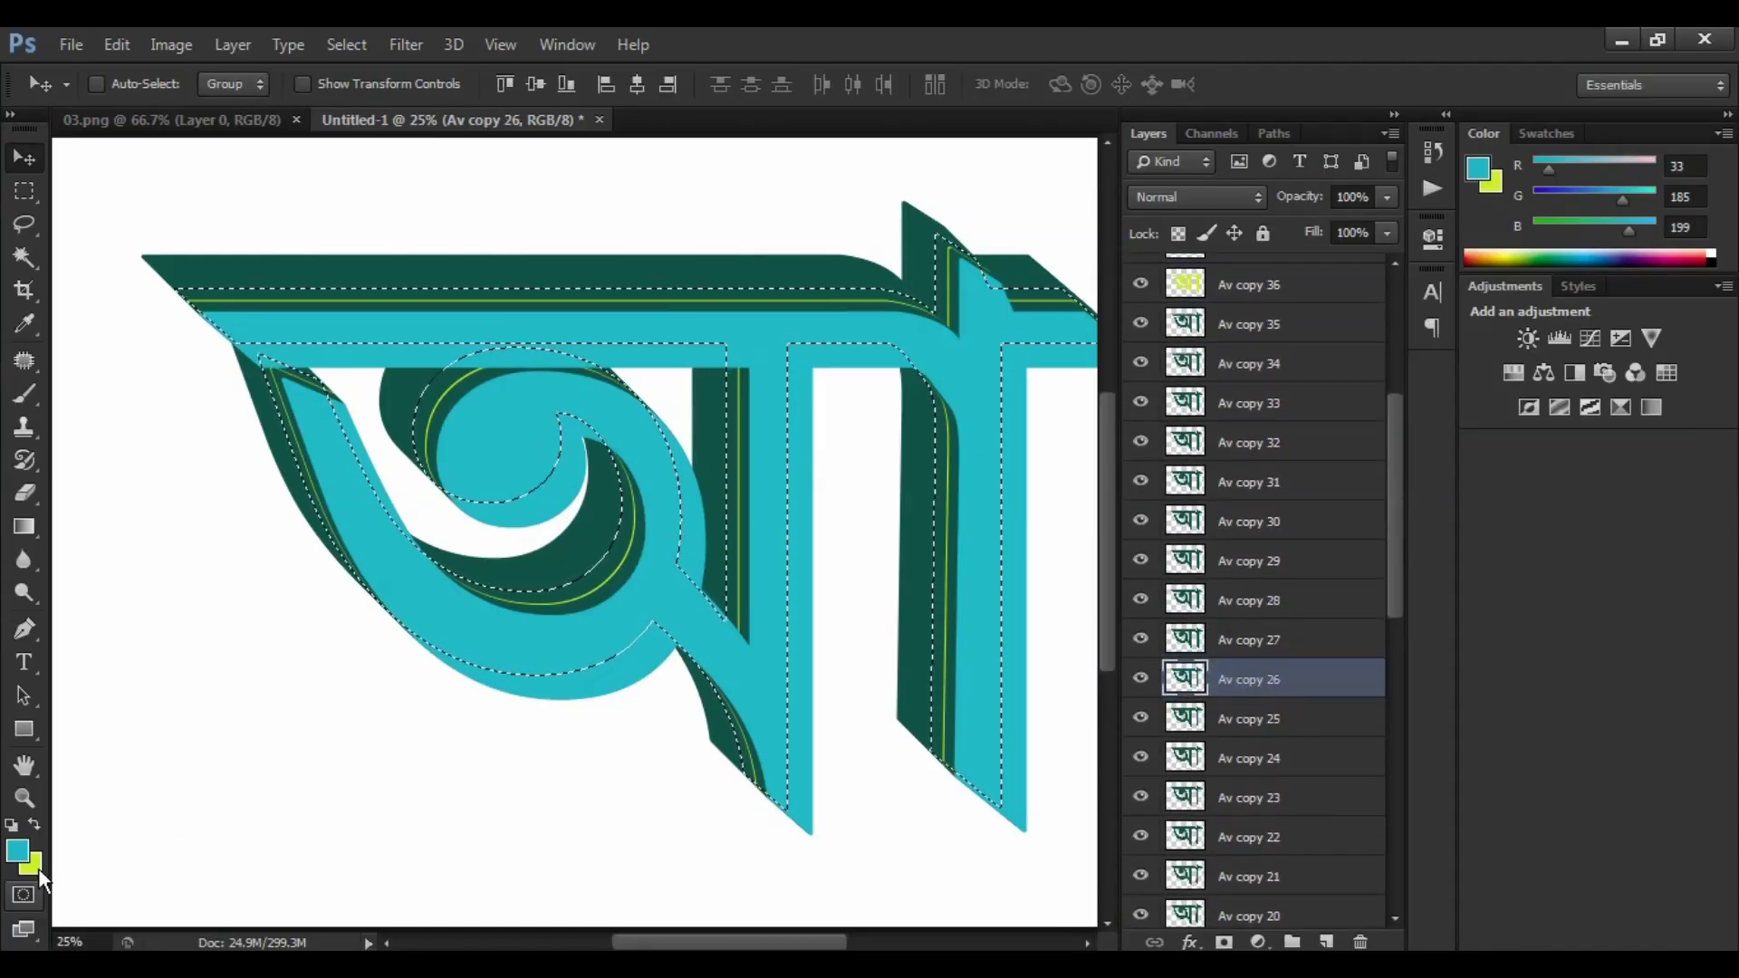
{"action": "key", "text": "ctrl+BackSpace"}
{"action": "key", "text": "ctrl+d"}
{"action": "scroll", "coordinate": [1392, 527], "scroll_direction": "down", "scroll_amount": 3}
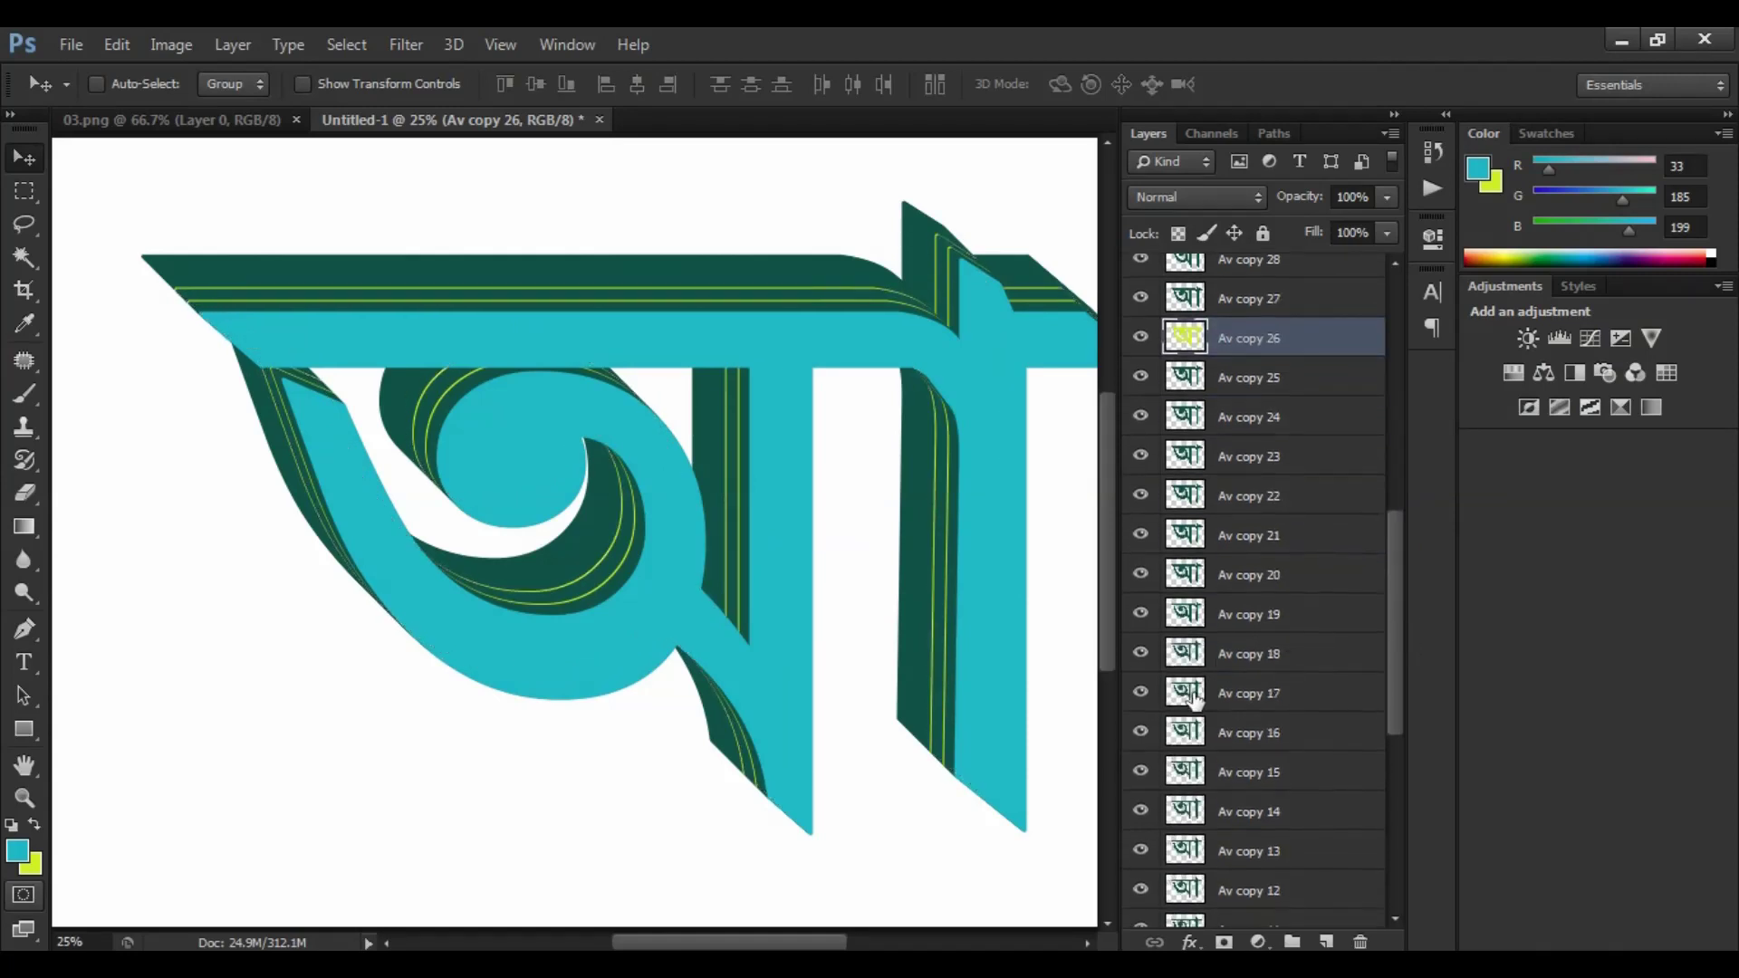
{"action": "left_click", "coordinate": [1187, 688], "text": "ctrl"}
{"action": "key", "text": "ctrl+BackSpace"}
{"action": "key", "text": "ctrl+d"}
{"action": "scroll", "coordinate": [1187, 688], "scroll_direction": "down", "scroll_amount": 3}
{"action": "left_click", "coordinate": [1194, 780], "text": "ctrl"}
{"action": "key", "text": "ctrl+d"}
- Move the lime Av copy 6 layer down and to the left
{"action": "scroll", "coordinate": [738, 711], "scroll_direction": "up", "scroll_amount": 1}
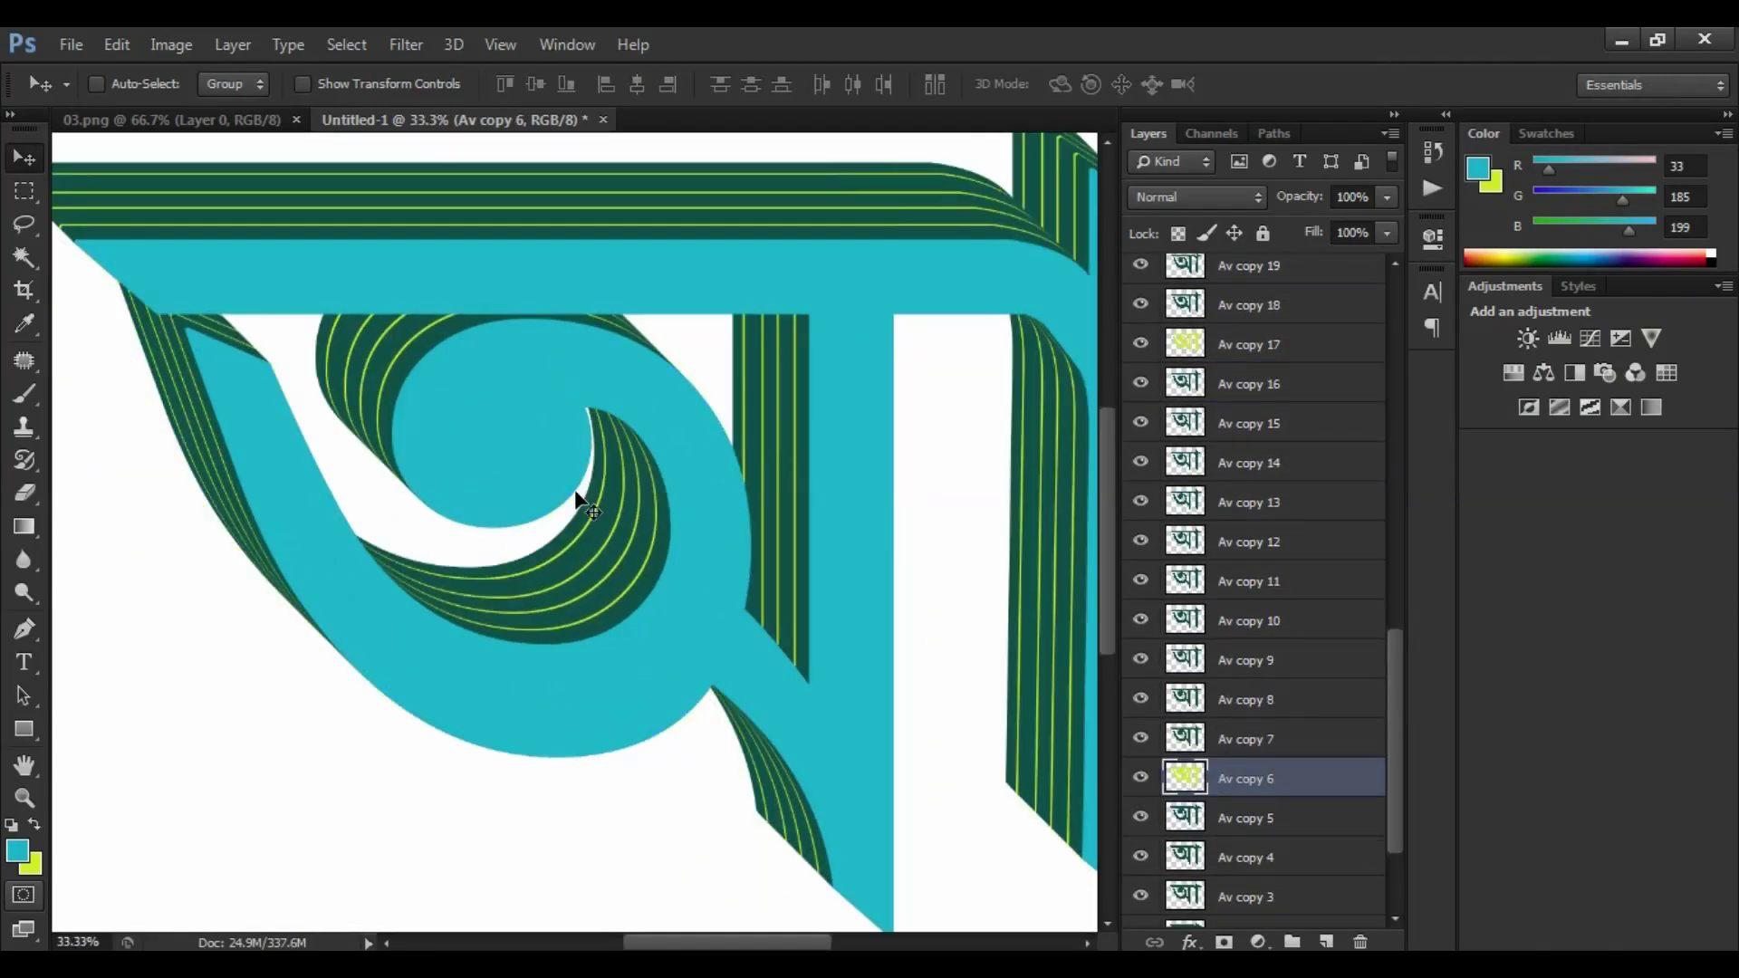
{"action": "scroll", "coordinate": [683, 596], "scroll_direction": "down", "scroll_amount": 2}
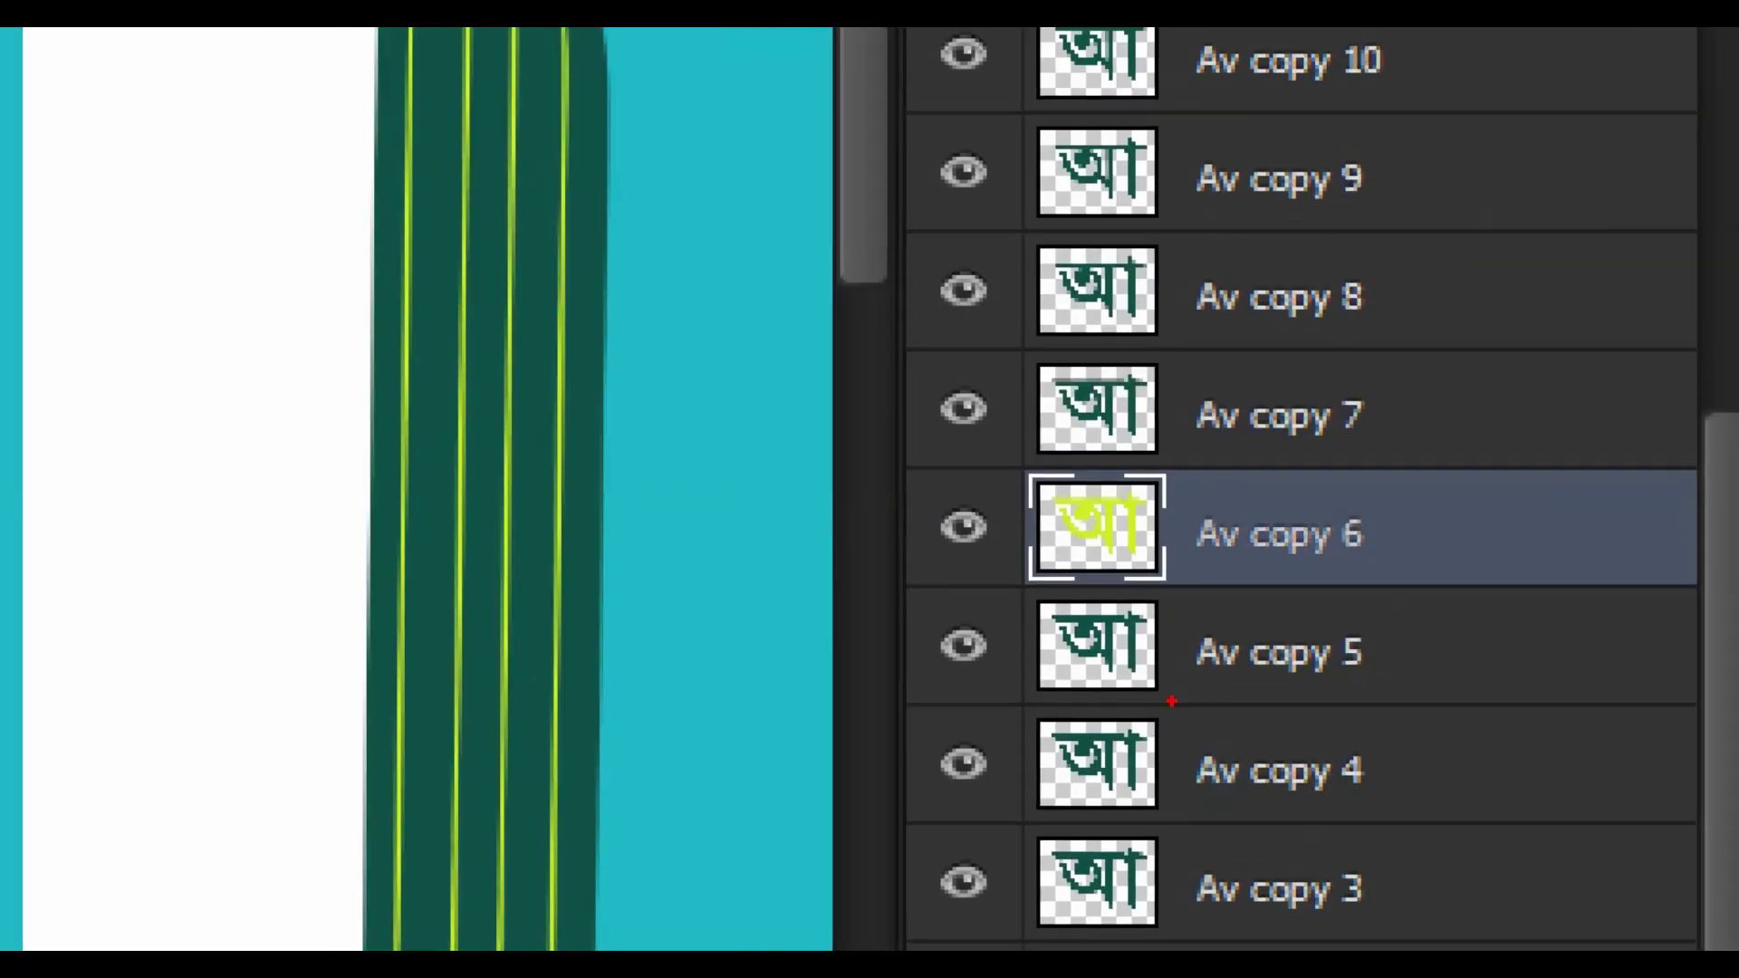
{"action": "left_click_drag", "start_coordinate": [759, 541], "coordinate": [661, 628]}
{"action": "key", "text": "ctrl+minus"}
{"action": "key", "text": "ctrl+minus"}
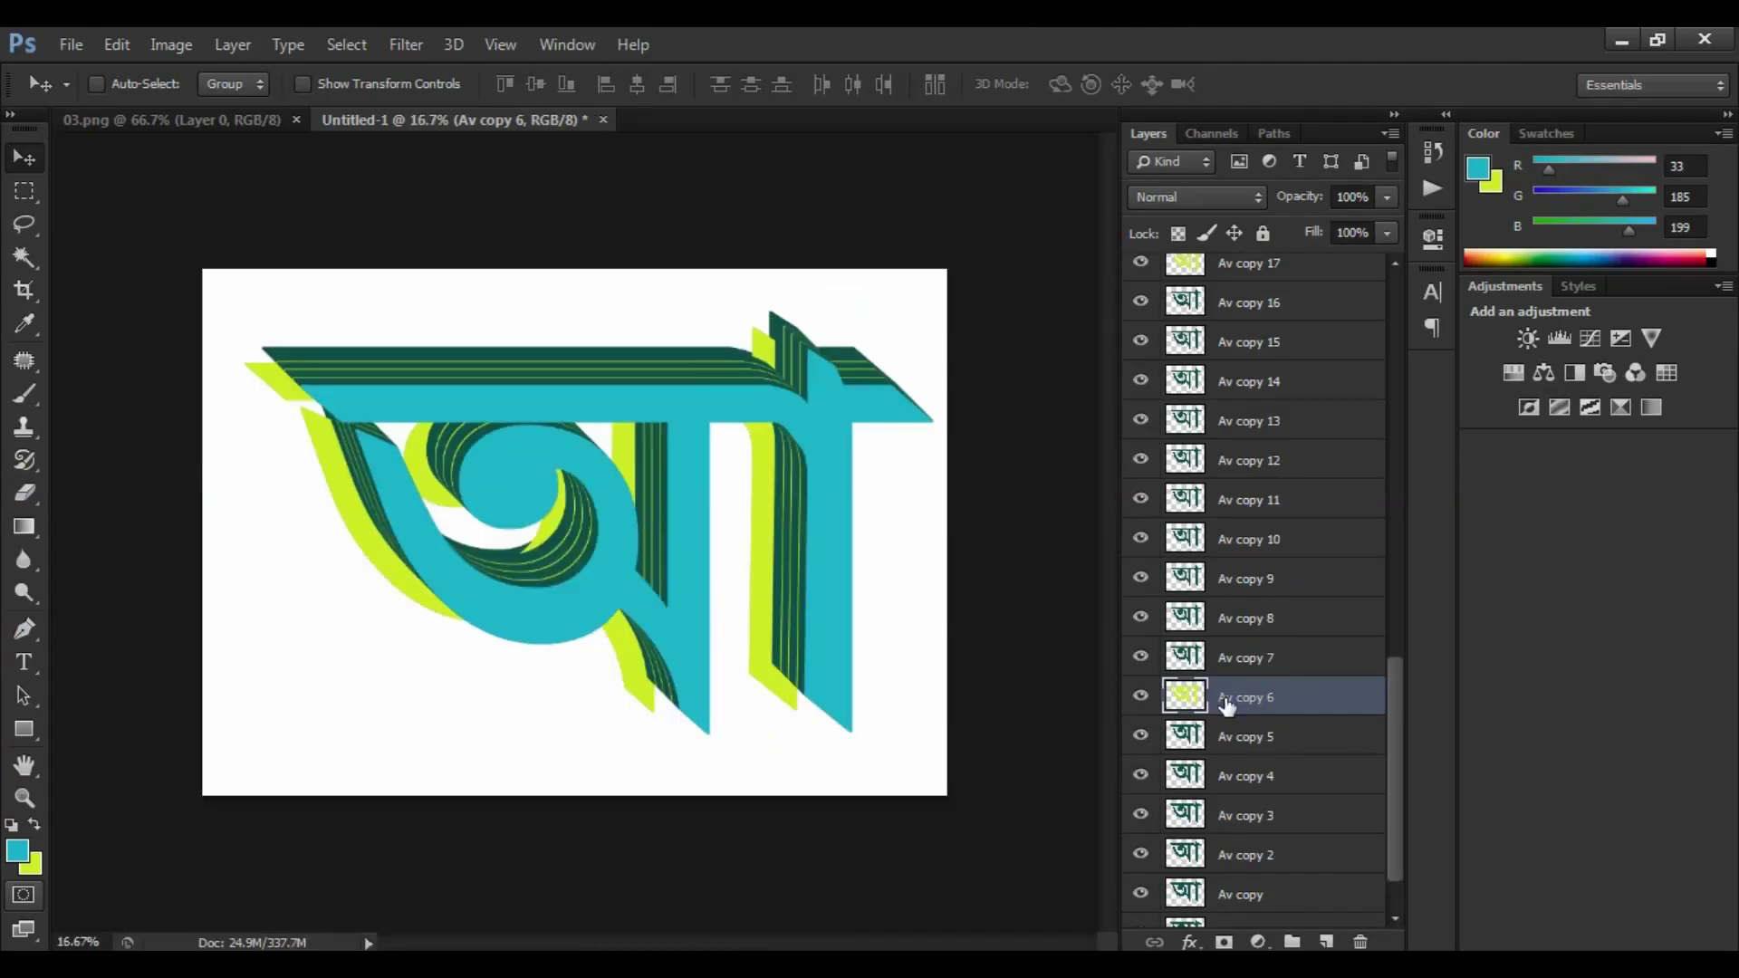
{"action": "key", "text": "ctrl+z"}
{"action": "key", "text": "ctrl+plus"}
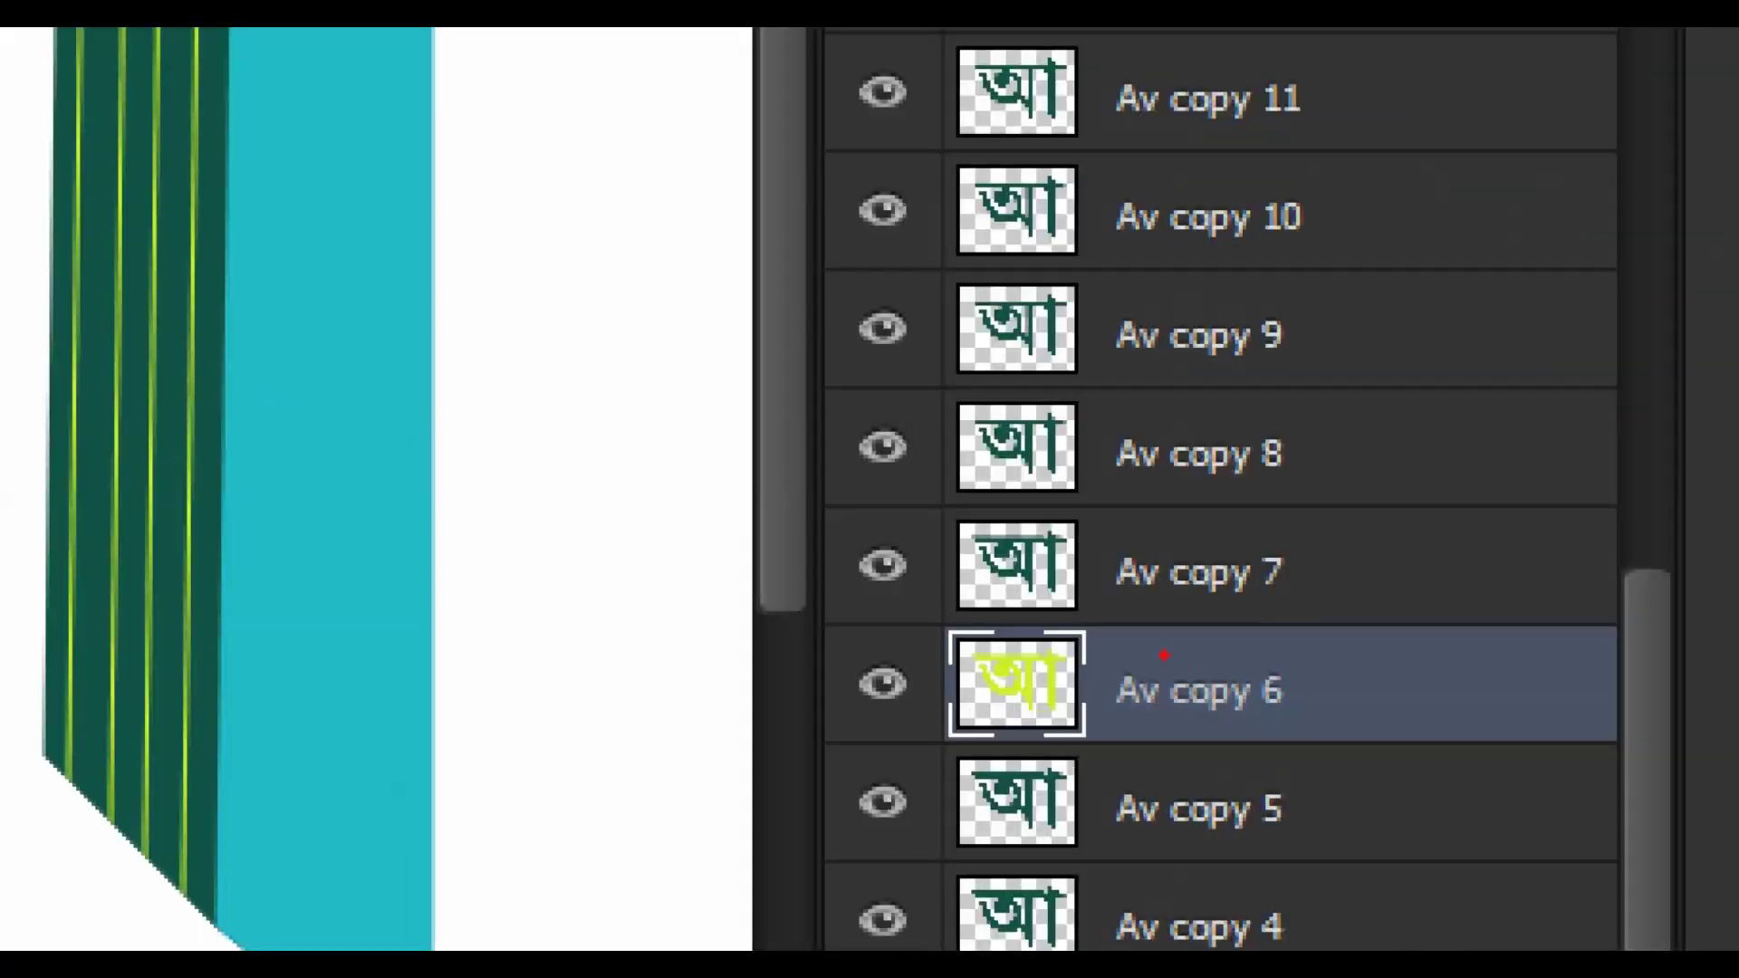
{"action": "left_click_drag", "start_coordinate": [467, 416], "coordinate": [263, 576]}
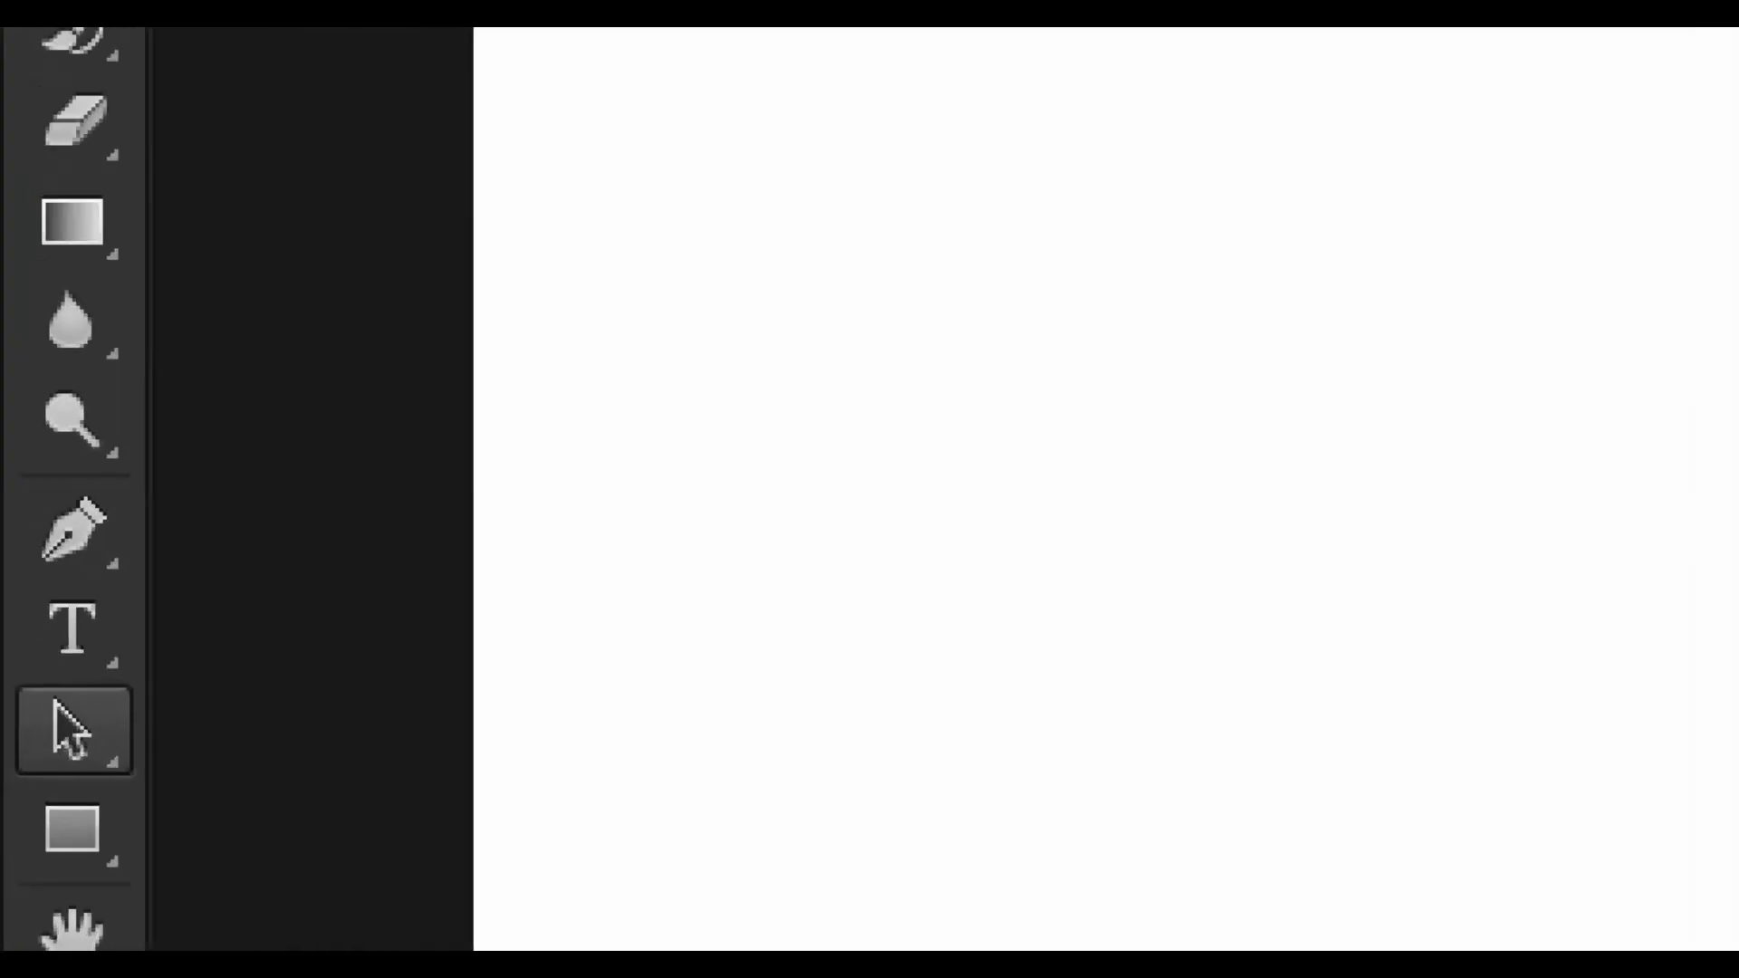
- Place a Horizontal Type insertion point on the blank canvas using TangonMotaMJ at 57 pt
{"action": "left_click", "coordinate": [20, 679]}
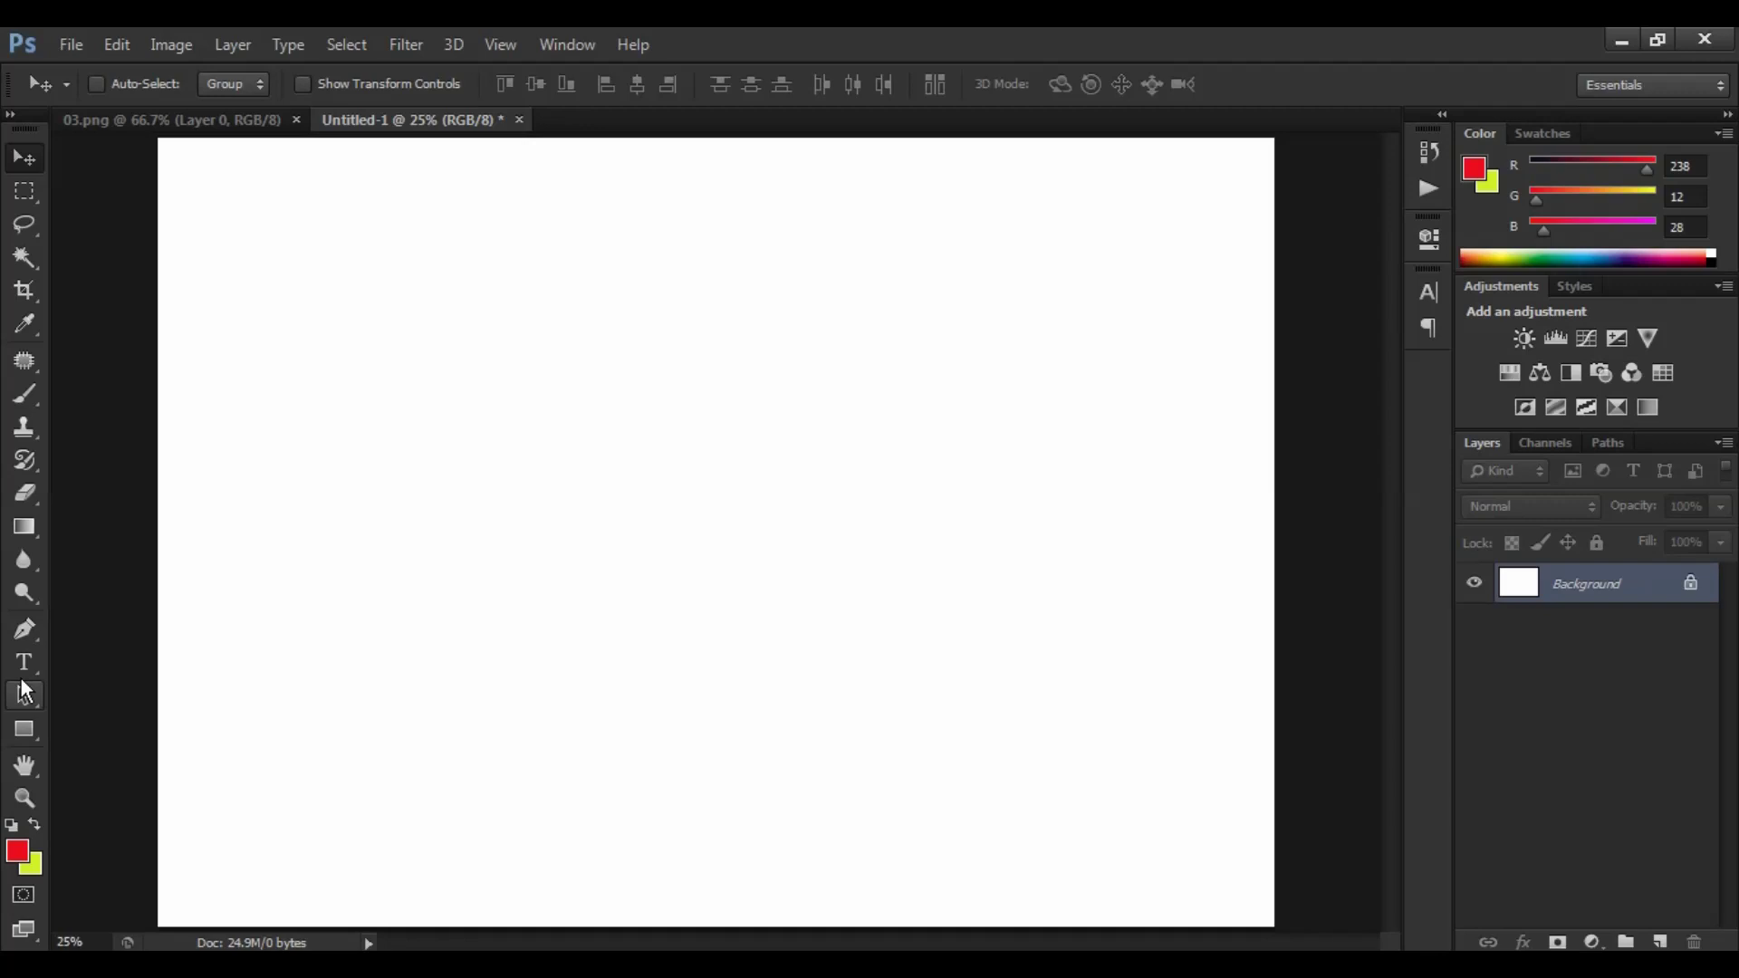
{"action": "left_click", "coordinate": [25, 662]}
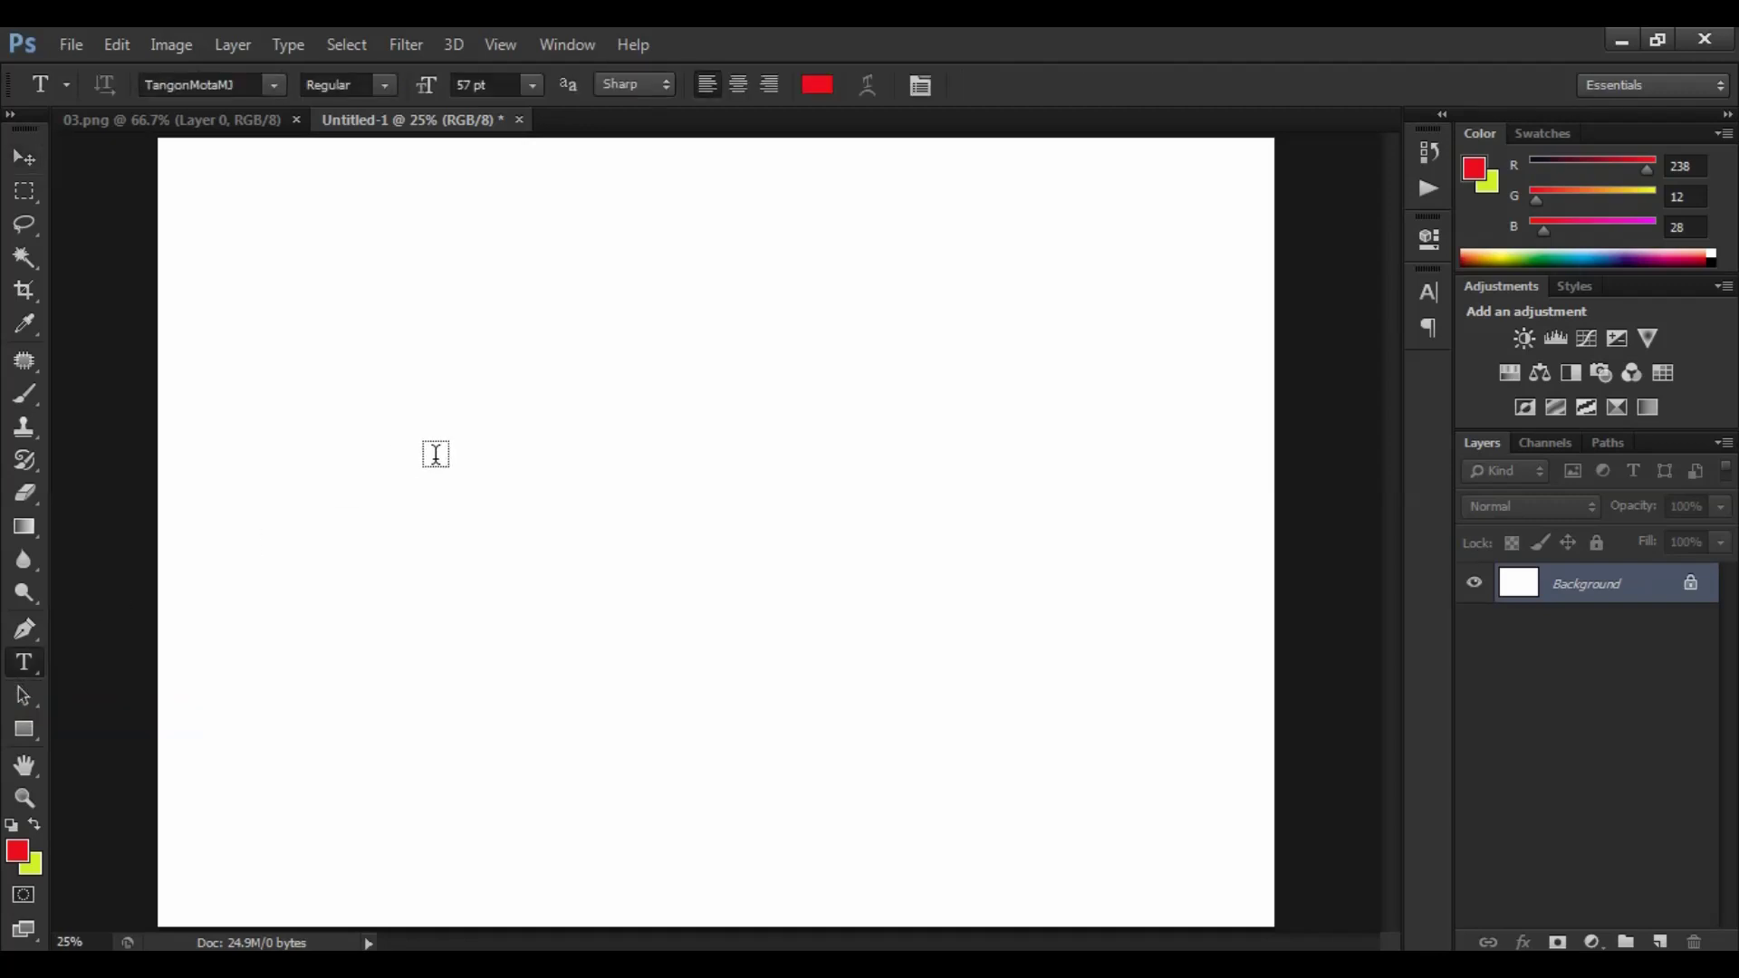
{"action": "left_click", "coordinate": [499, 456]}
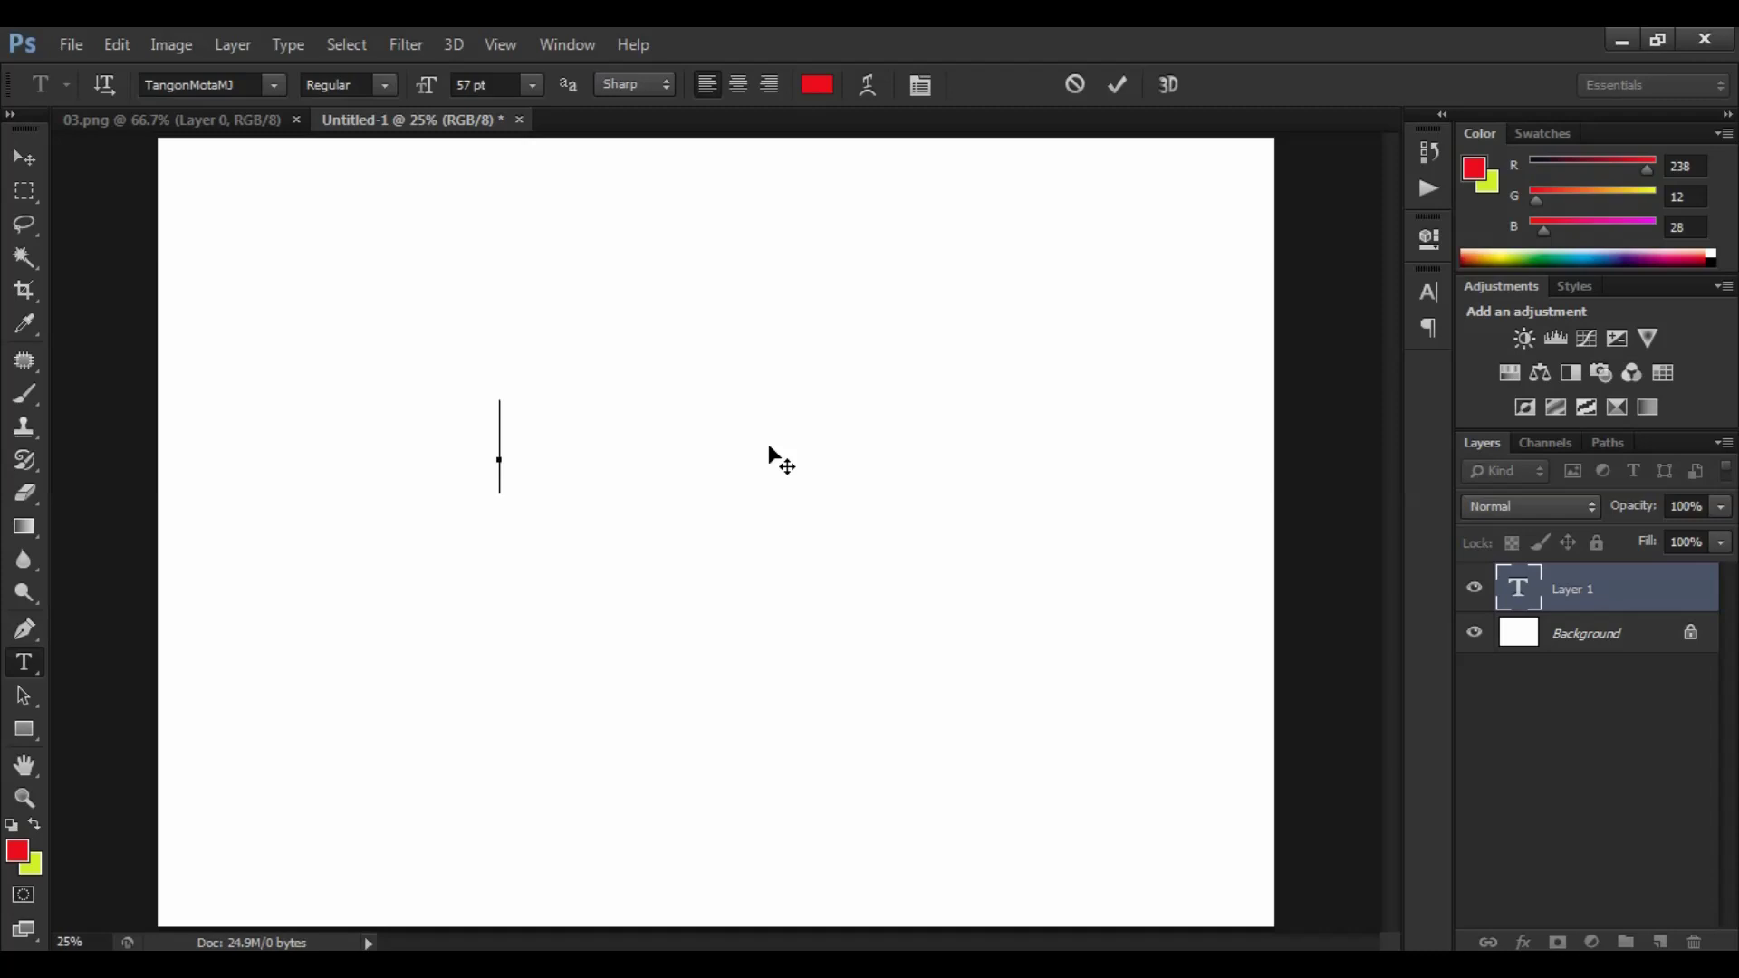
{"action": "key", "text": "ctrl"}
- Set the text colour to dark teal green 125447 in the Color Picker
{"action": "left_click", "coordinate": [805, 197]}
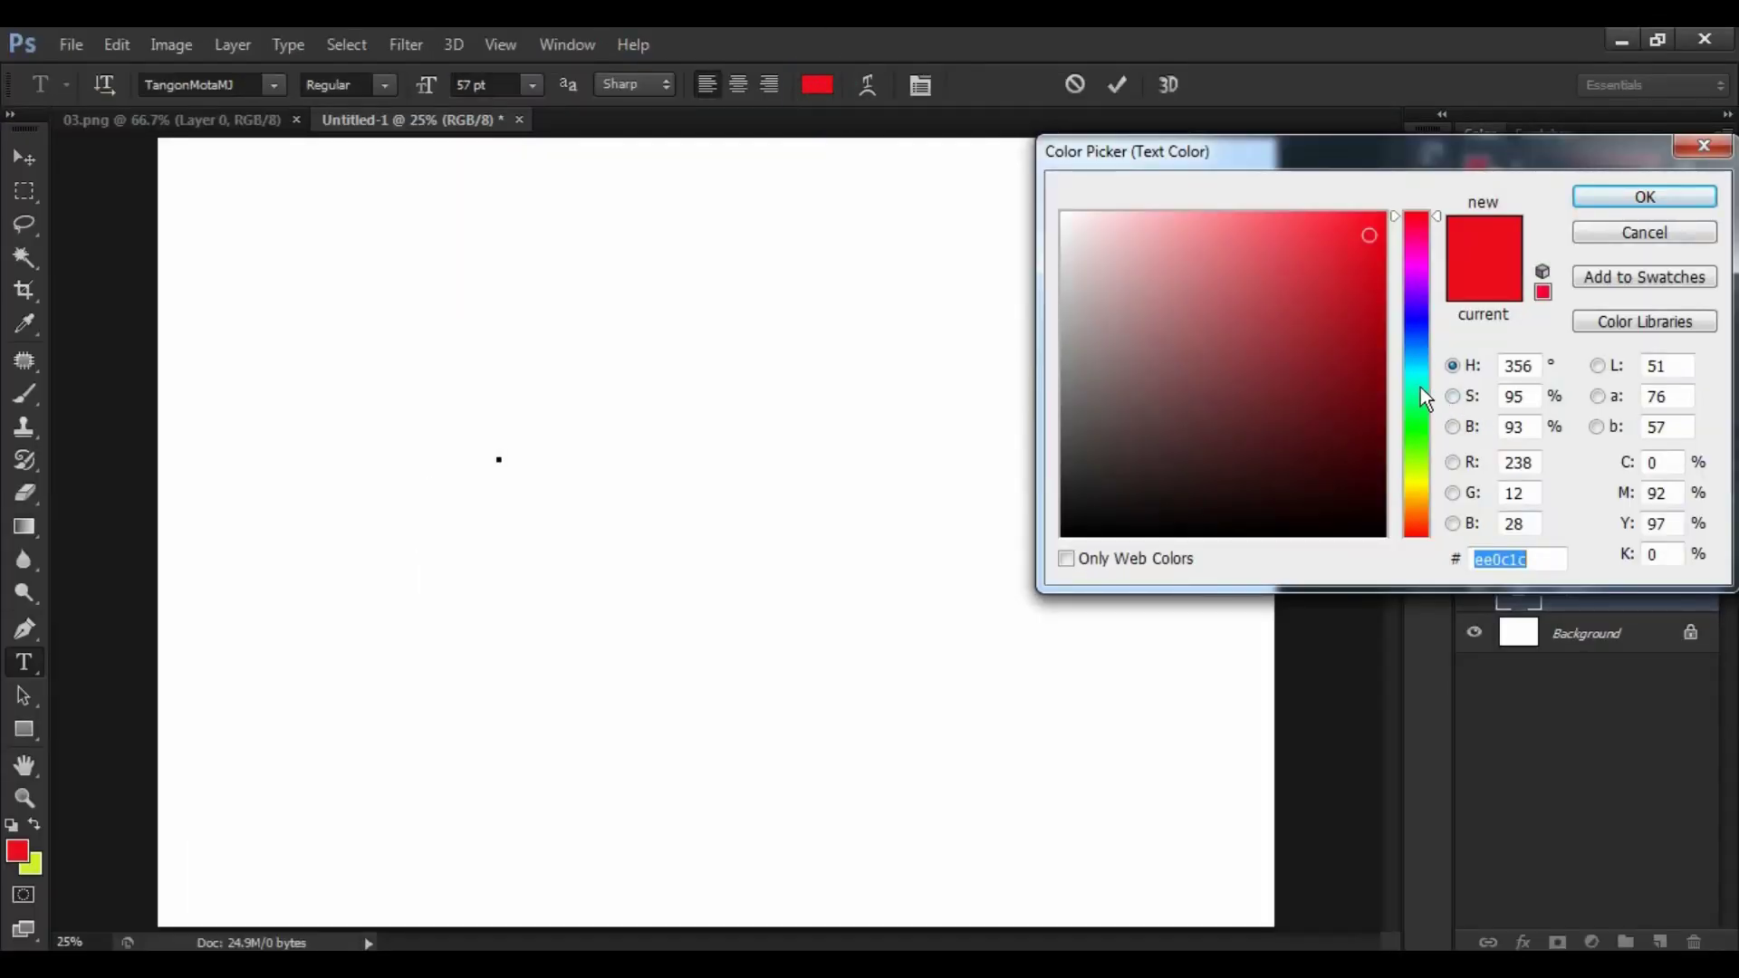
{"action": "left_click", "coordinate": [1420, 387]}
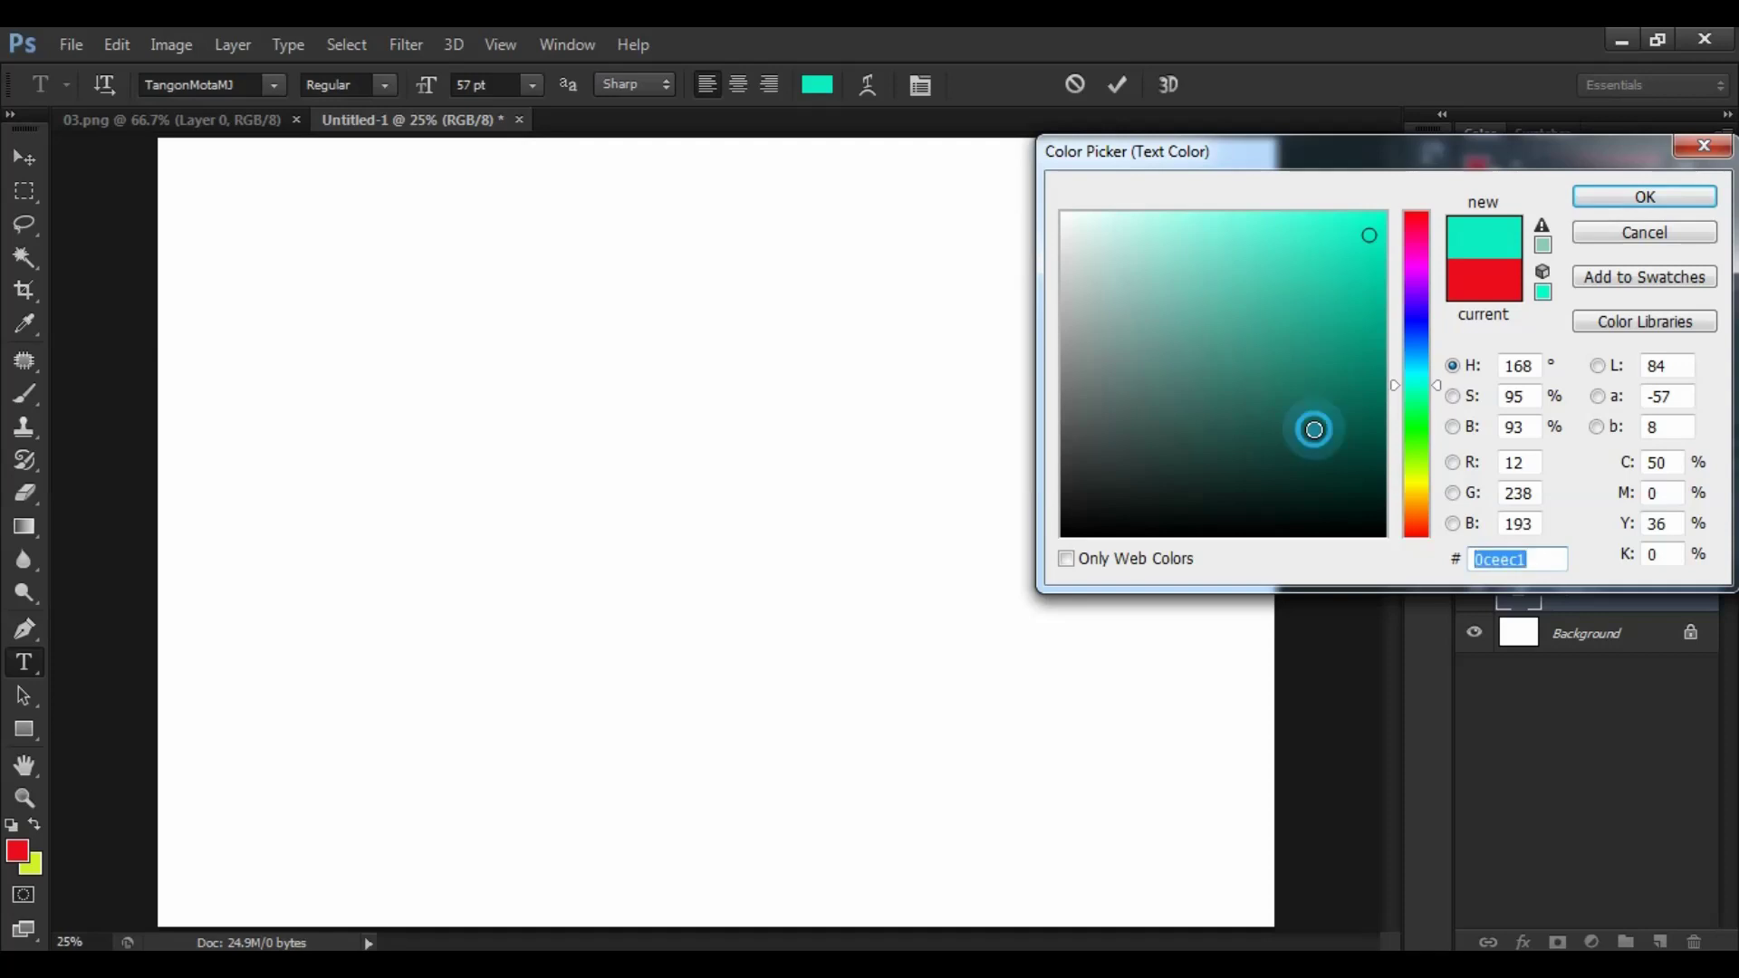
{"action": "left_click", "coordinate": [1314, 430]}
{"action": "left_click", "coordinate": [1611, 194]}
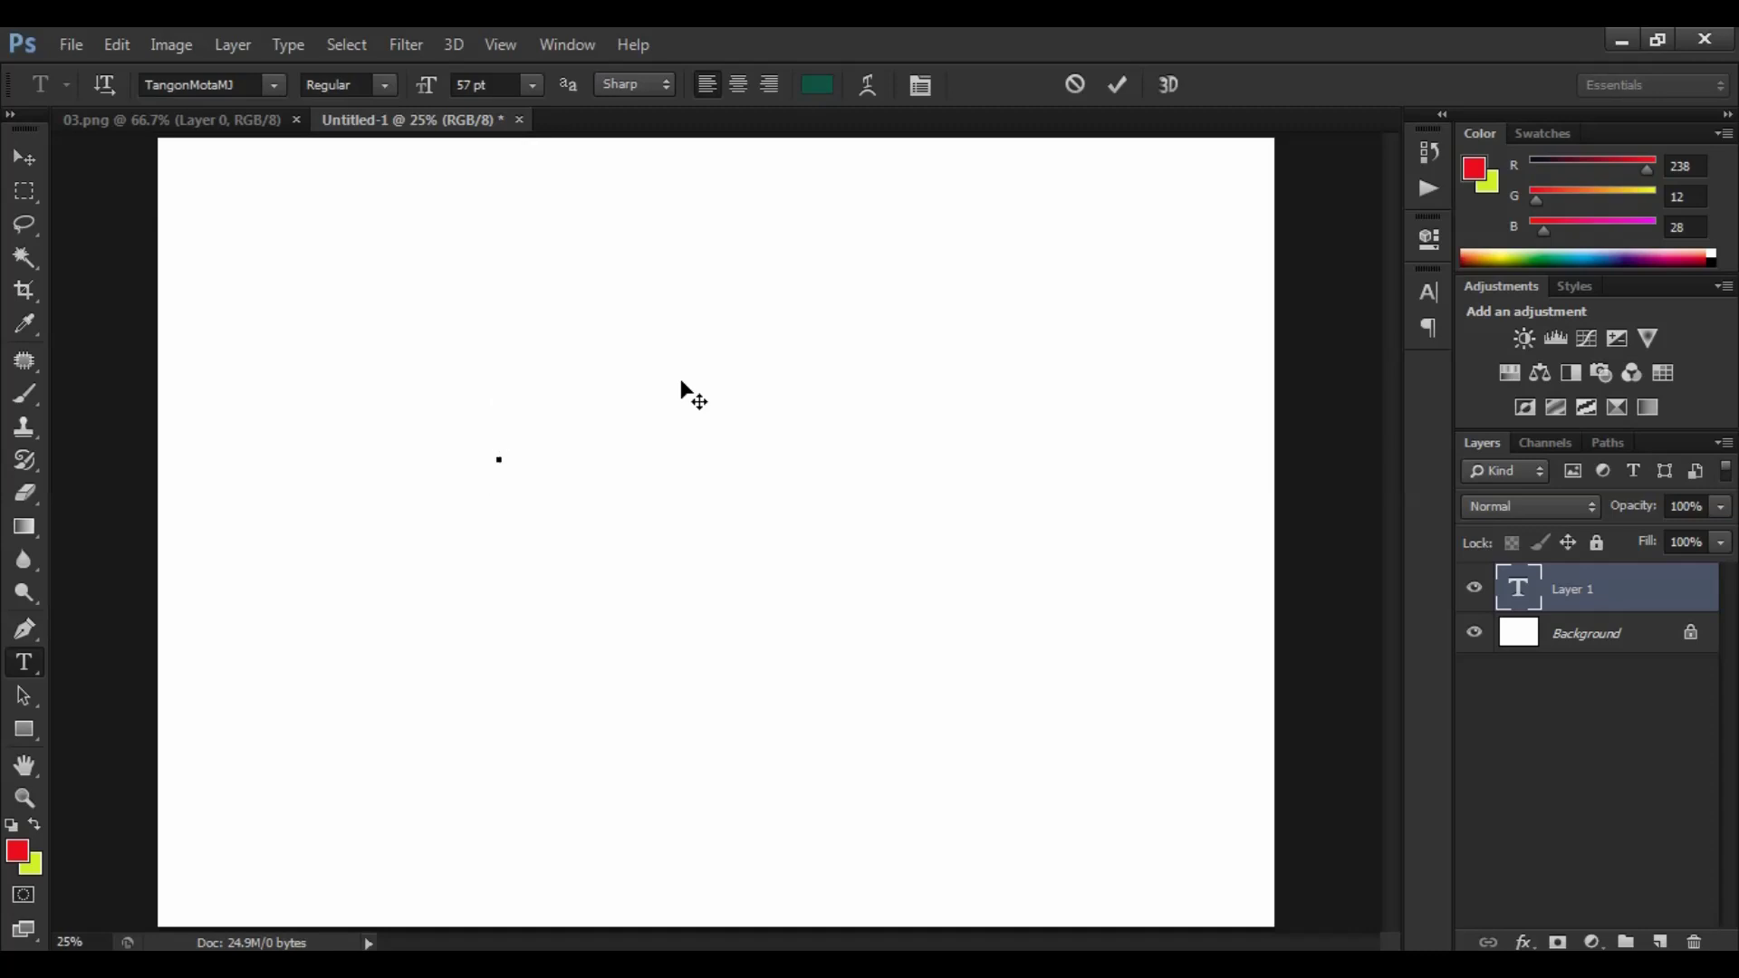
- Type the Bengali letter আ and drag its corners out to fill most of the canvas
{"action": "type", "text": "আ"}
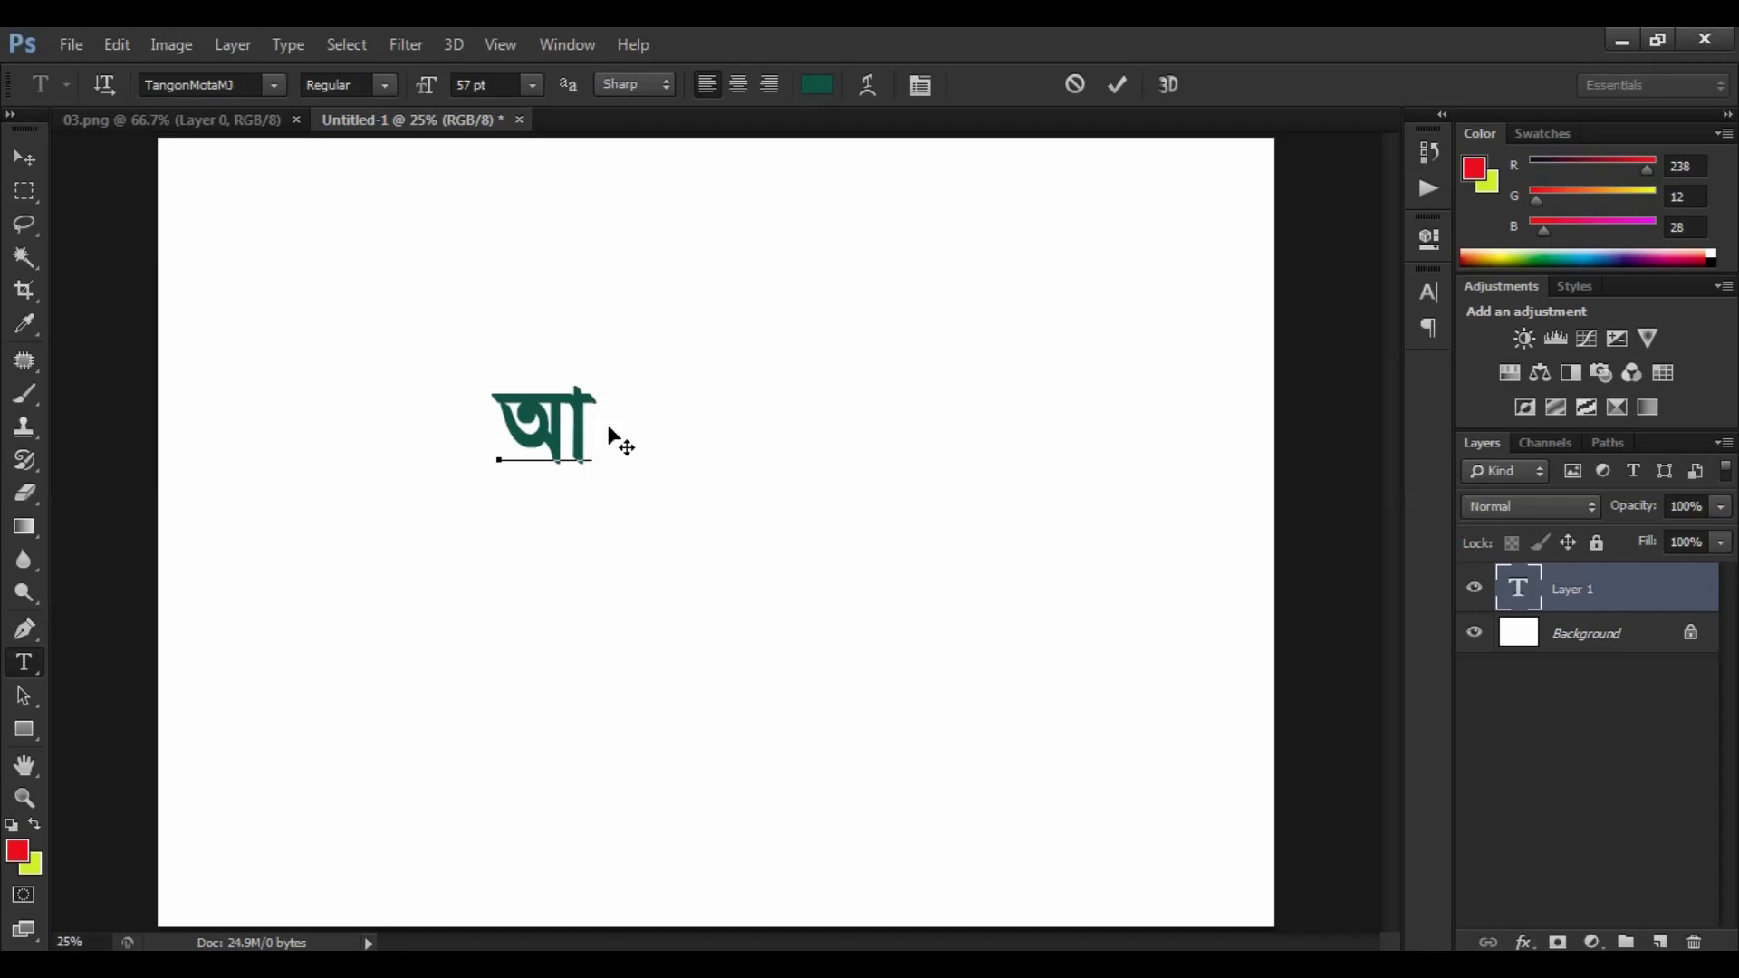
{"action": "key", "text": "ctrl"}
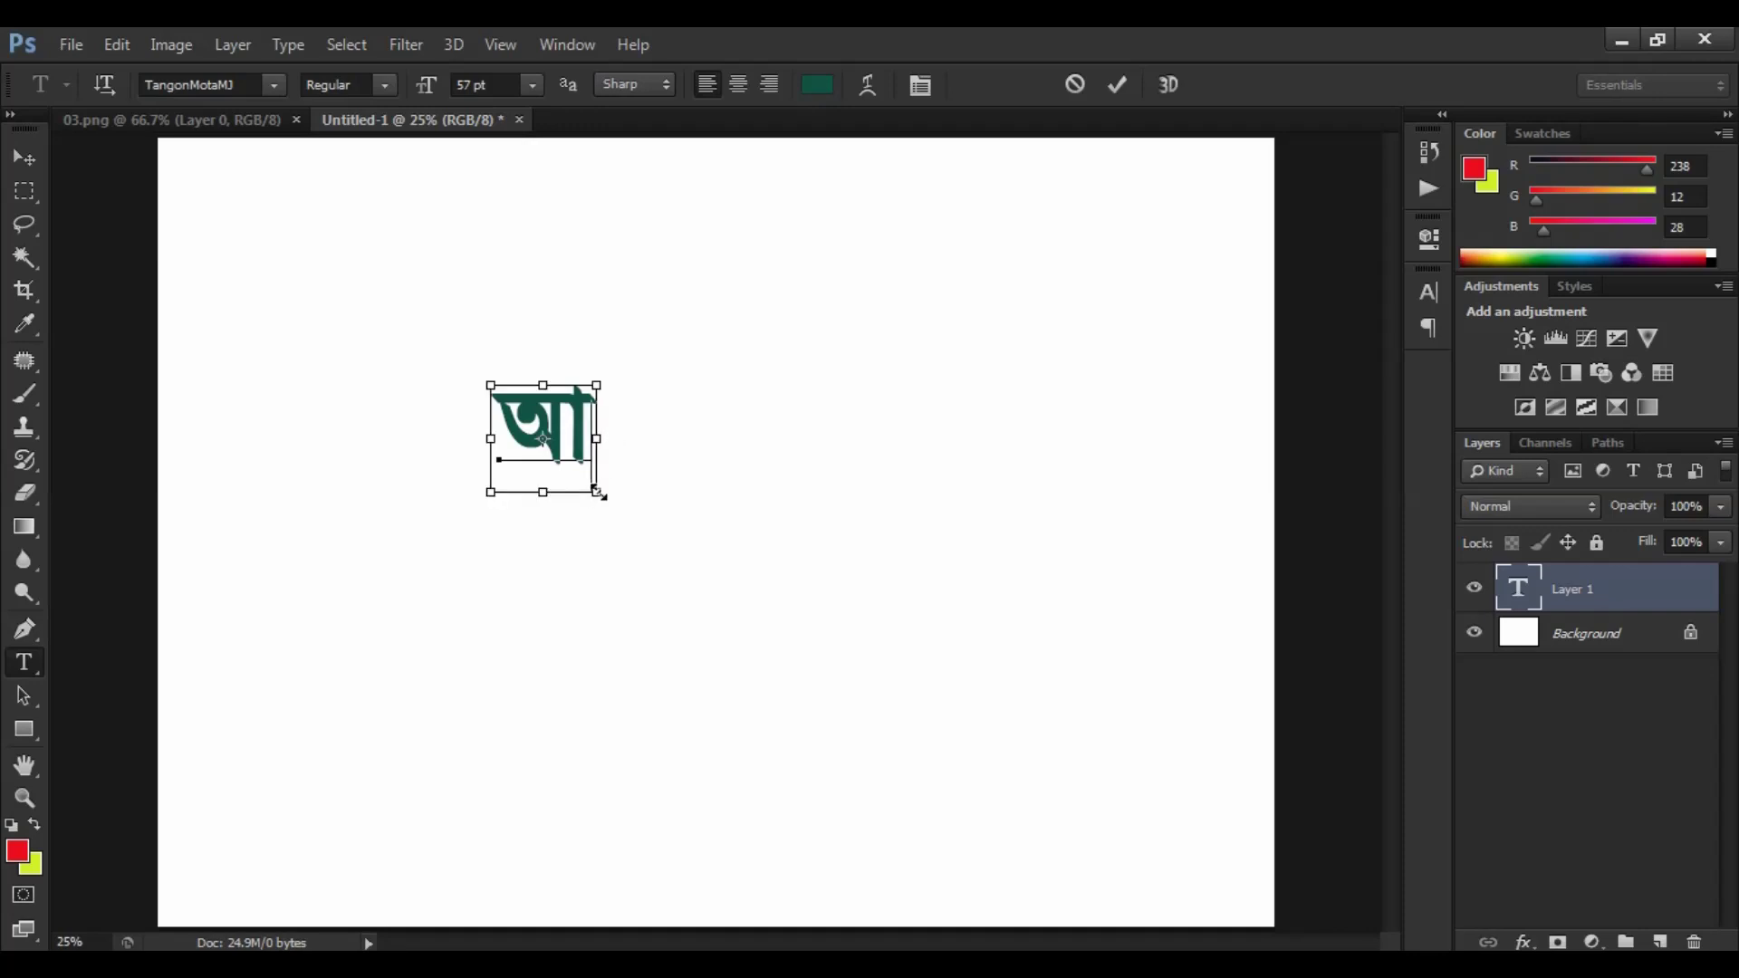
{"action": "left_click_drag", "start_coordinate": [599, 491], "coordinate": [1167, 871]}
{"action": "left_click_drag", "start_coordinate": [491, 385], "coordinate": [236, 191]}
{"action": "left_click_drag", "start_coordinate": [1165, 870], "coordinate": [1223, 973]}
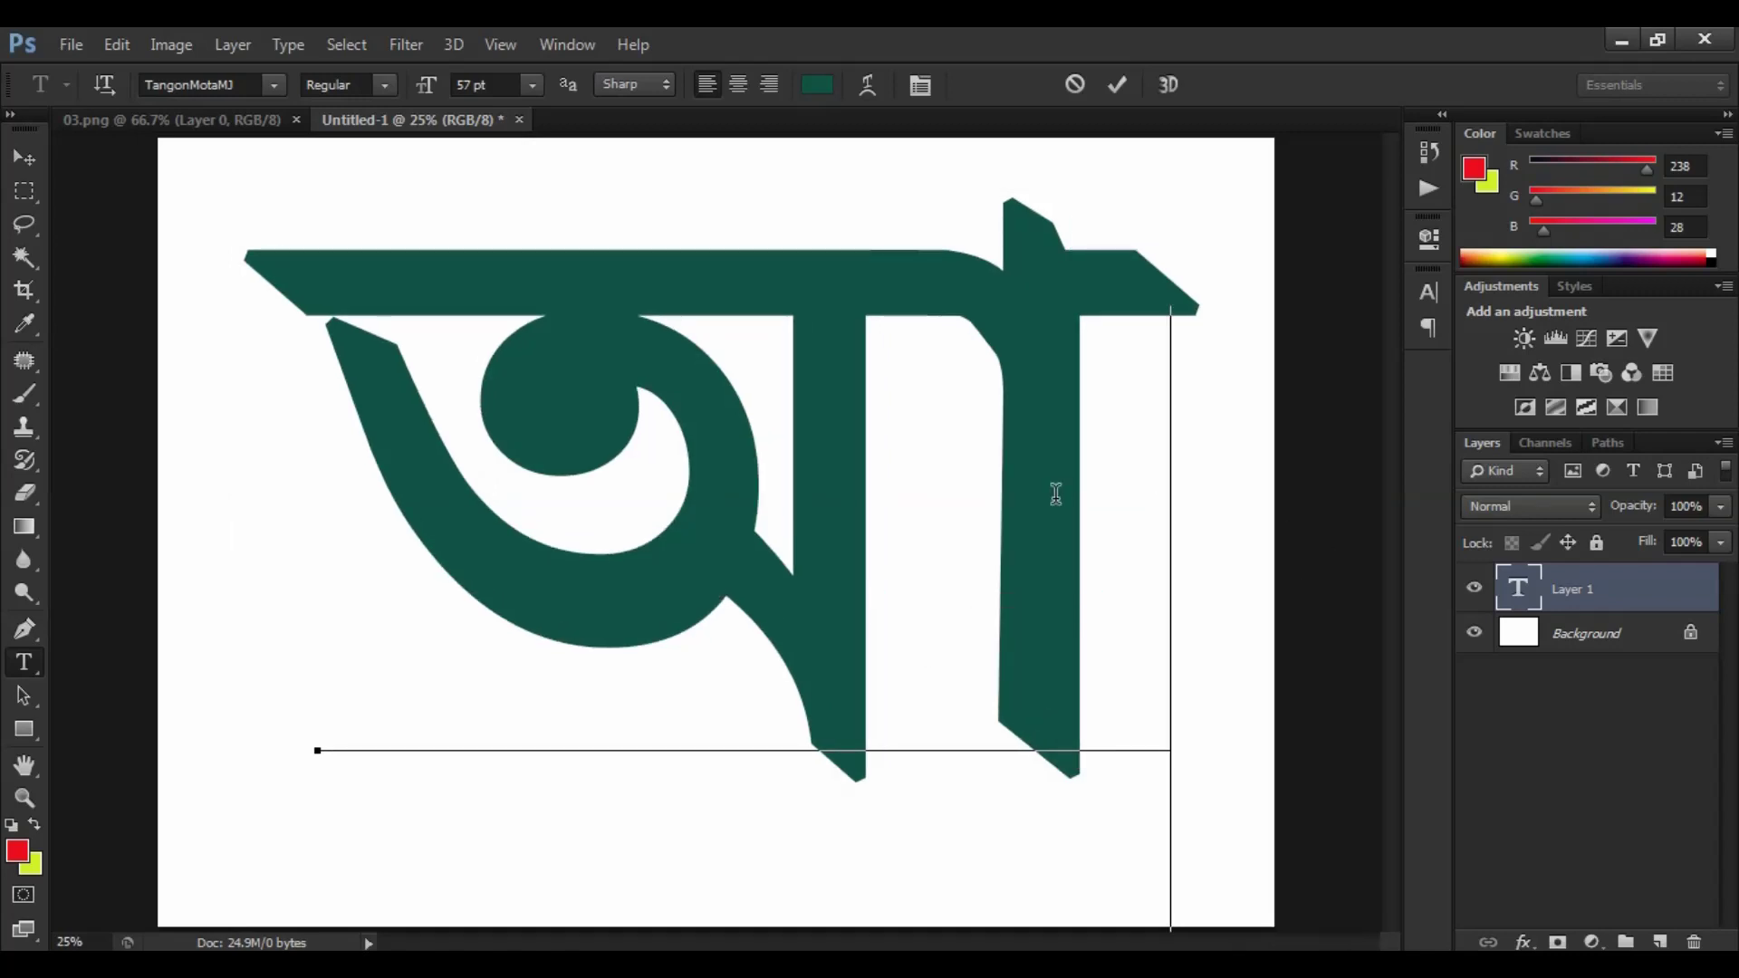
- Commit the আ text with the Move tool so it becomes the Av type layer
{"action": "left_click", "coordinate": [22, 157]}
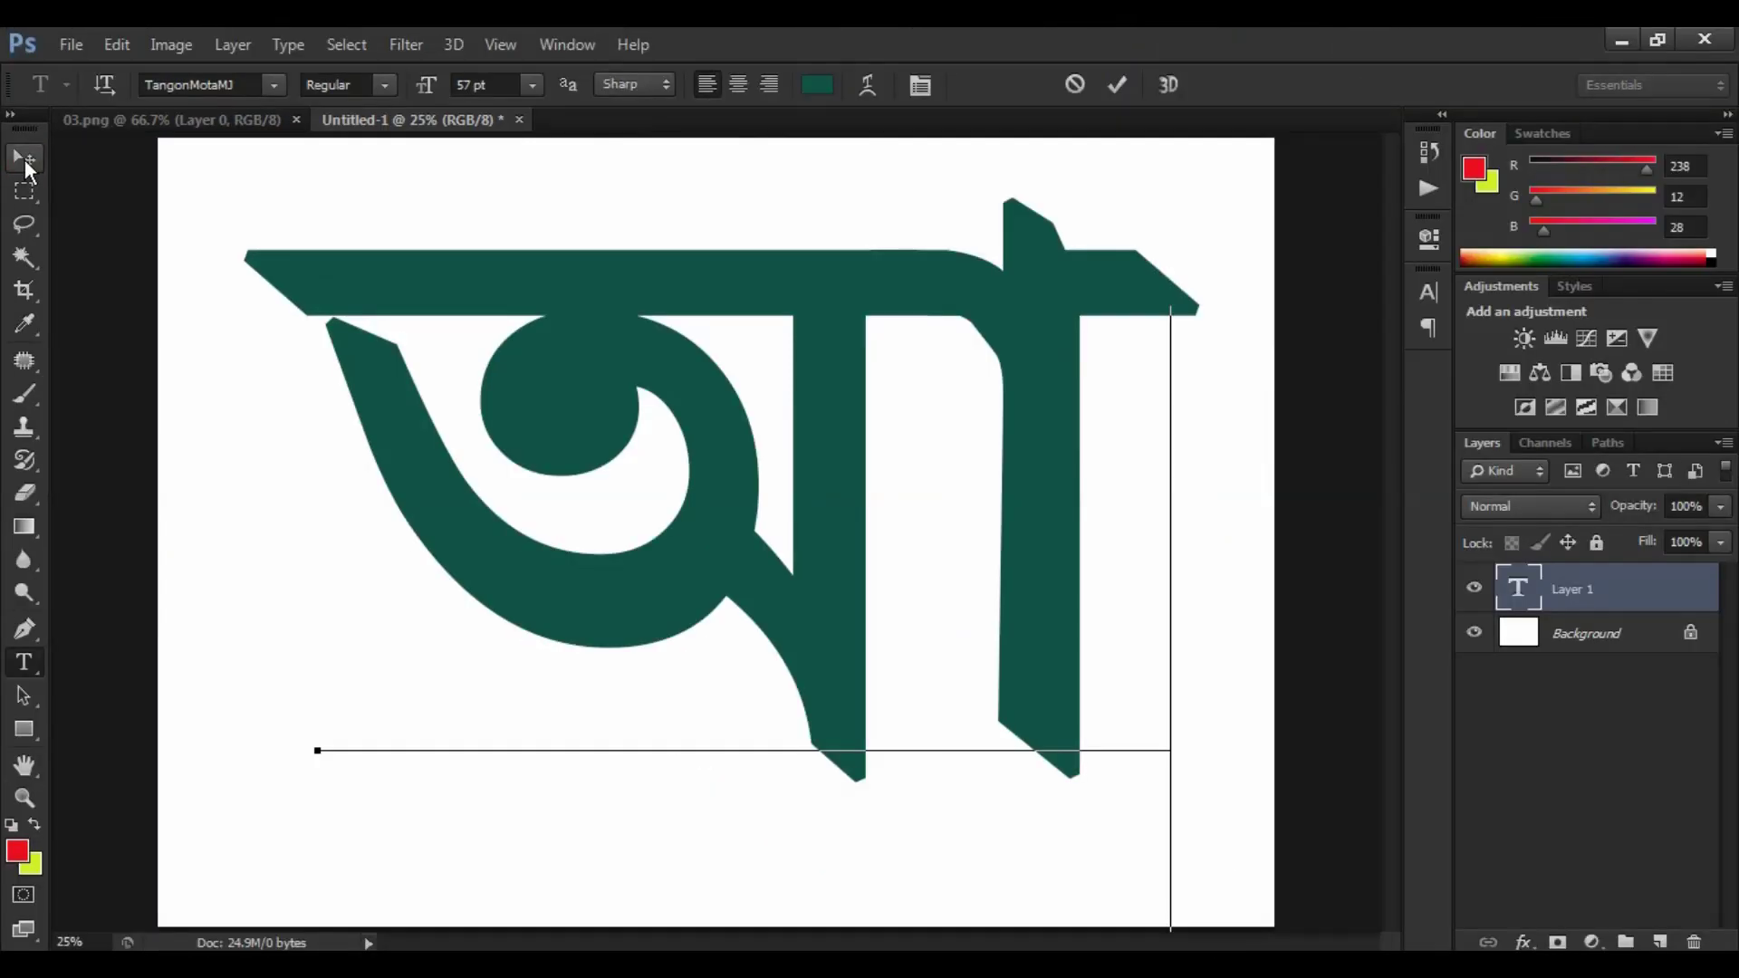
{"action": "left_click", "coordinate": [25, 159]}
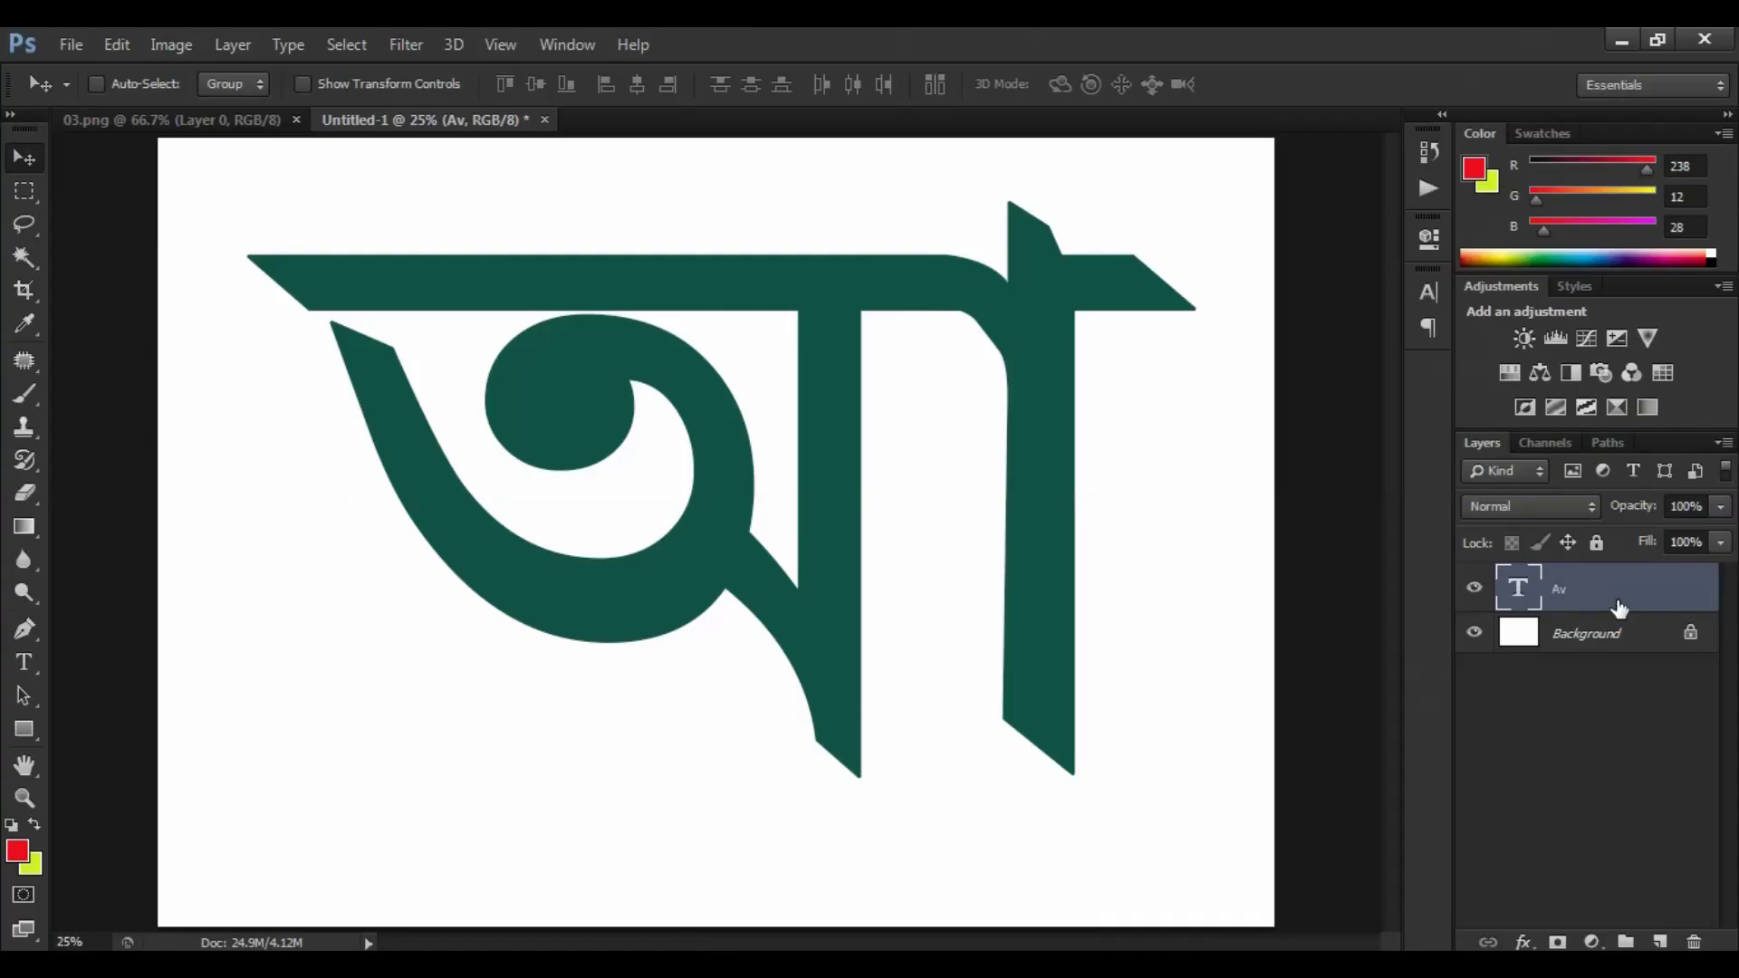
- Rasterize the Av type layer from its context menu in the Layers panel
{"action": "right_click", "coordinate": [1615, 596]}
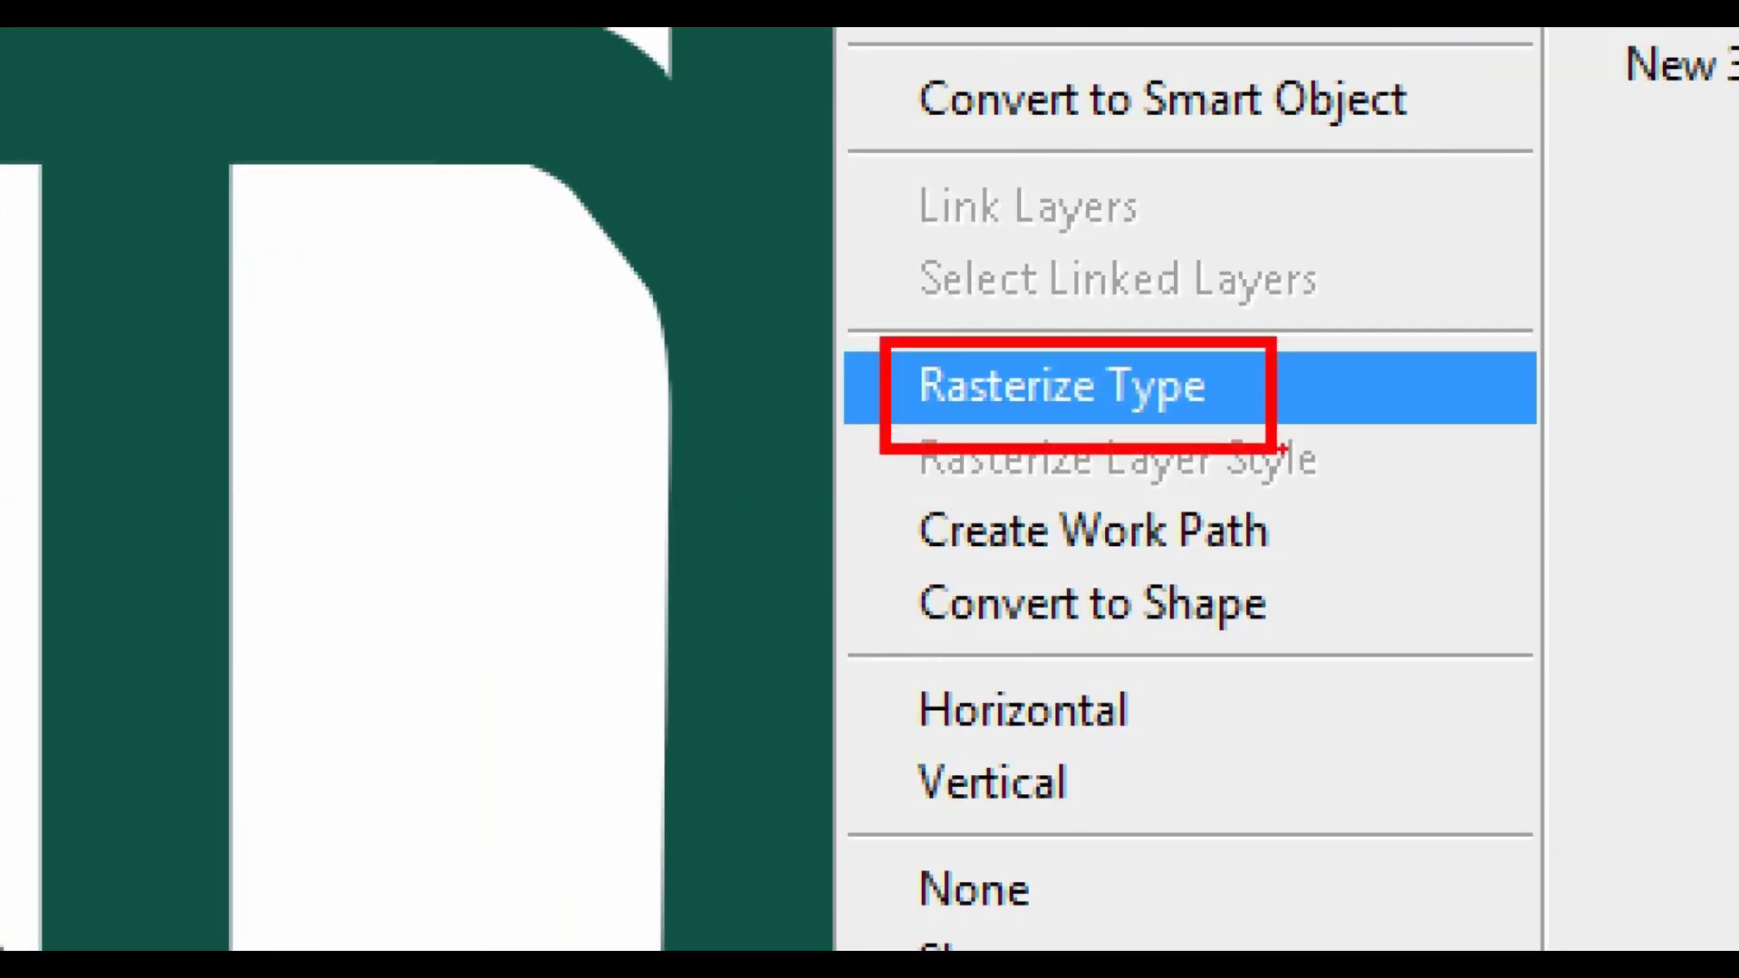
{"action": "left_click", "coordinate": [1207, 387]}
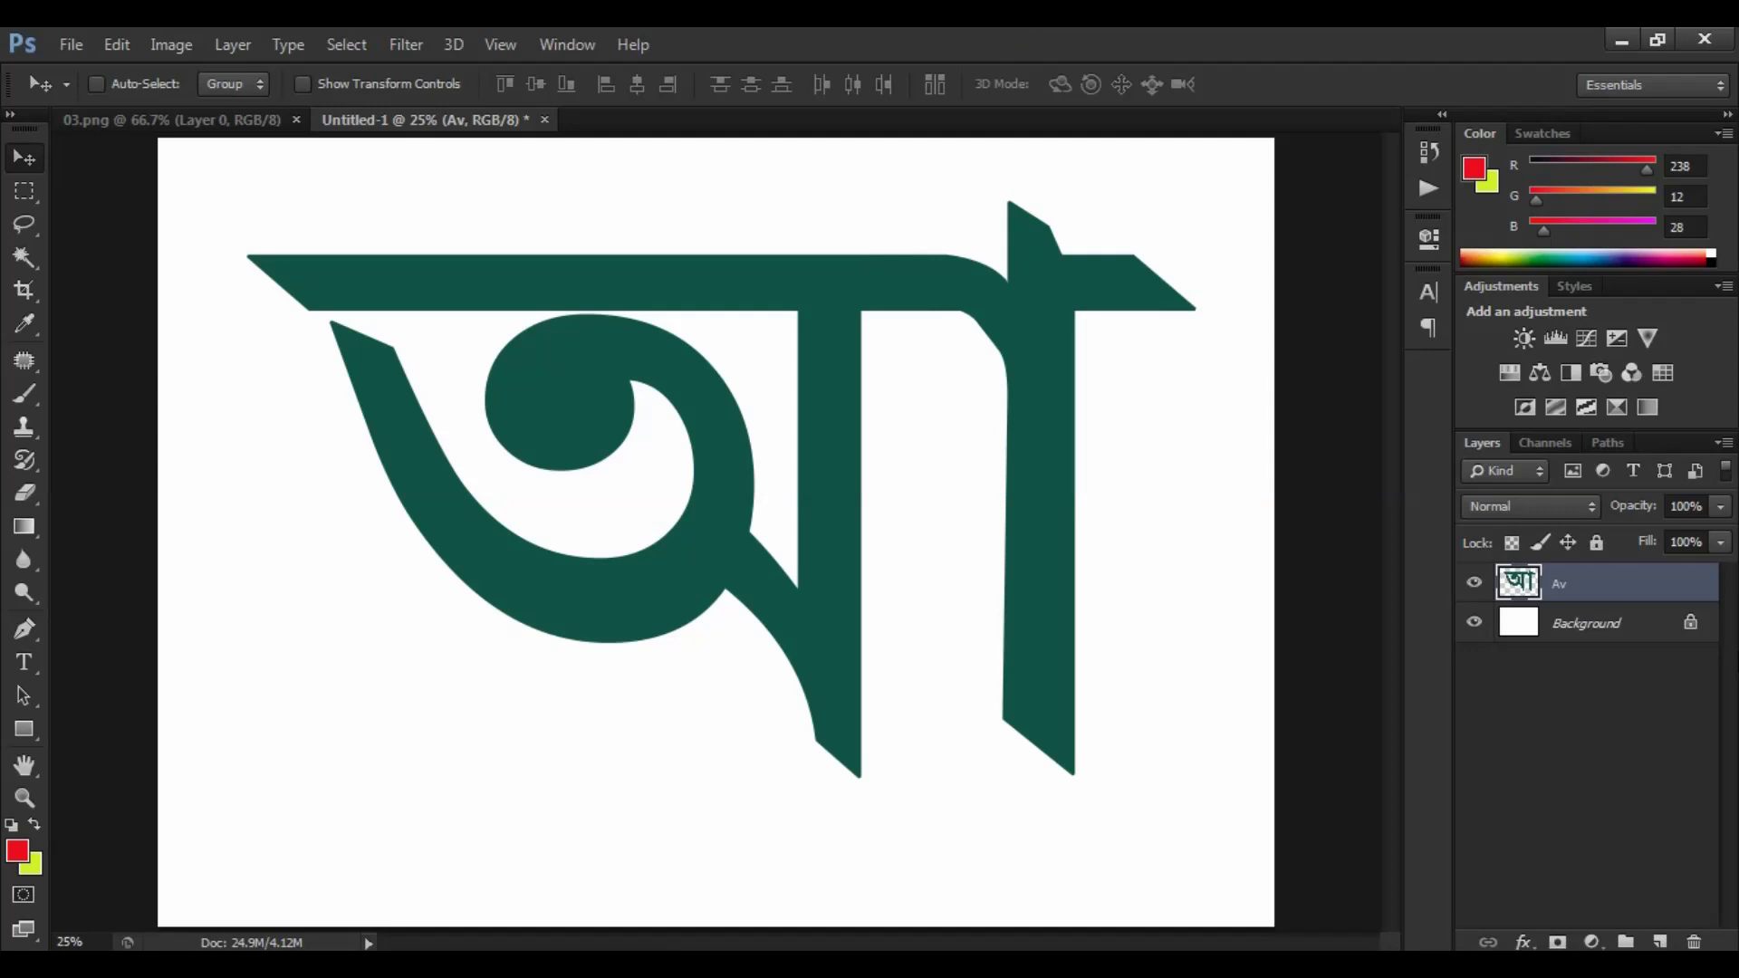
- Start a Ctrl+Alt+T duplicating transform on the Av letter, then switch to 03.png
{"action": "key", "text": "ctrl"}
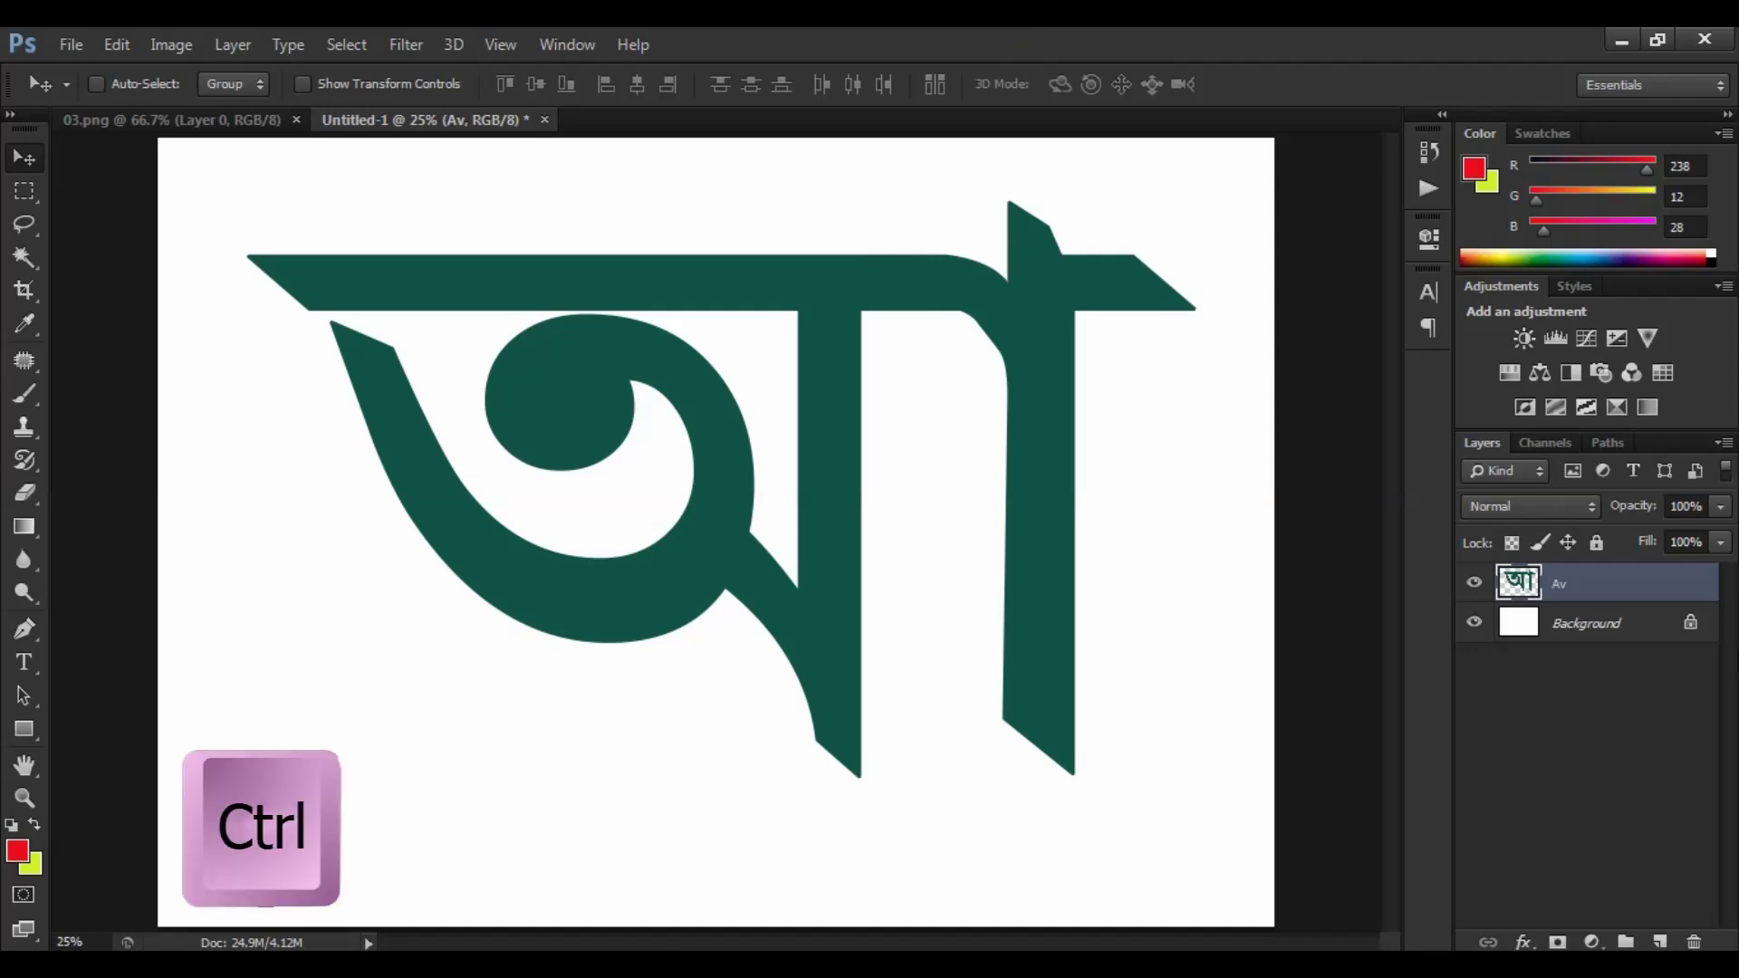
{"action": "key", "text": "alt"}
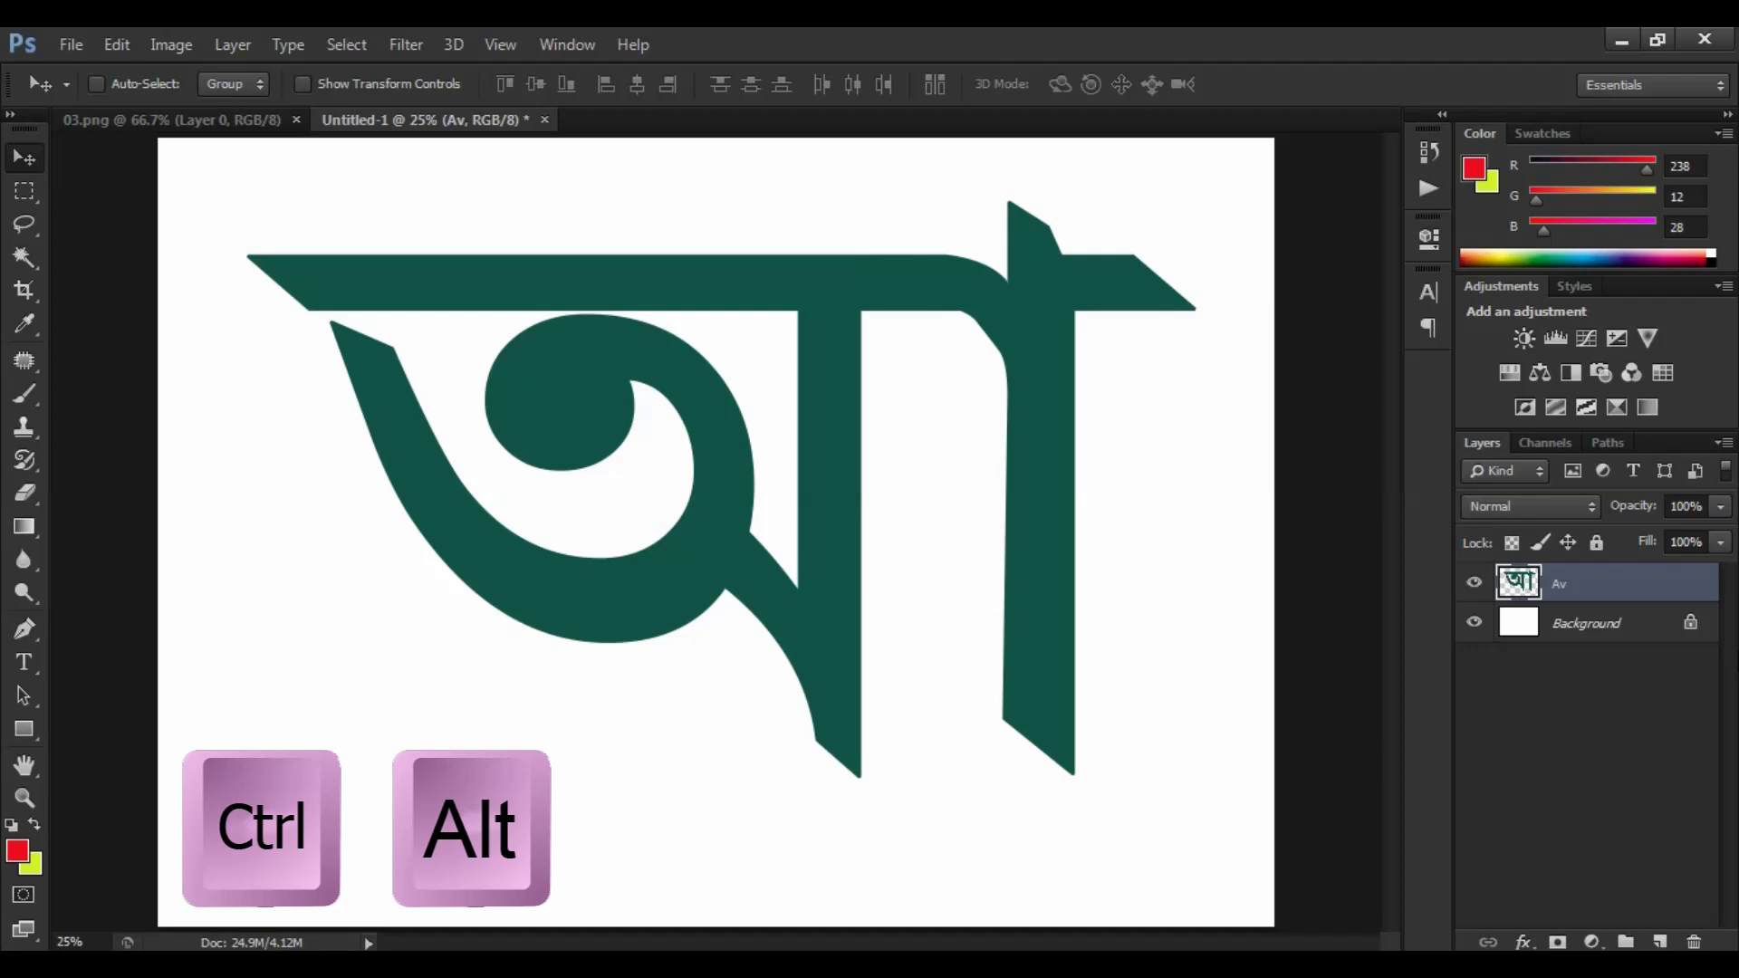
{"action": "key", "text": "ctrl+alt+t"}
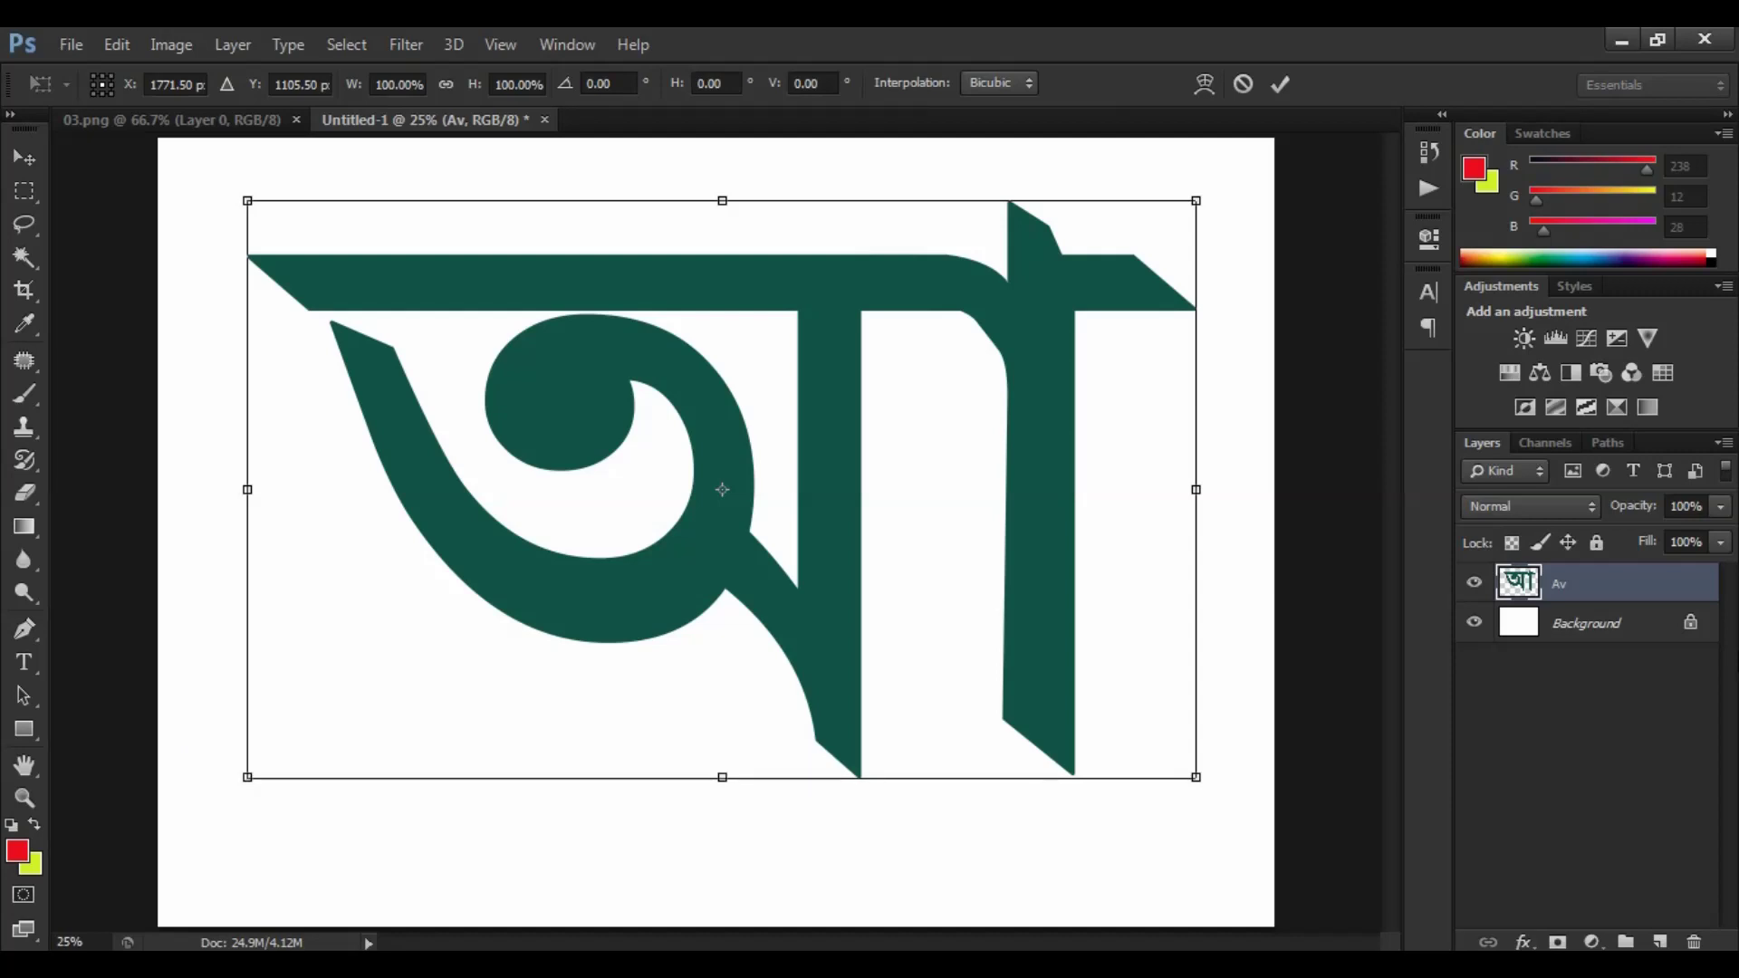
{"action": "left_click", "coordinate": [255, 118]}
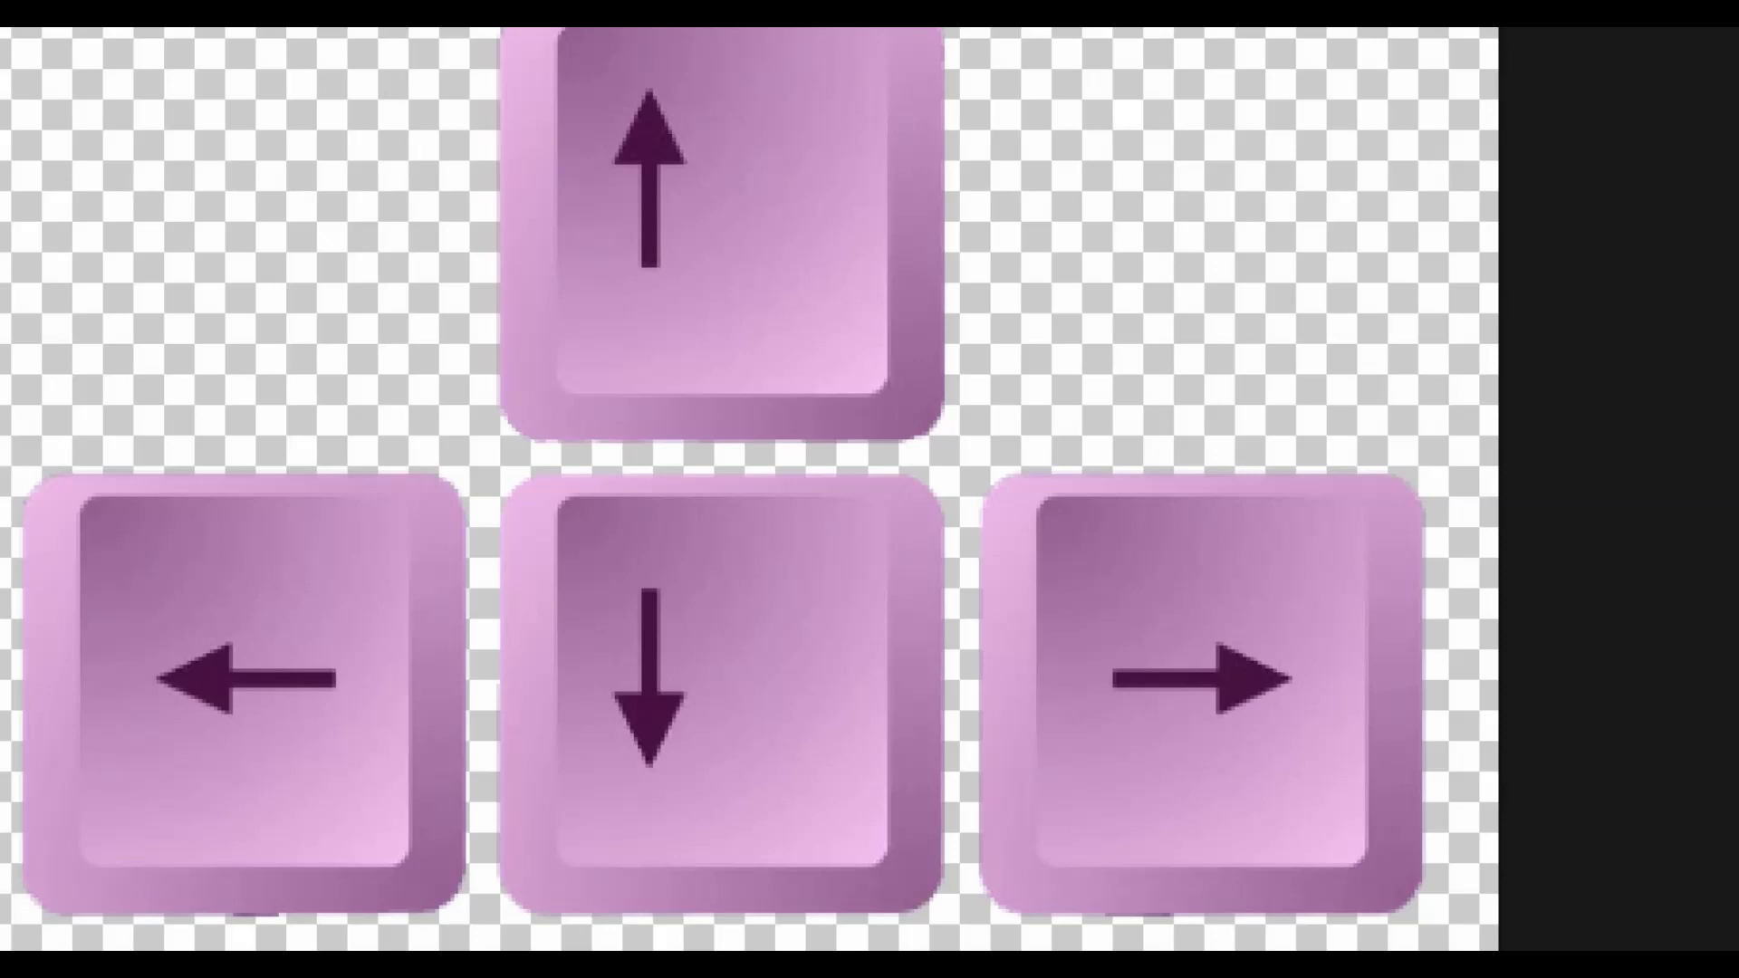
- Click around in the 03.png arrow-keys picture
{"action": "left_click", "coordinate": [710, 570]}
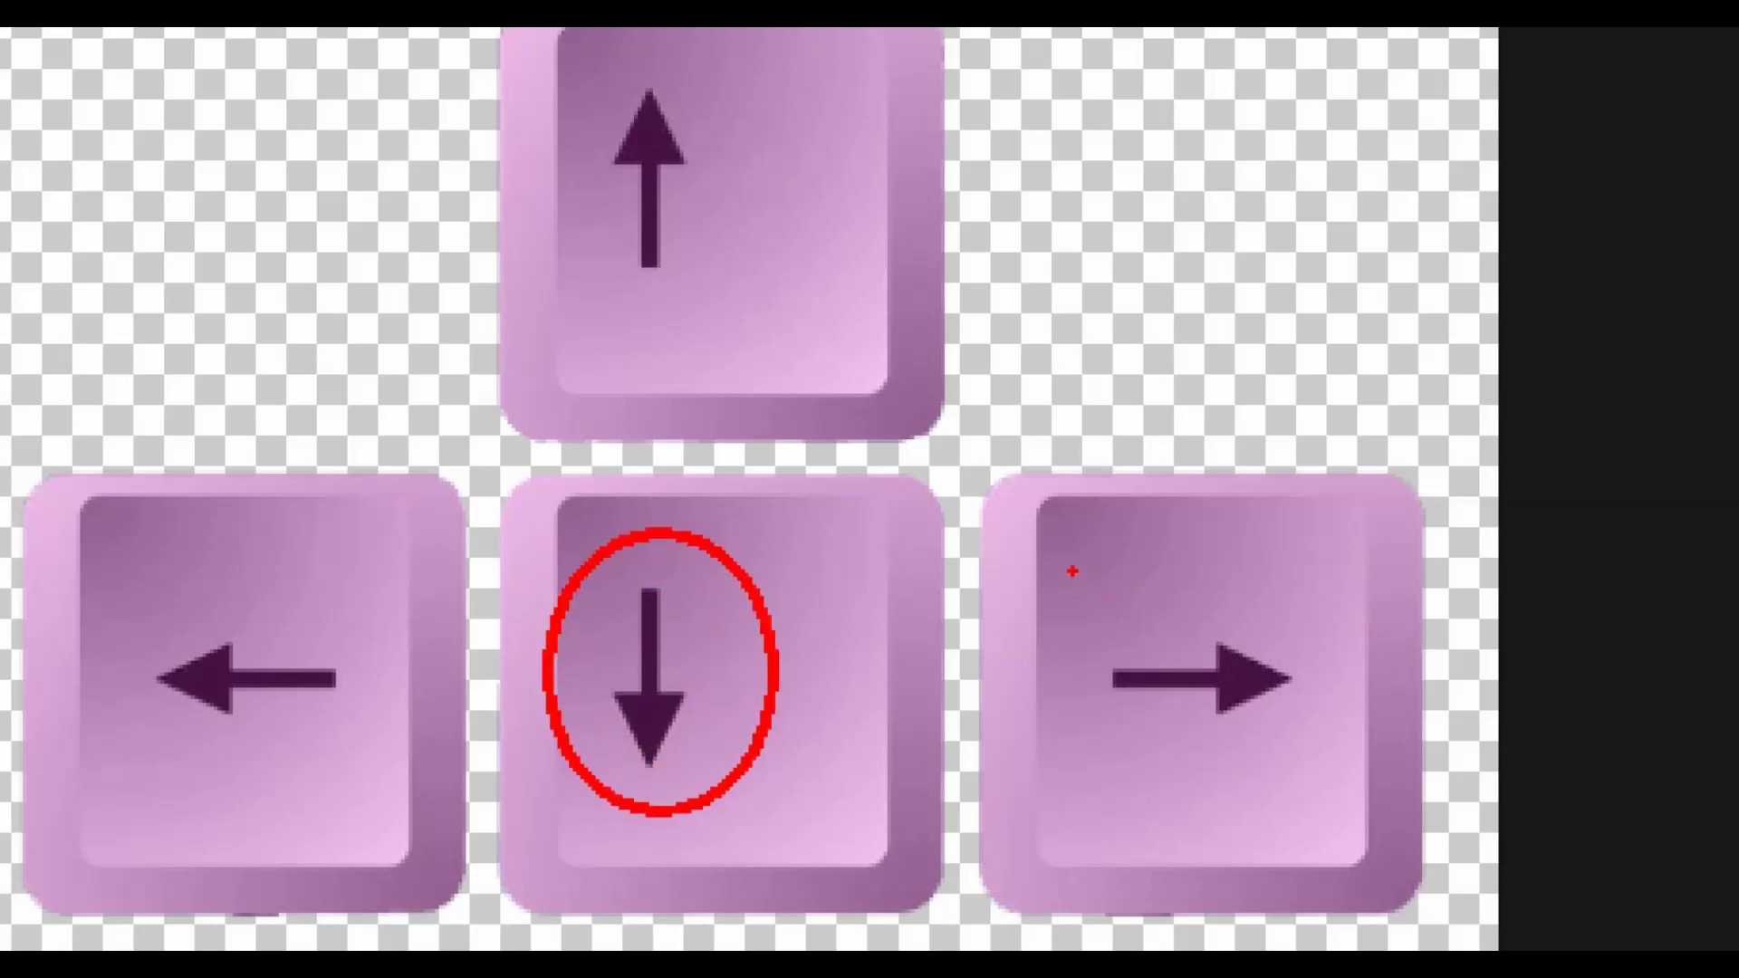
{"action": "left_click", "coordinate": [826, 572]}
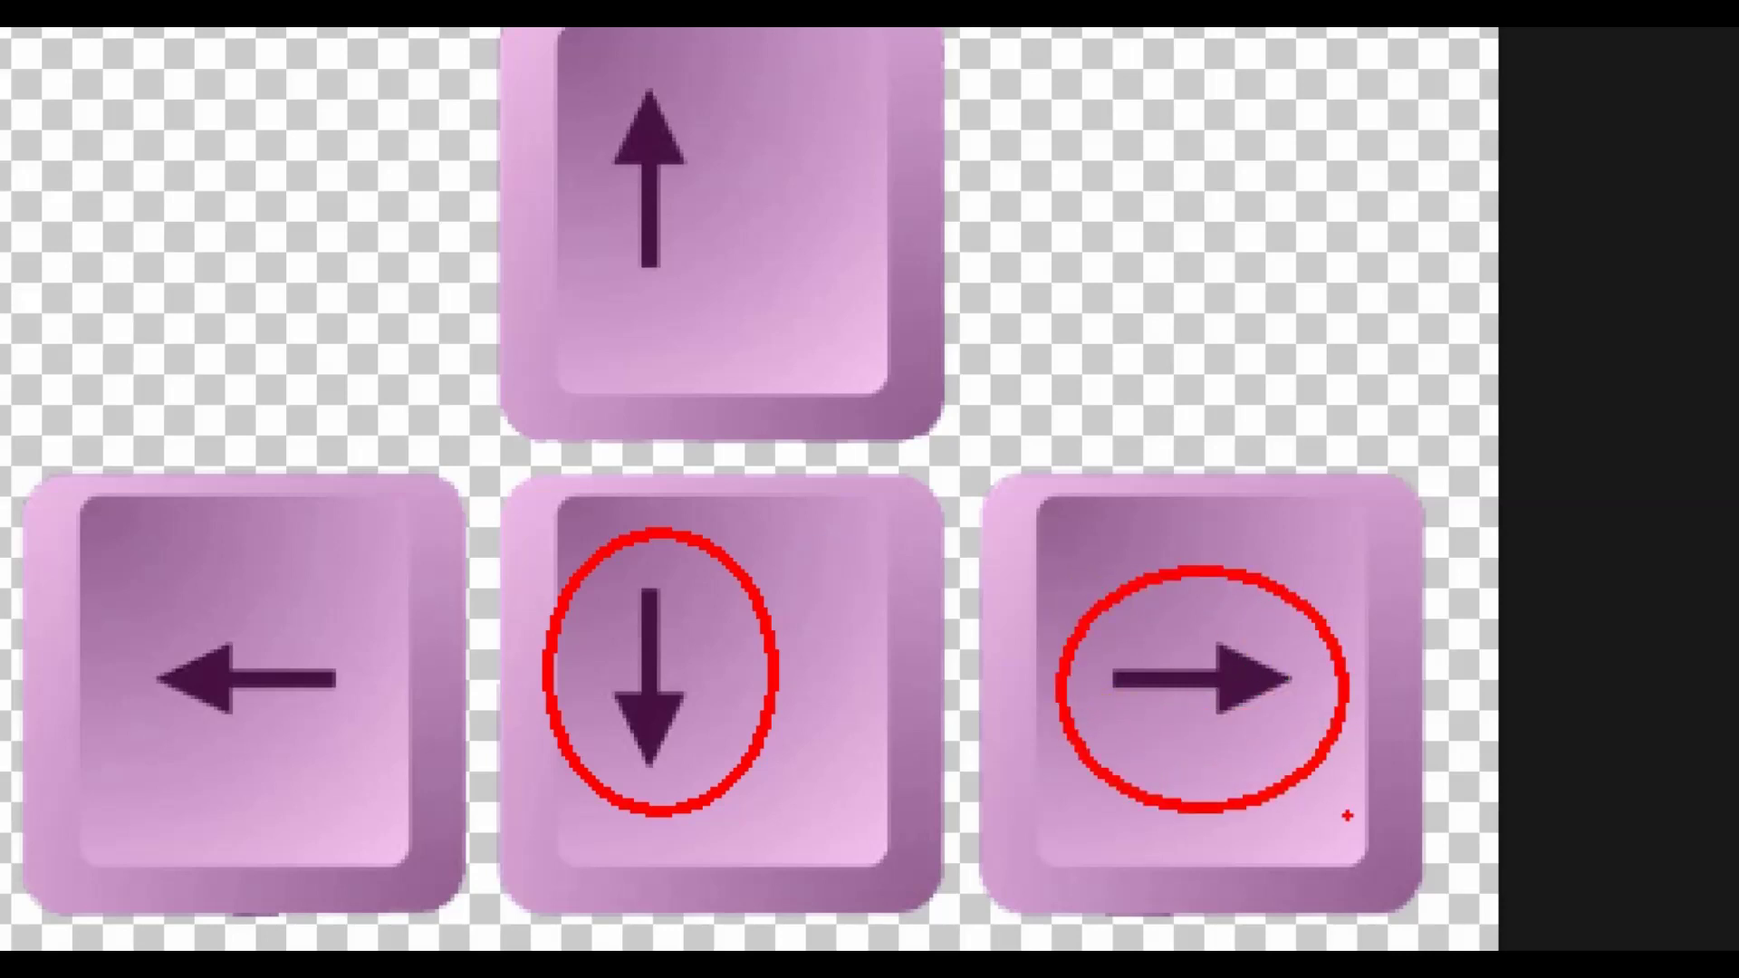
{"action": "left_click", "coordinate": [722, 644]}
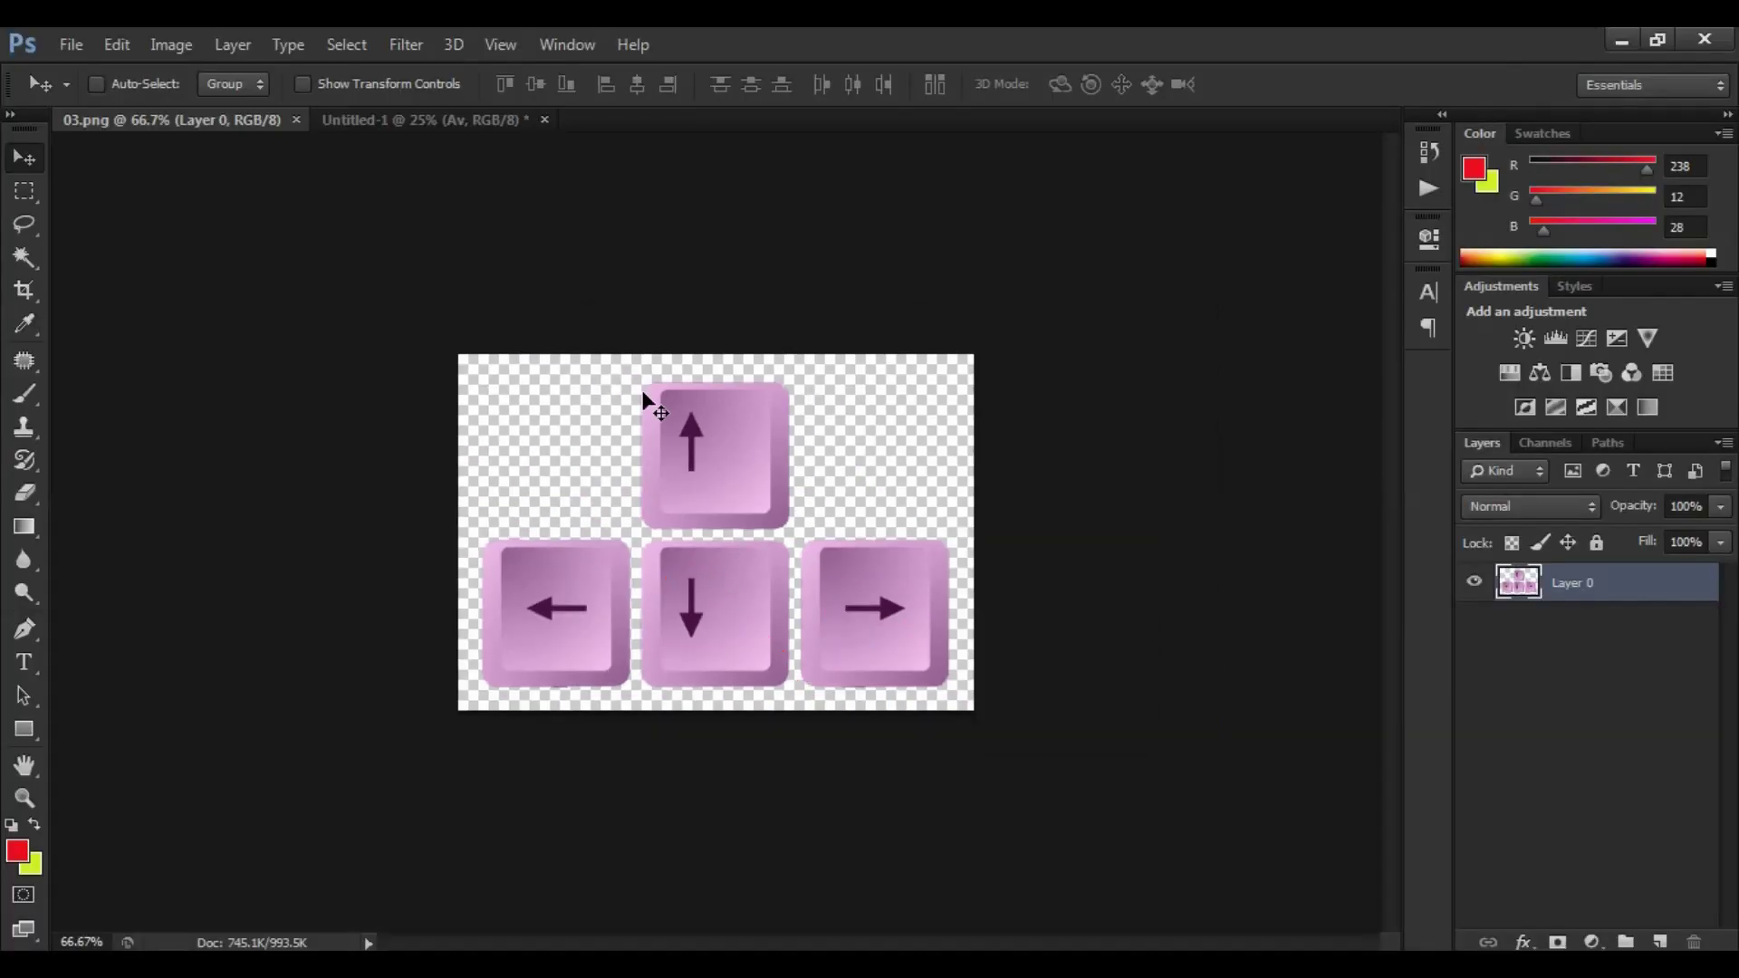
- Back in the letter document, nudge a trial copy down and right, then cancel with Esc
{"action": "left_click", "coordinate": [463, 119]}
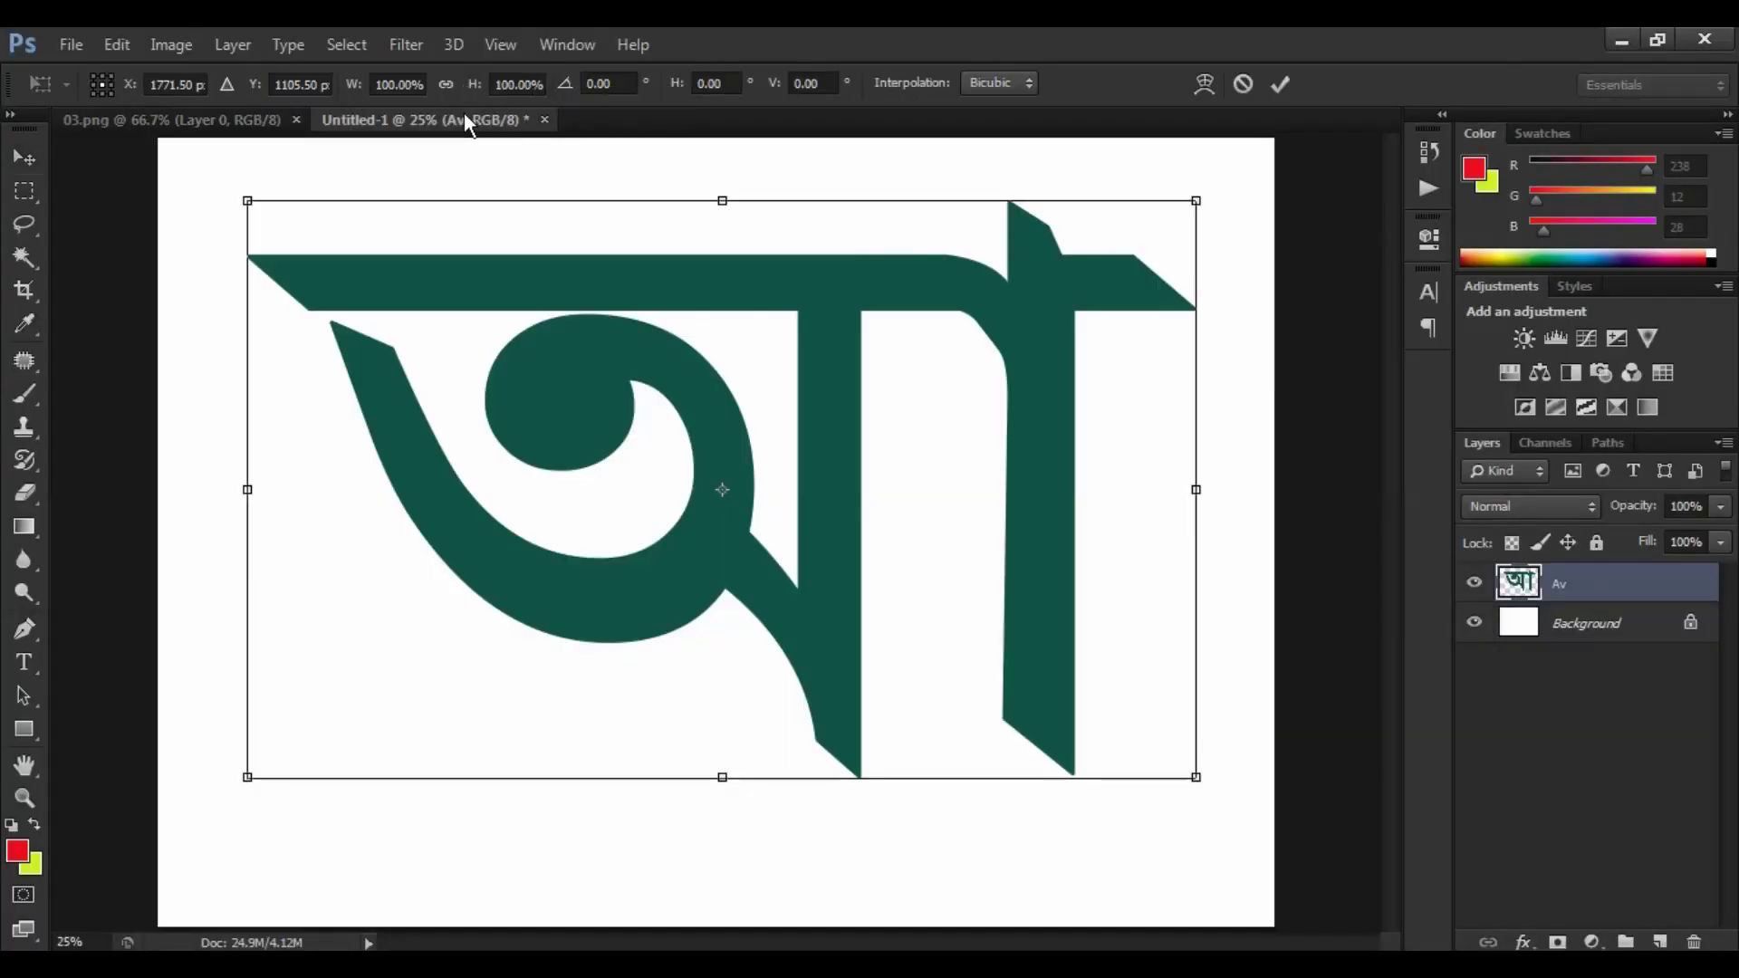
{"action": "key", "text": "alt+Down"}
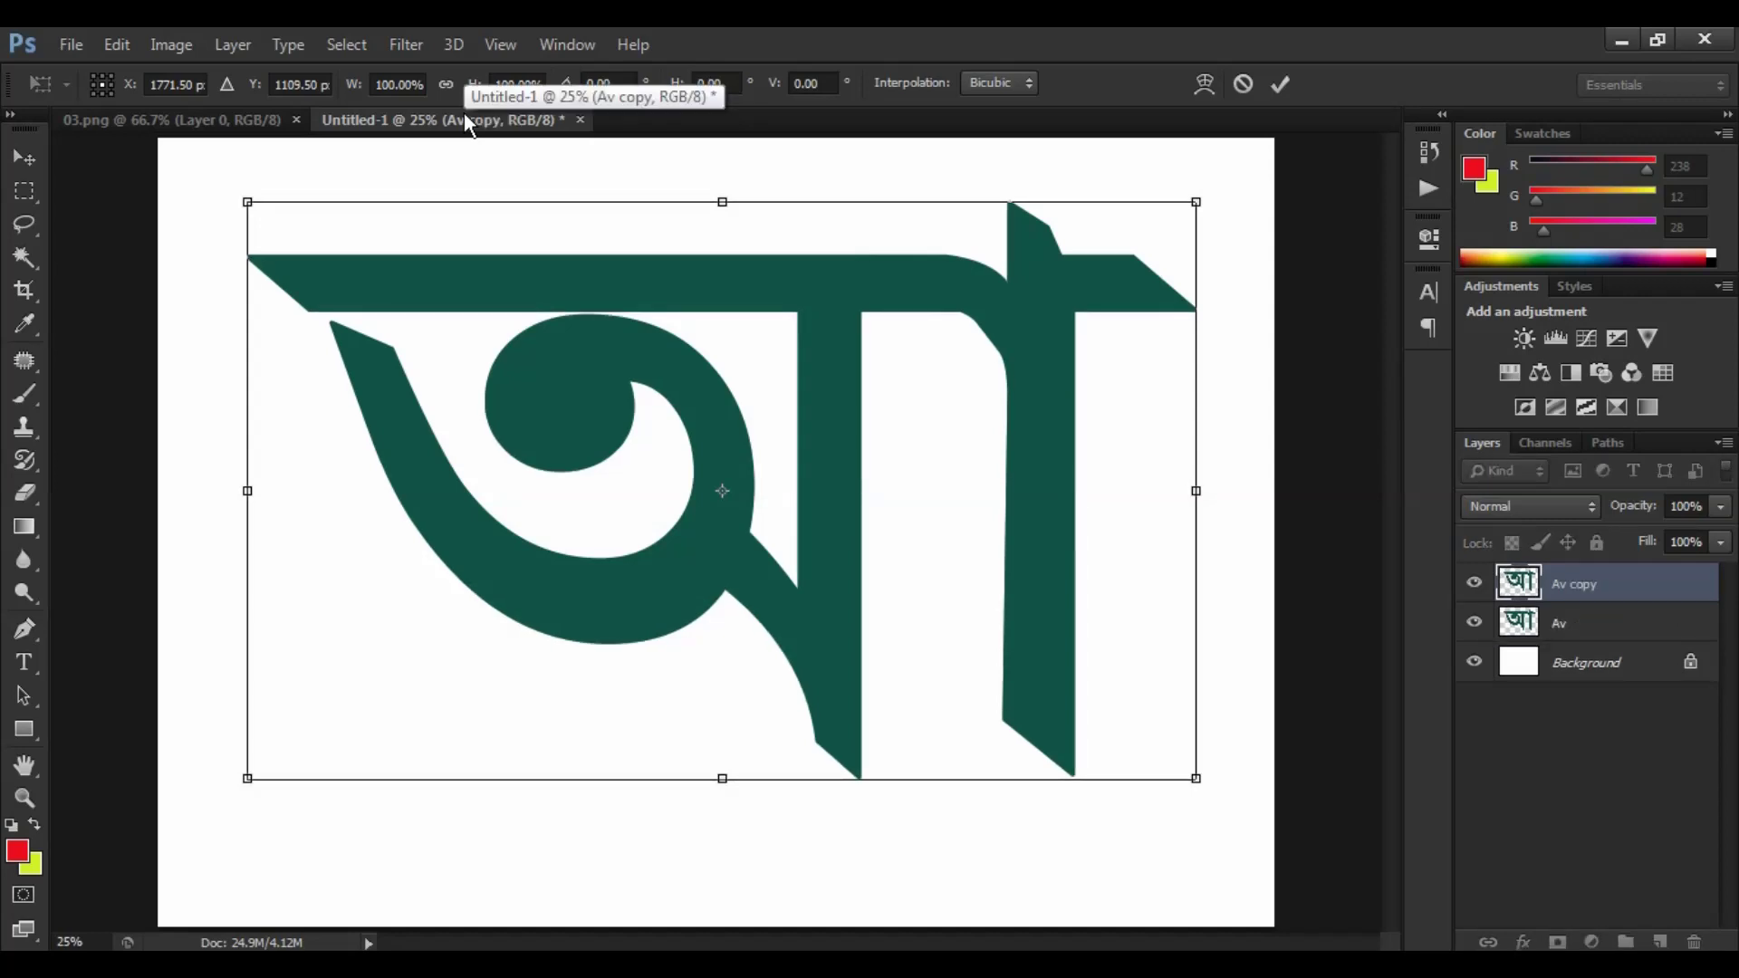
{"action": "key", "text": "Right"}
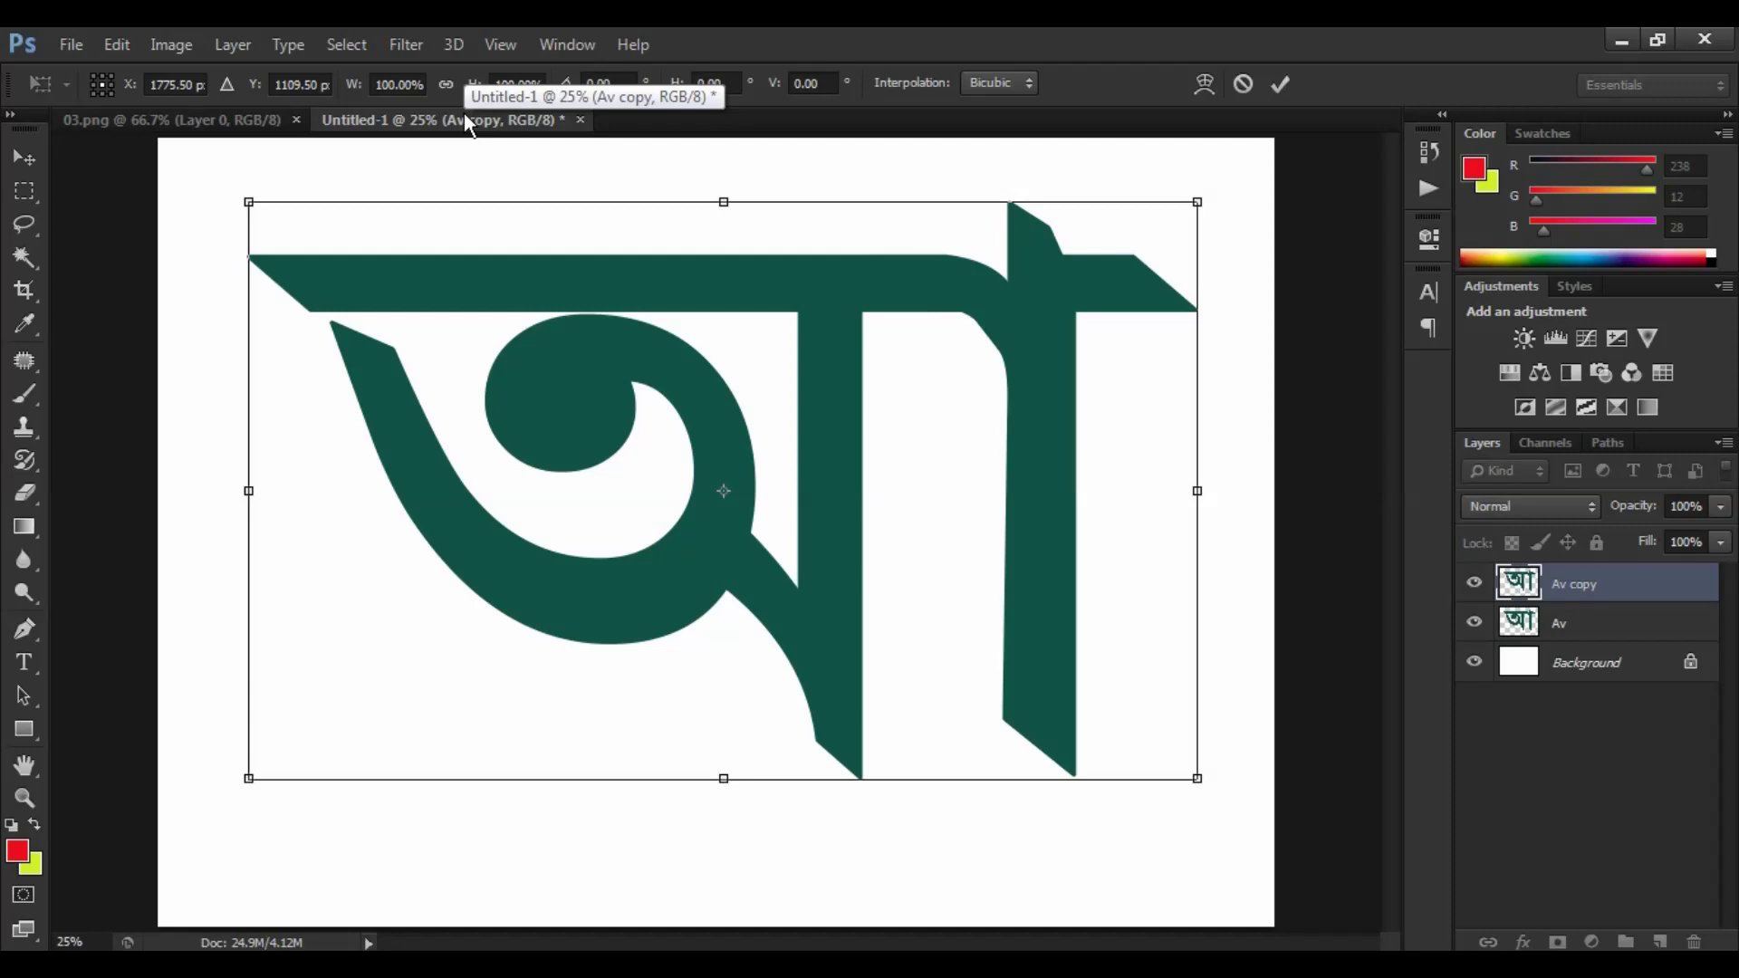
{"action": "key", "text": "Escape"}
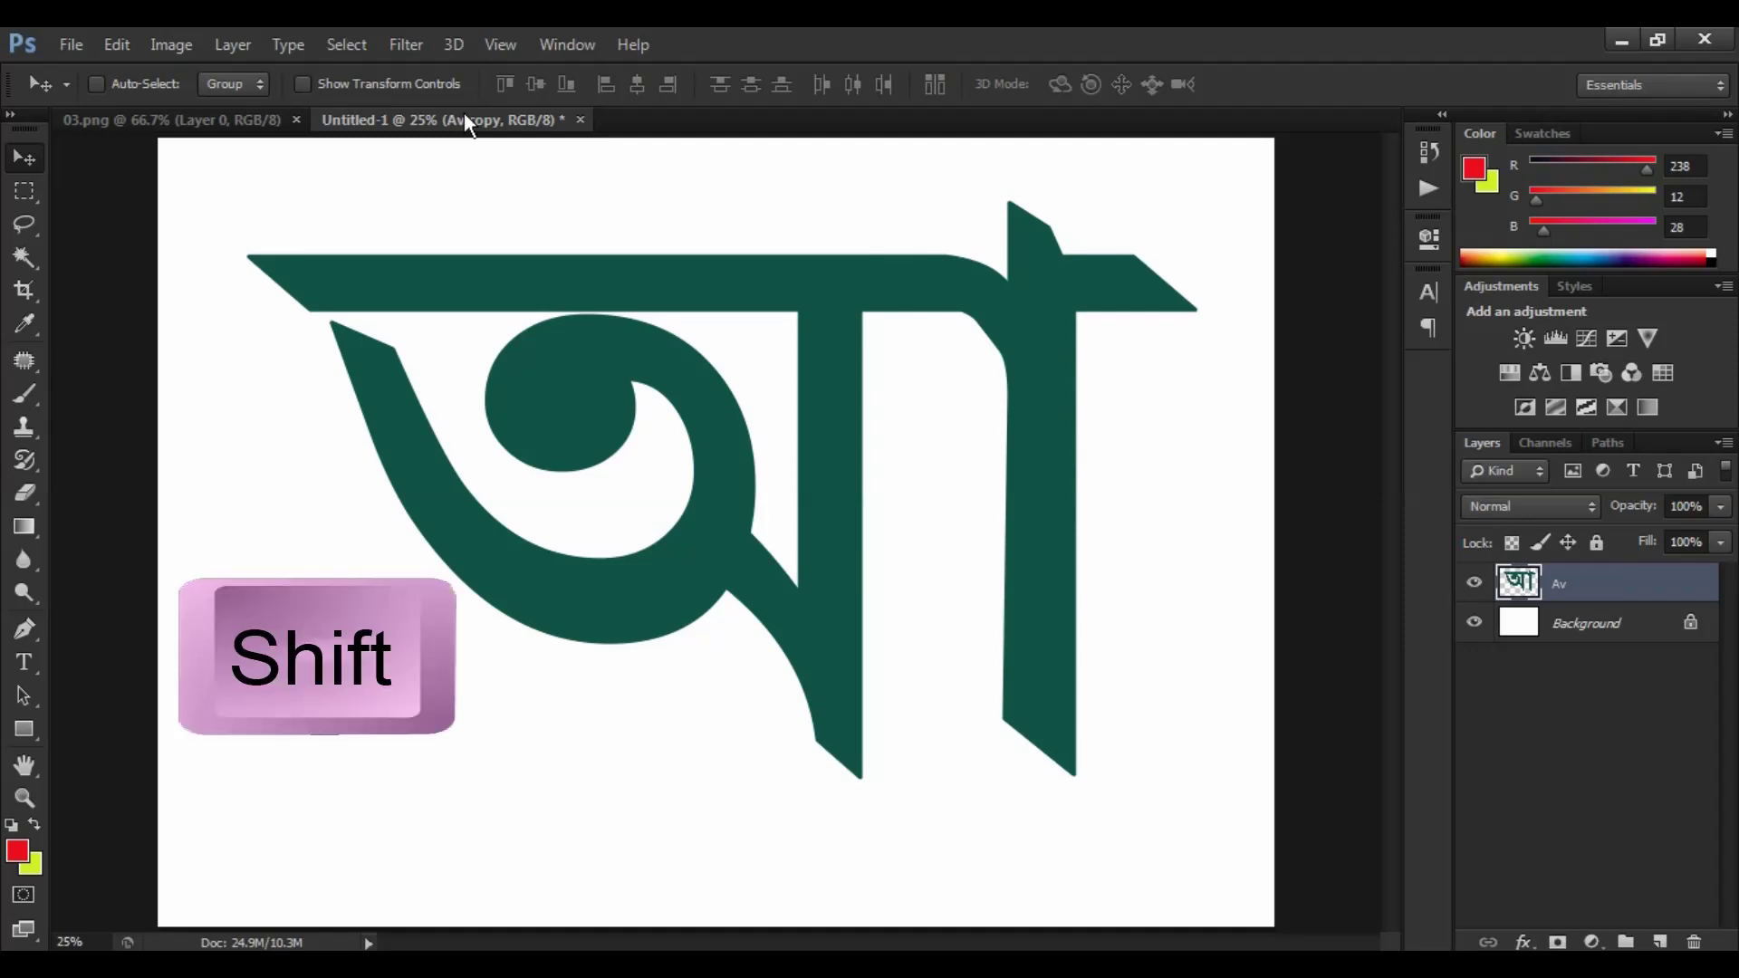
- Repeat the offset duplicate with Shift+Ctrl+Alt+T until the stack reaches Av copy 45
{"action": "key", "text": "ctrl"}
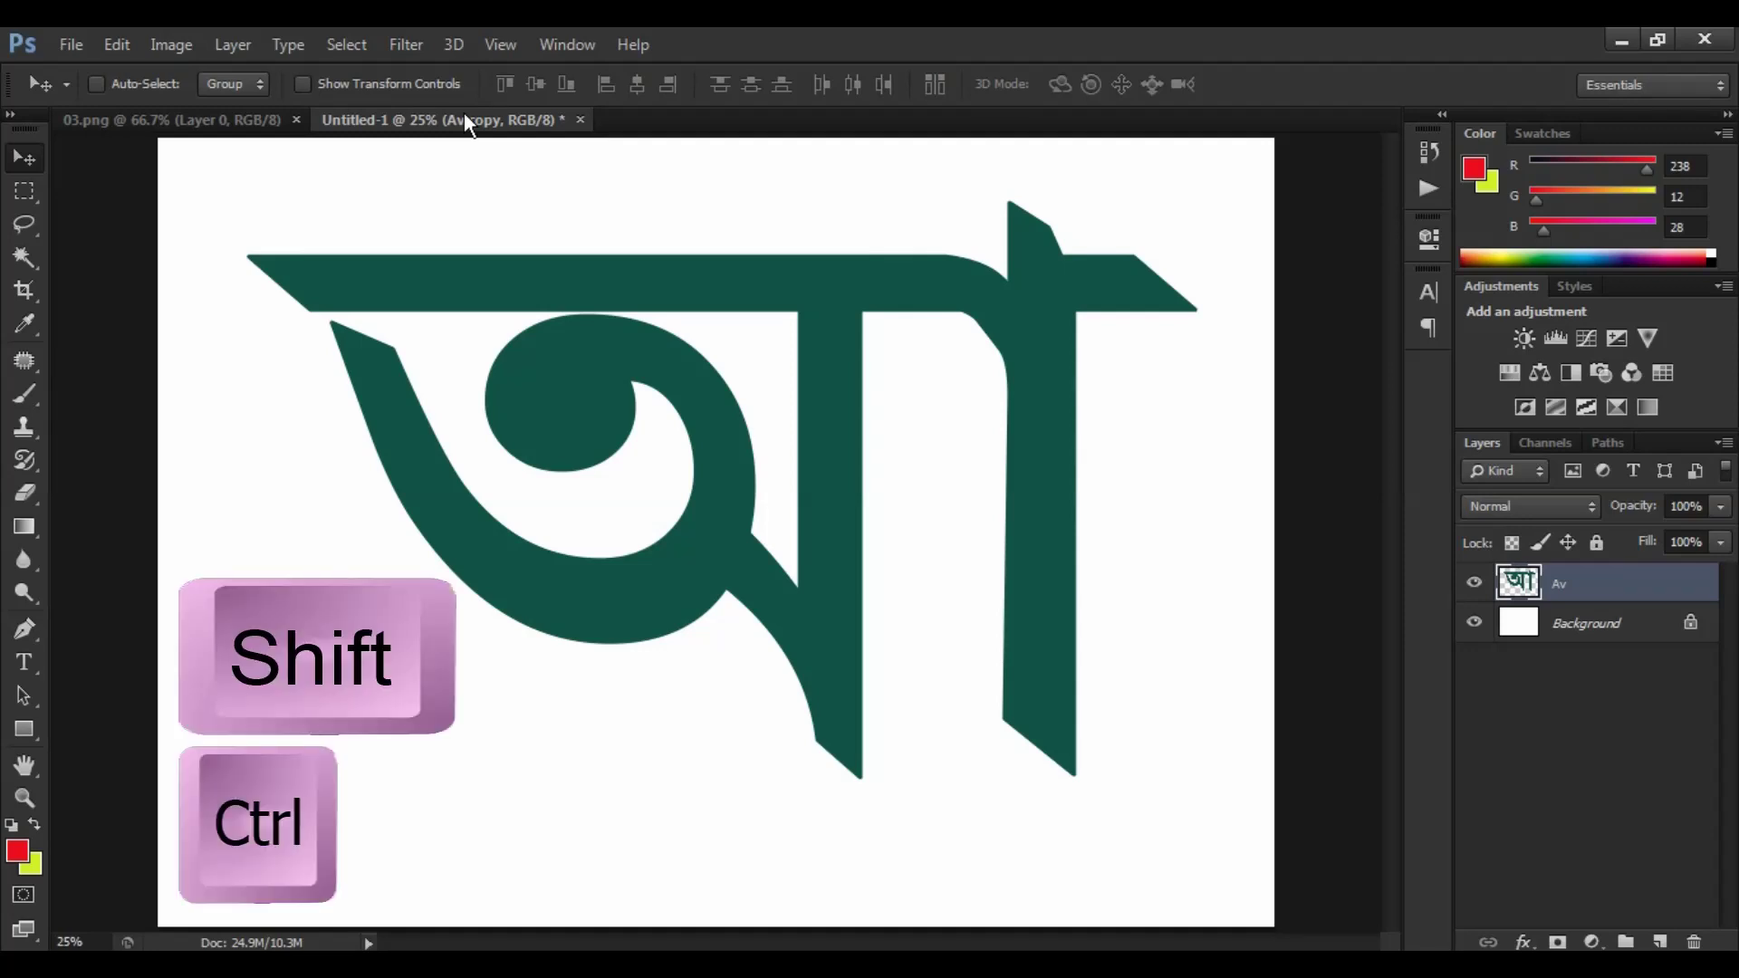
{"action": "key", "text": "alt"}
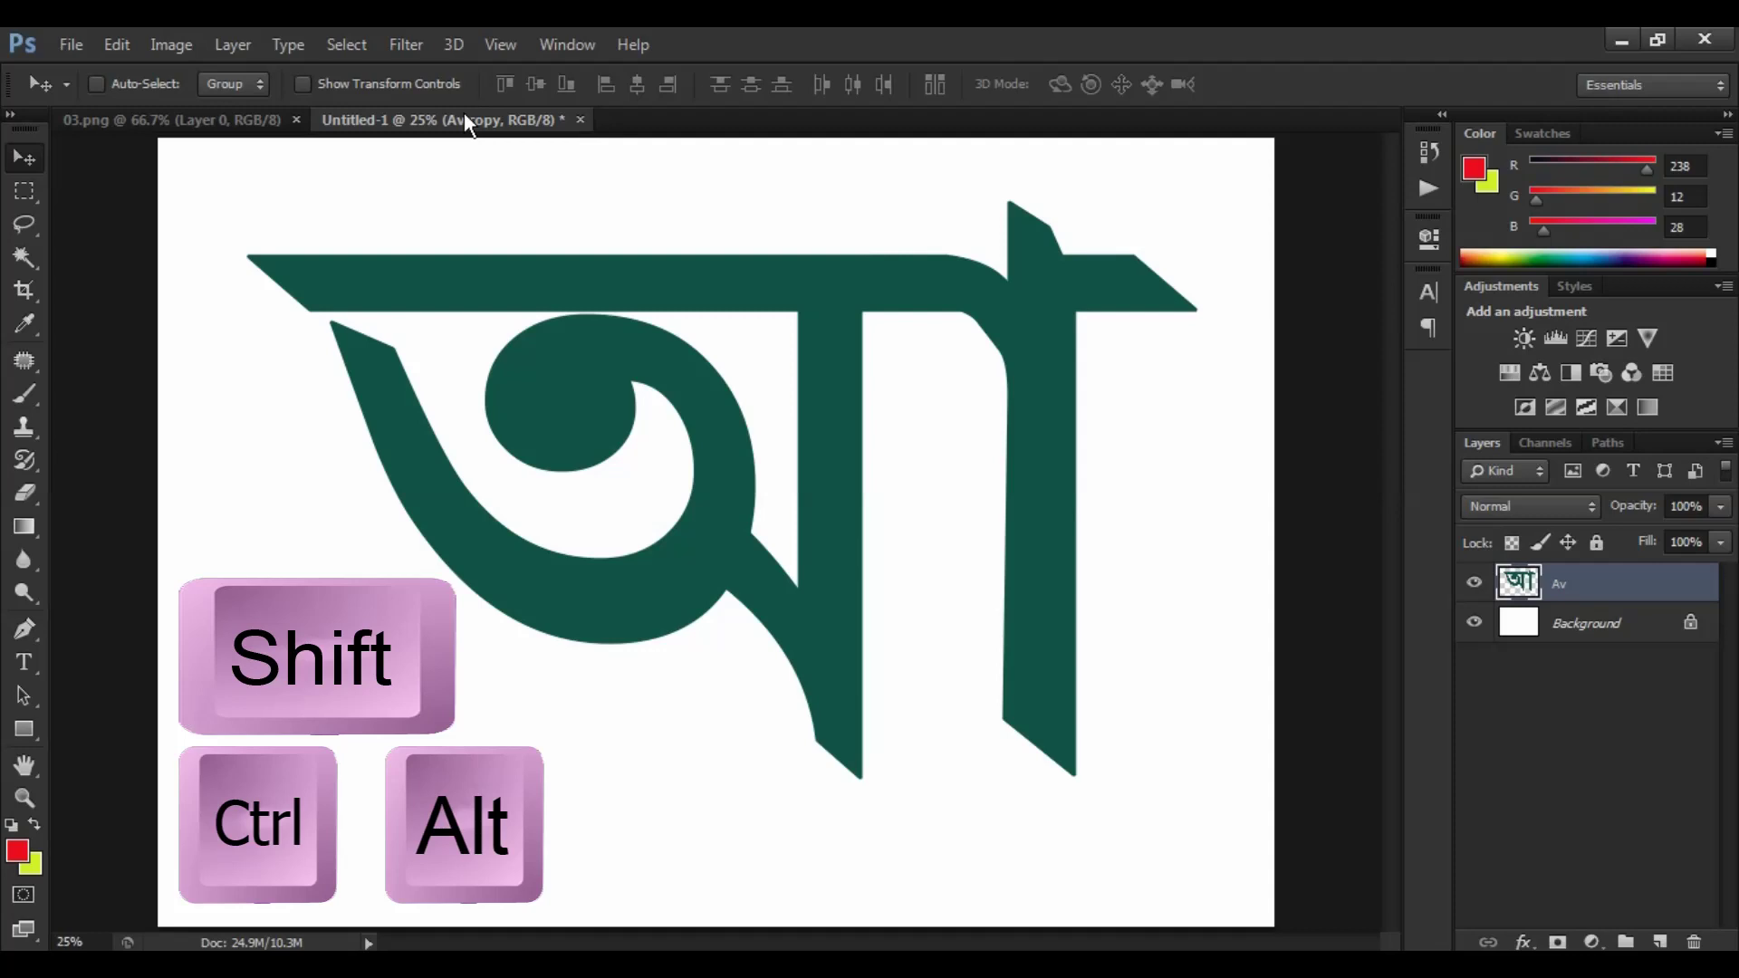
{"action": "key", "text": "ctrl+alt+shift+t"}
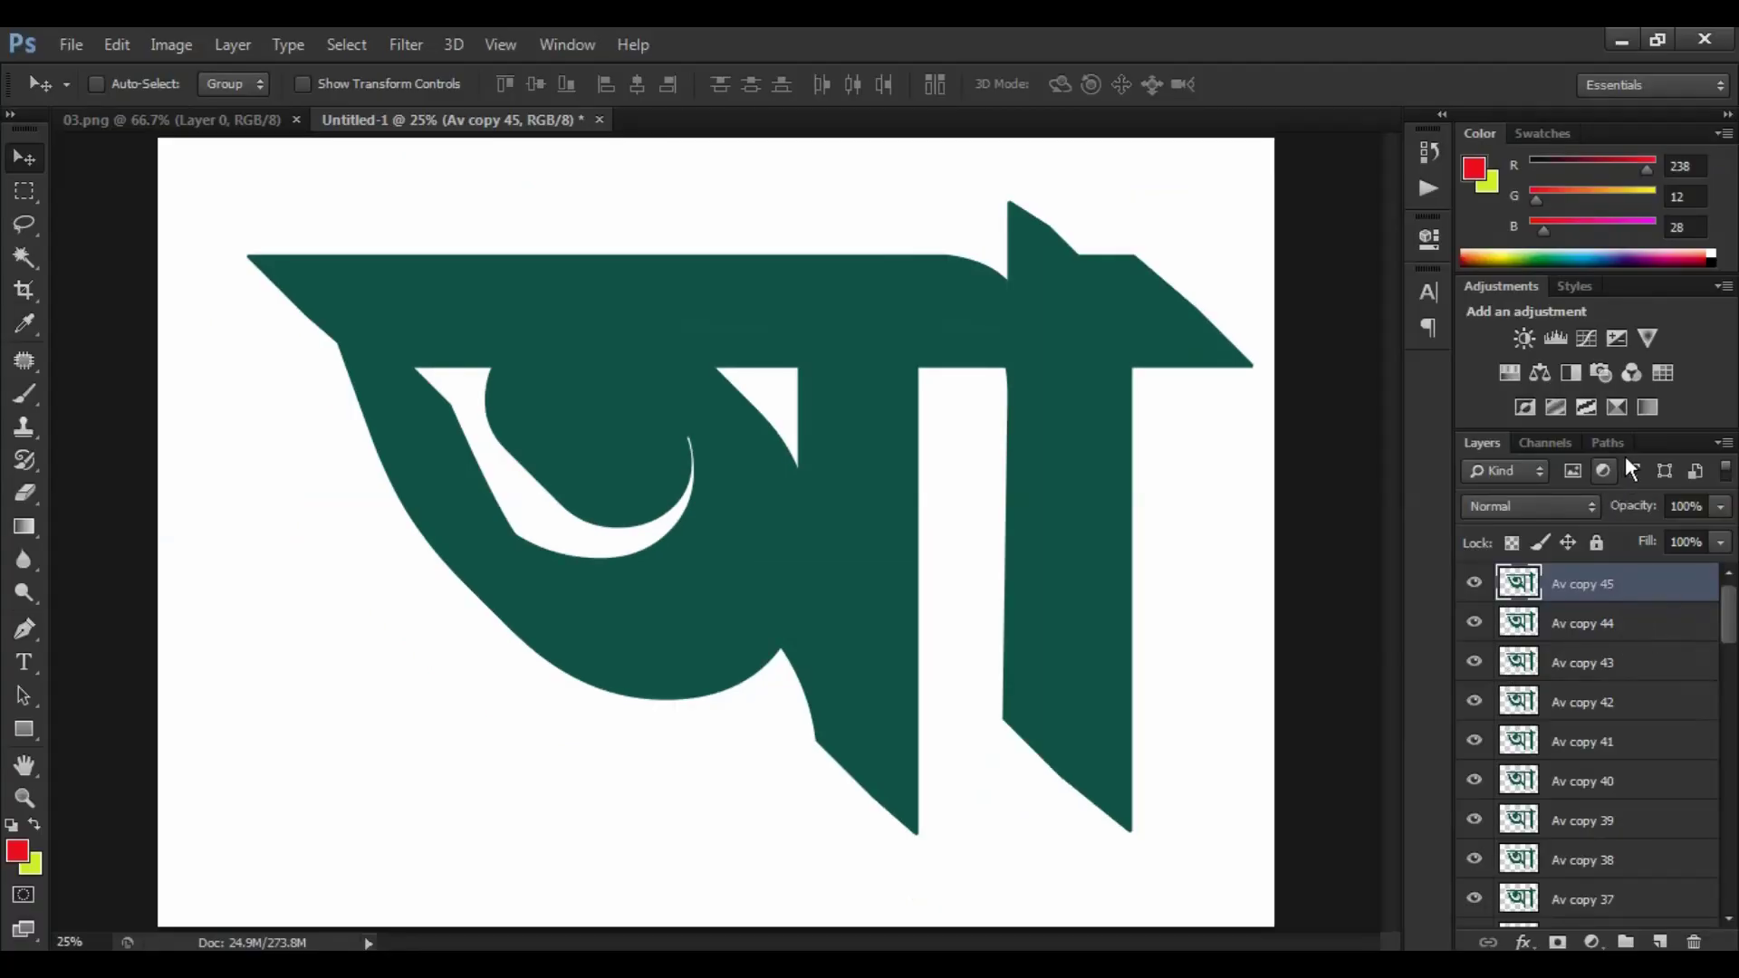
- Dock the Layers panel in its own taller column and load Av copy 45's outline as a selection
{"action": "left_click_drag", "start_coordinate": [1655, 443], "coordinate": [1389, 225]}
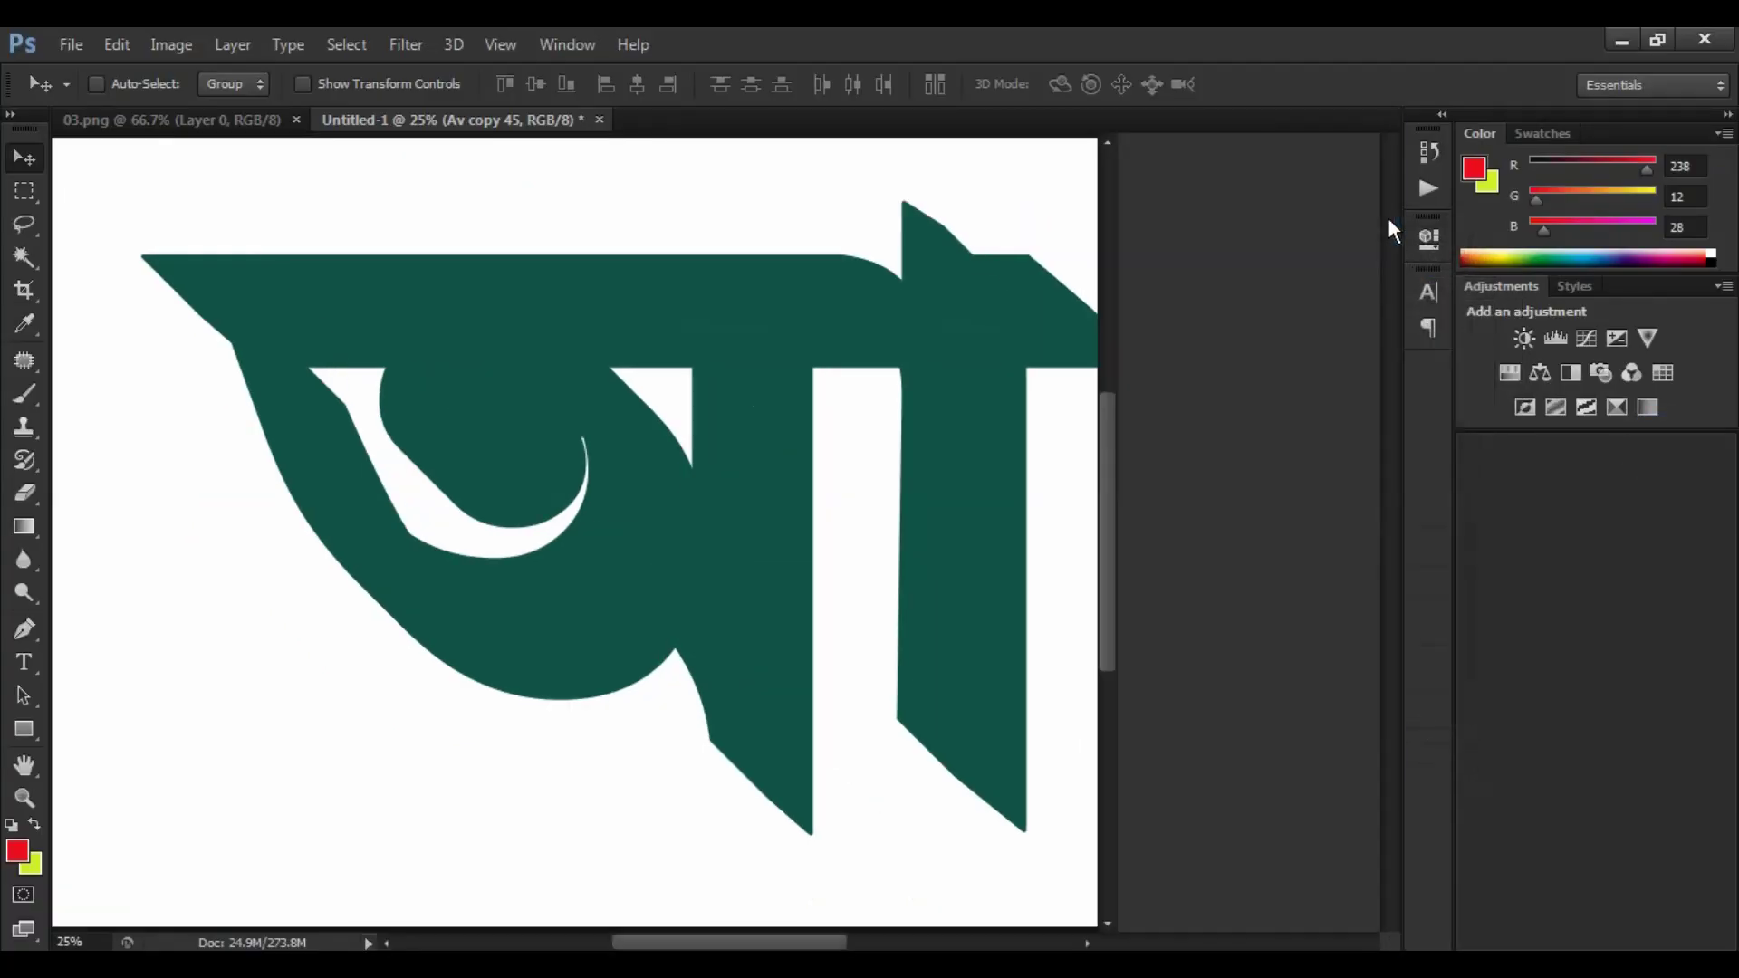
{"action": "left_click_drag", "start_coordinate": [1395, 387], "coordinate": [1377, 283]}
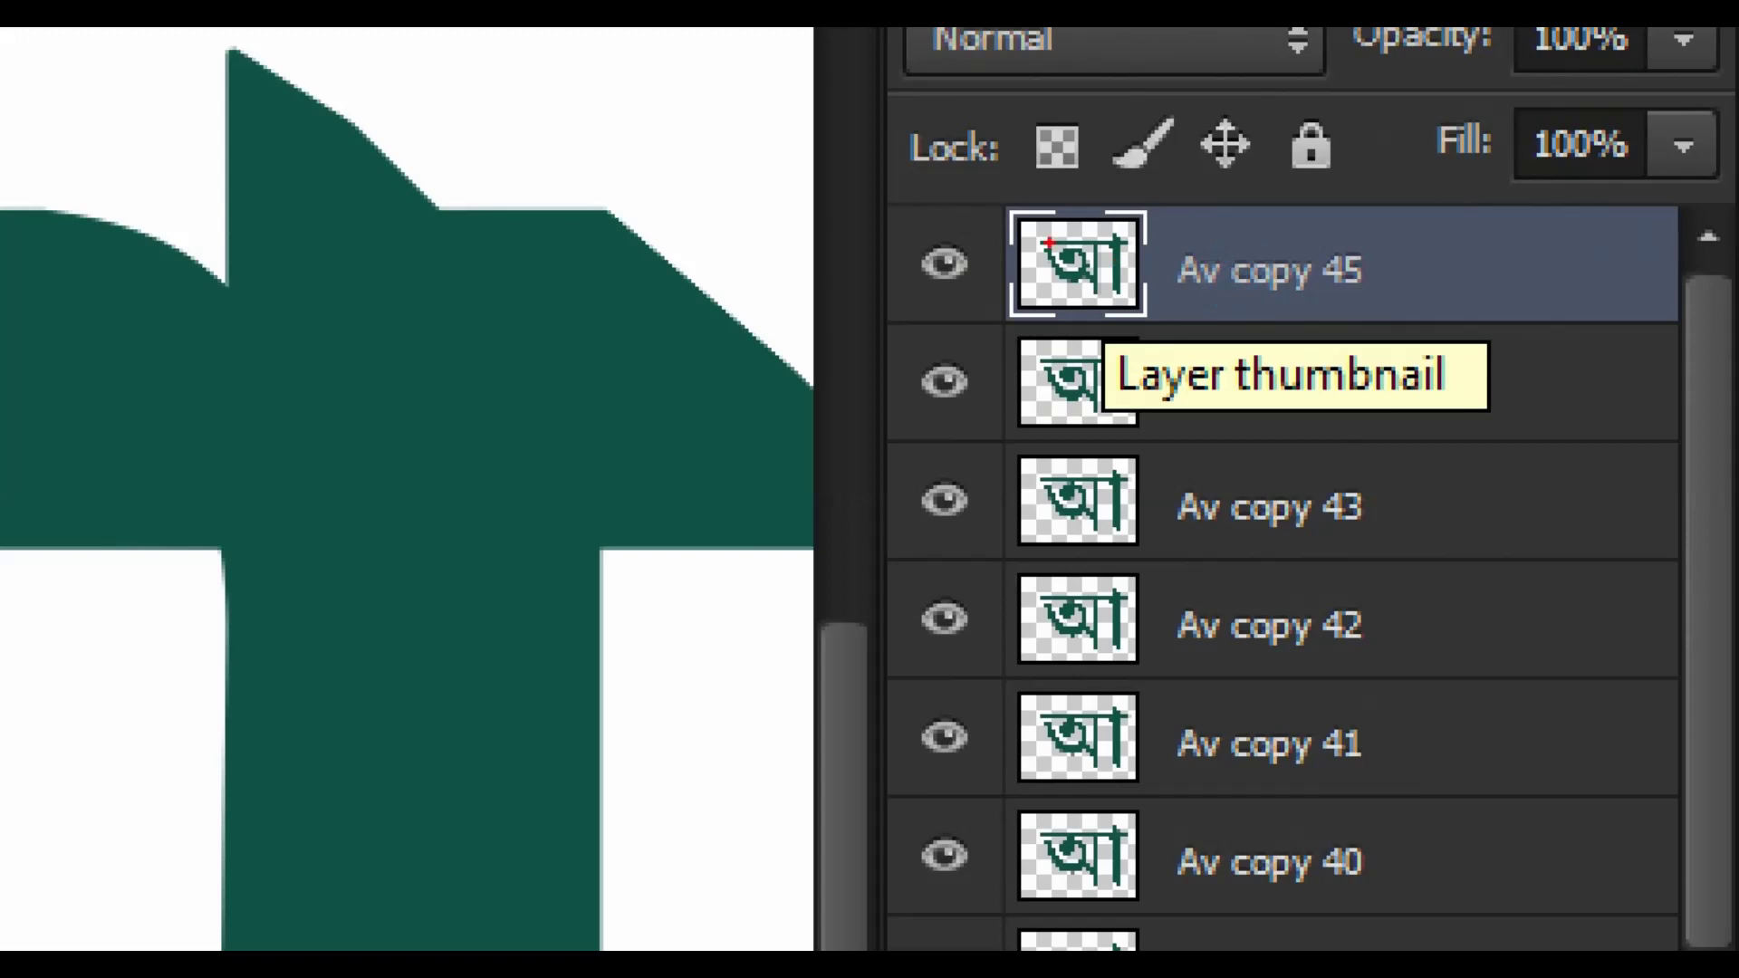
{"action": "left_click", "coordinate": [1048, 243]}
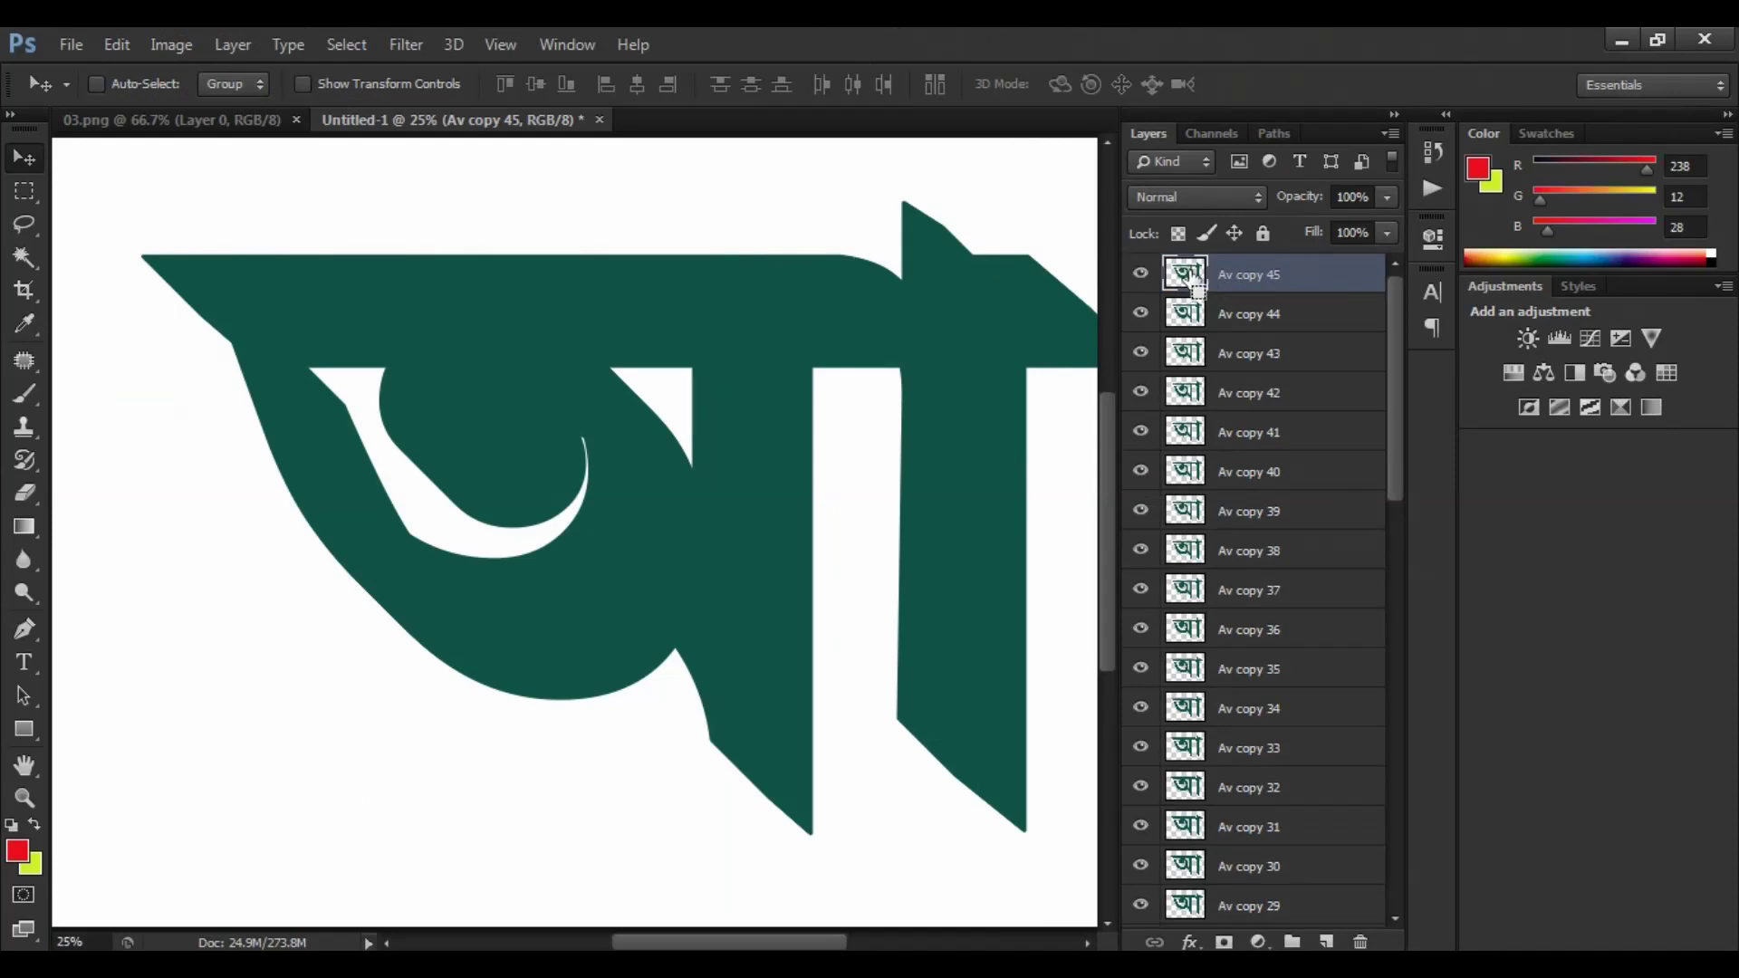
{"action": "left_click", "coordinate": [1194, 283], "text": "ctrl"}
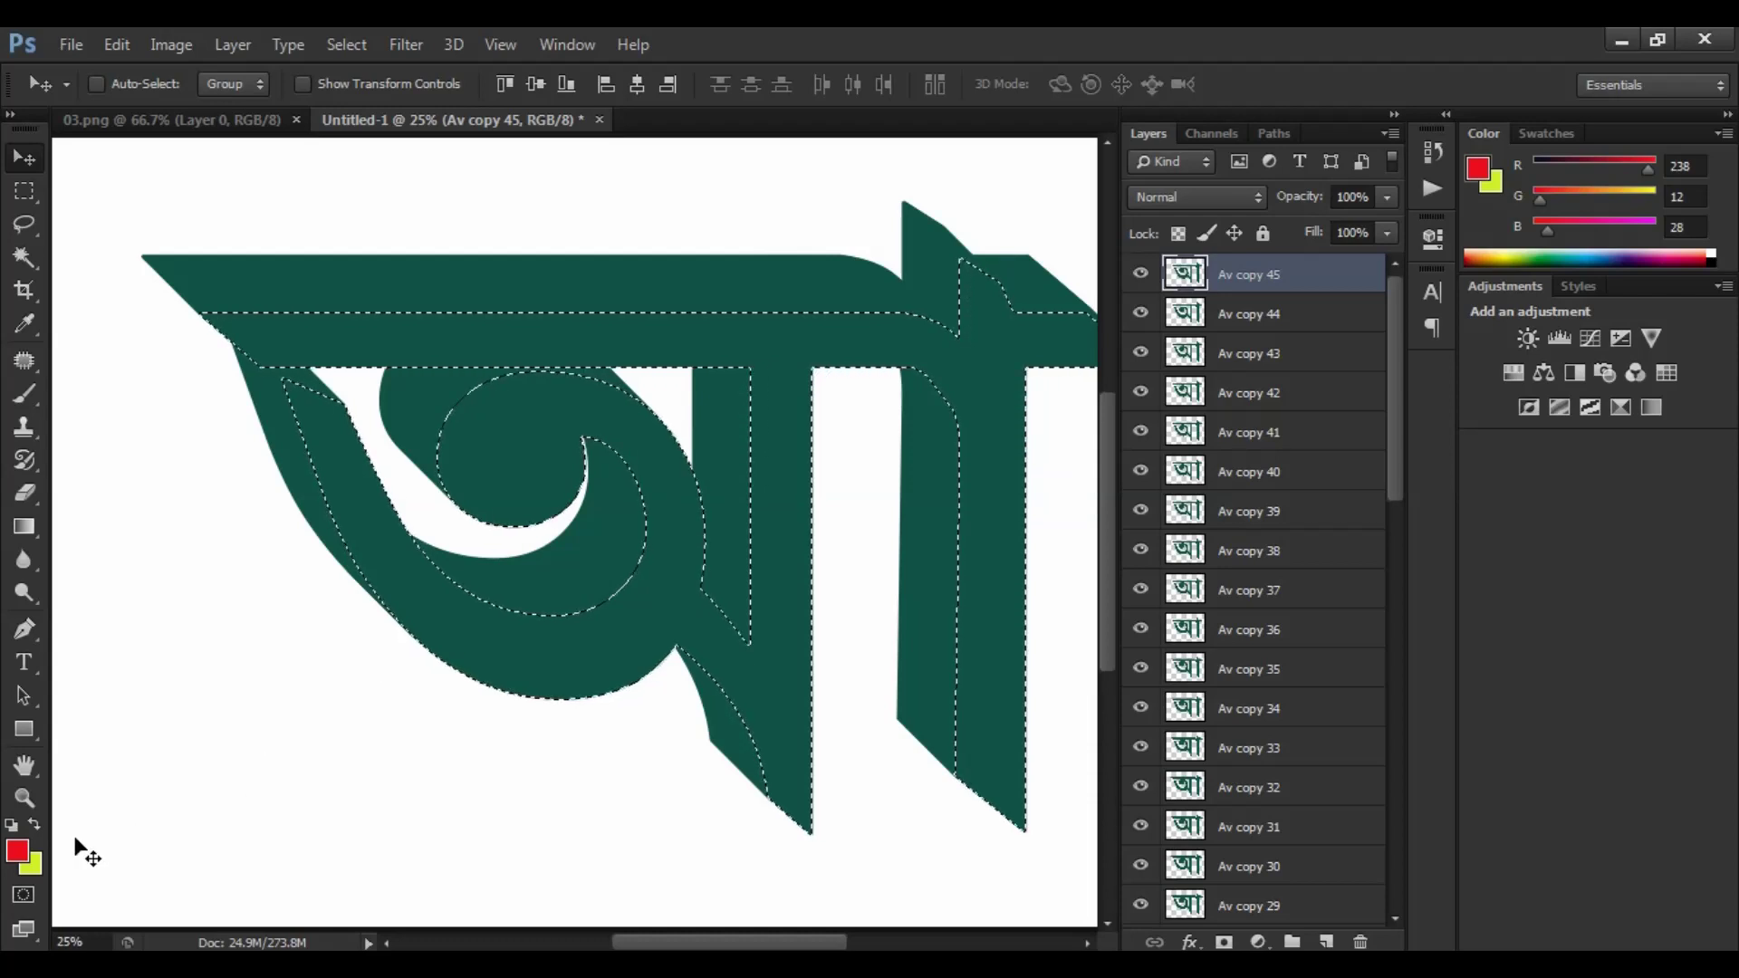
- Set the foreground colour to teal #21b9c7 in the Color Picker
{"action": "left_click", "coordinate": [19, 853]}
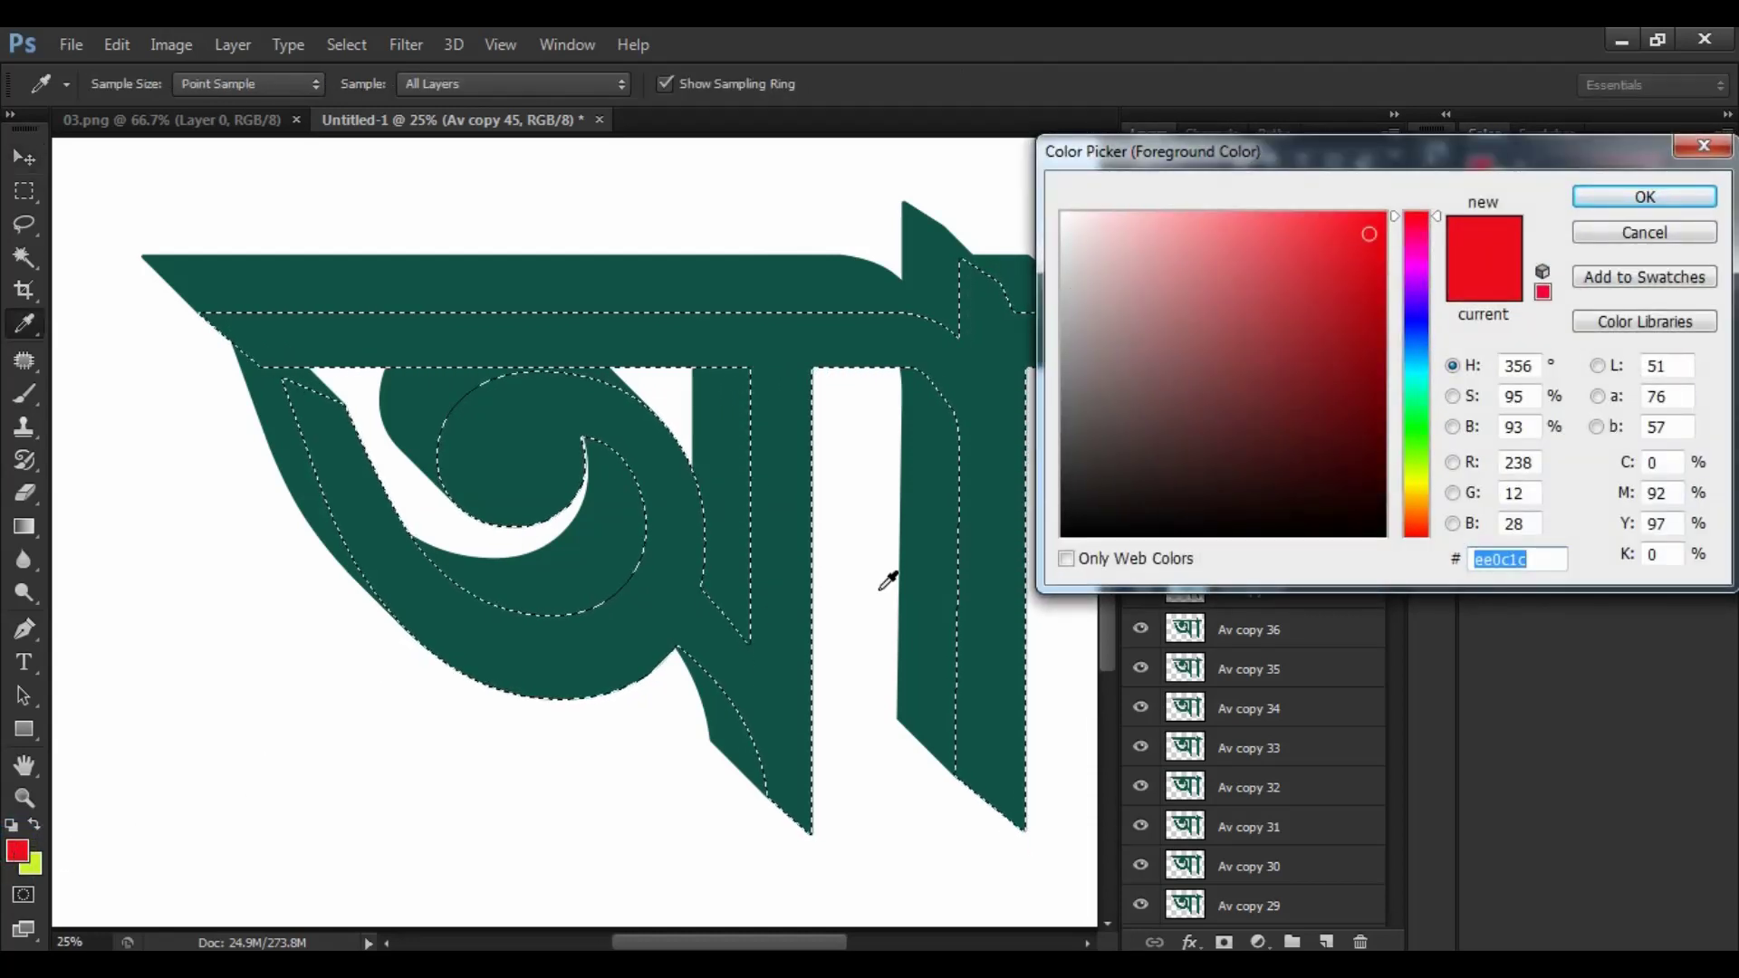
{"action": "left_click", "coordinate": [1416, 371]}
{"action": "left_click", "coordinate": [1332, 283]}
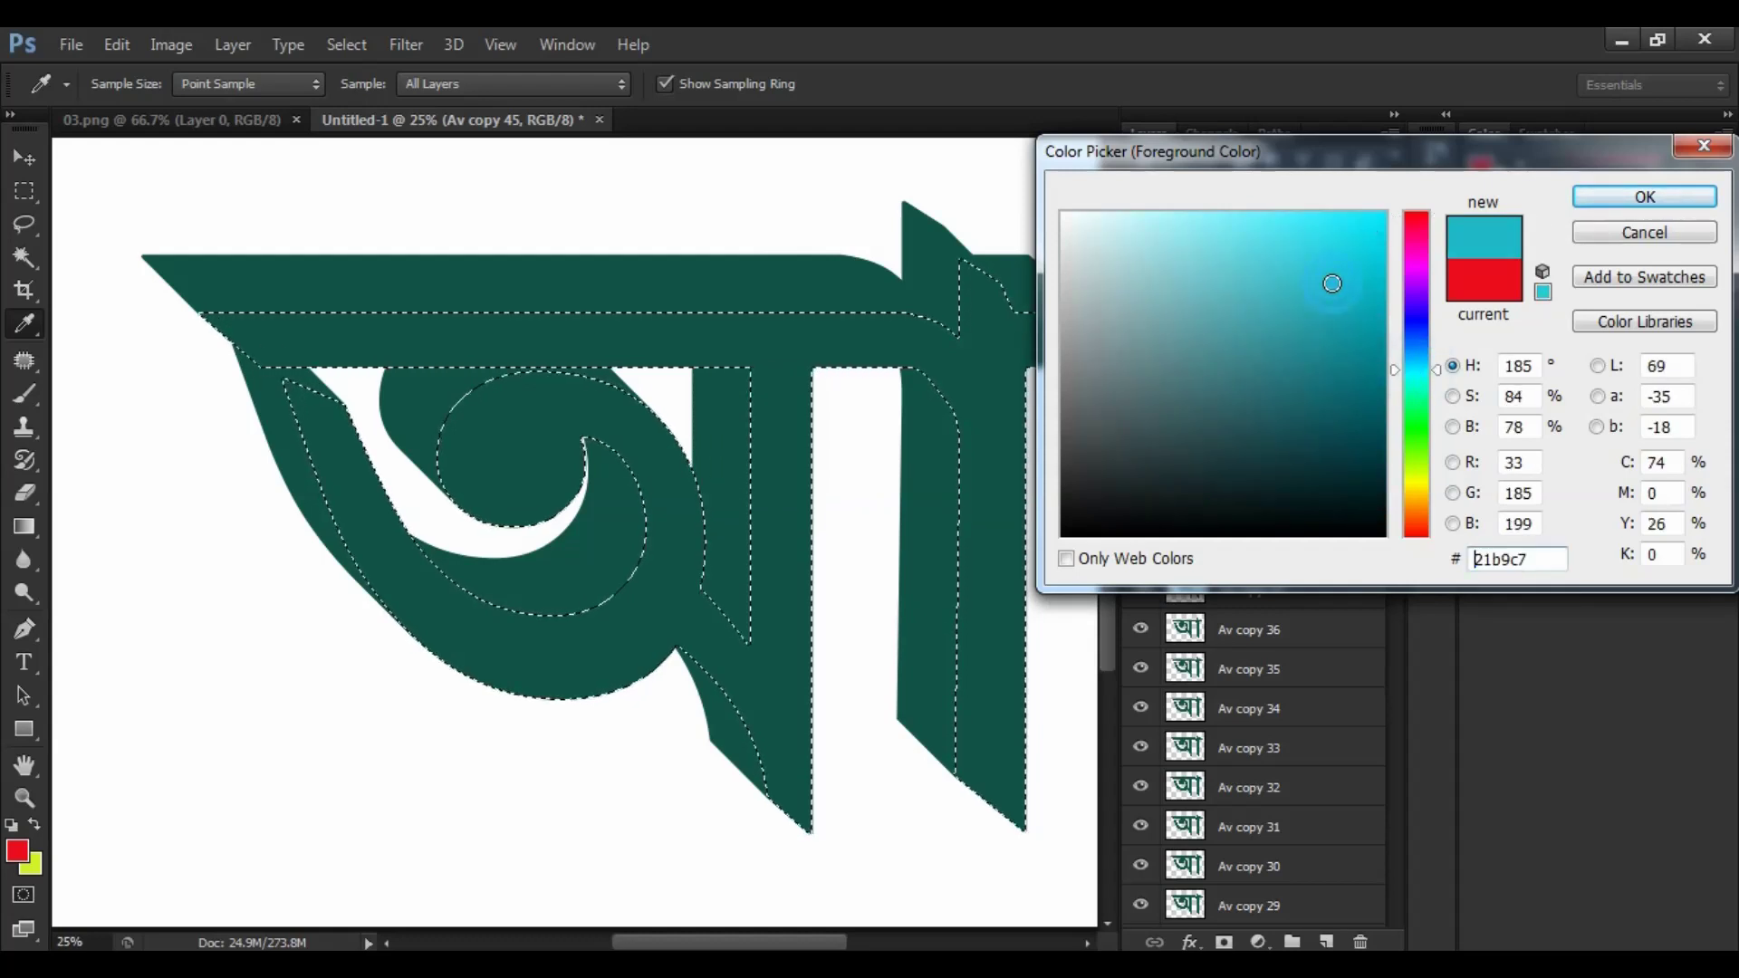
{"action": "left_click", "coordinate": [1635, 195]}
{"action": "key", "text": "v"}
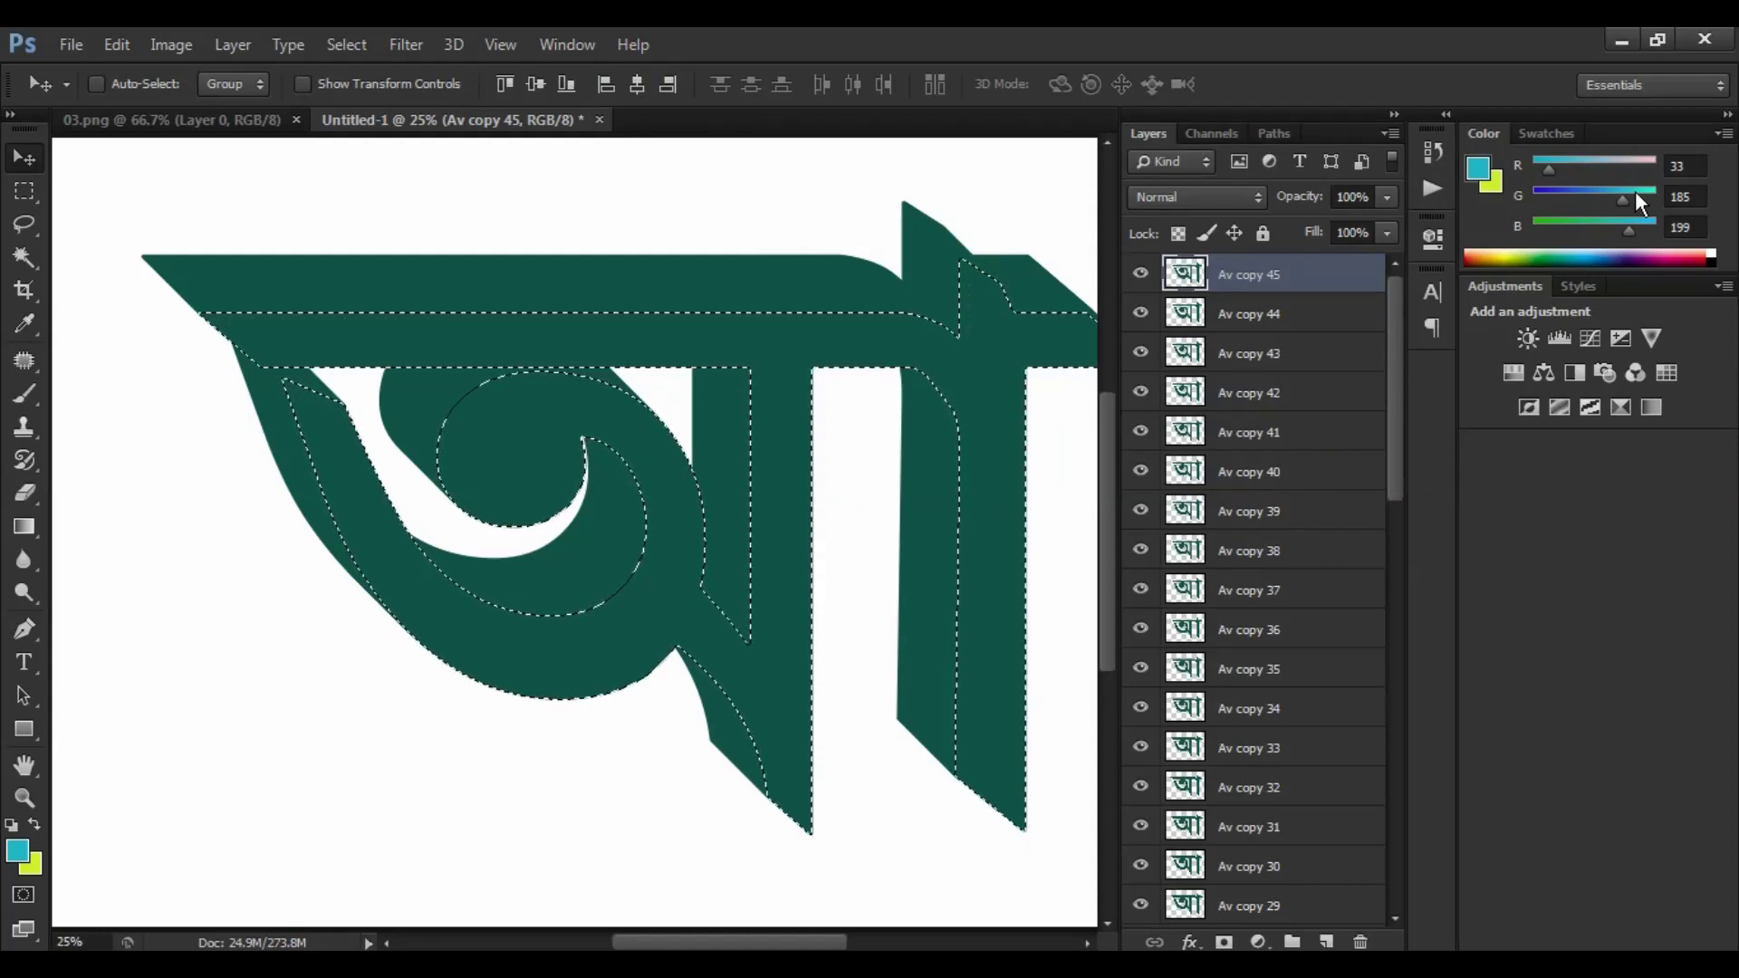
- Fill the Av copy 45 letter with teal, undoing an accidental yellow-green fill first
{"action": "key", "text": "ctrl+BackSpace"}
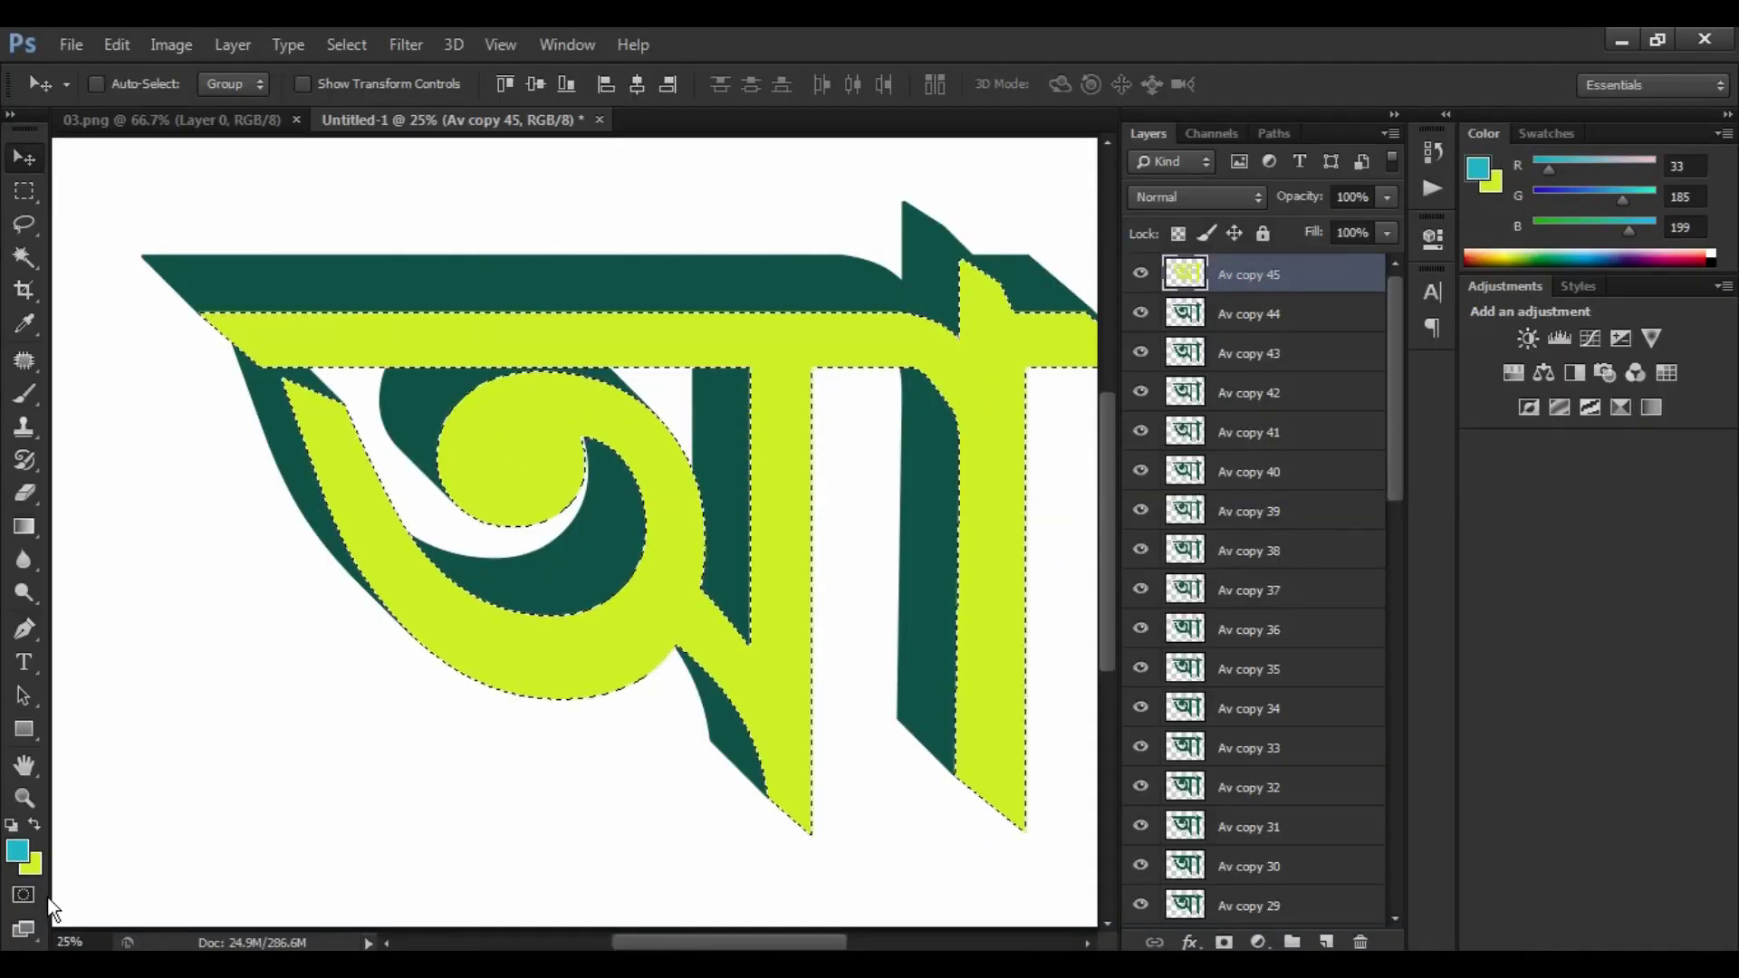
{"action": "key", "text": "ctrl+z"}
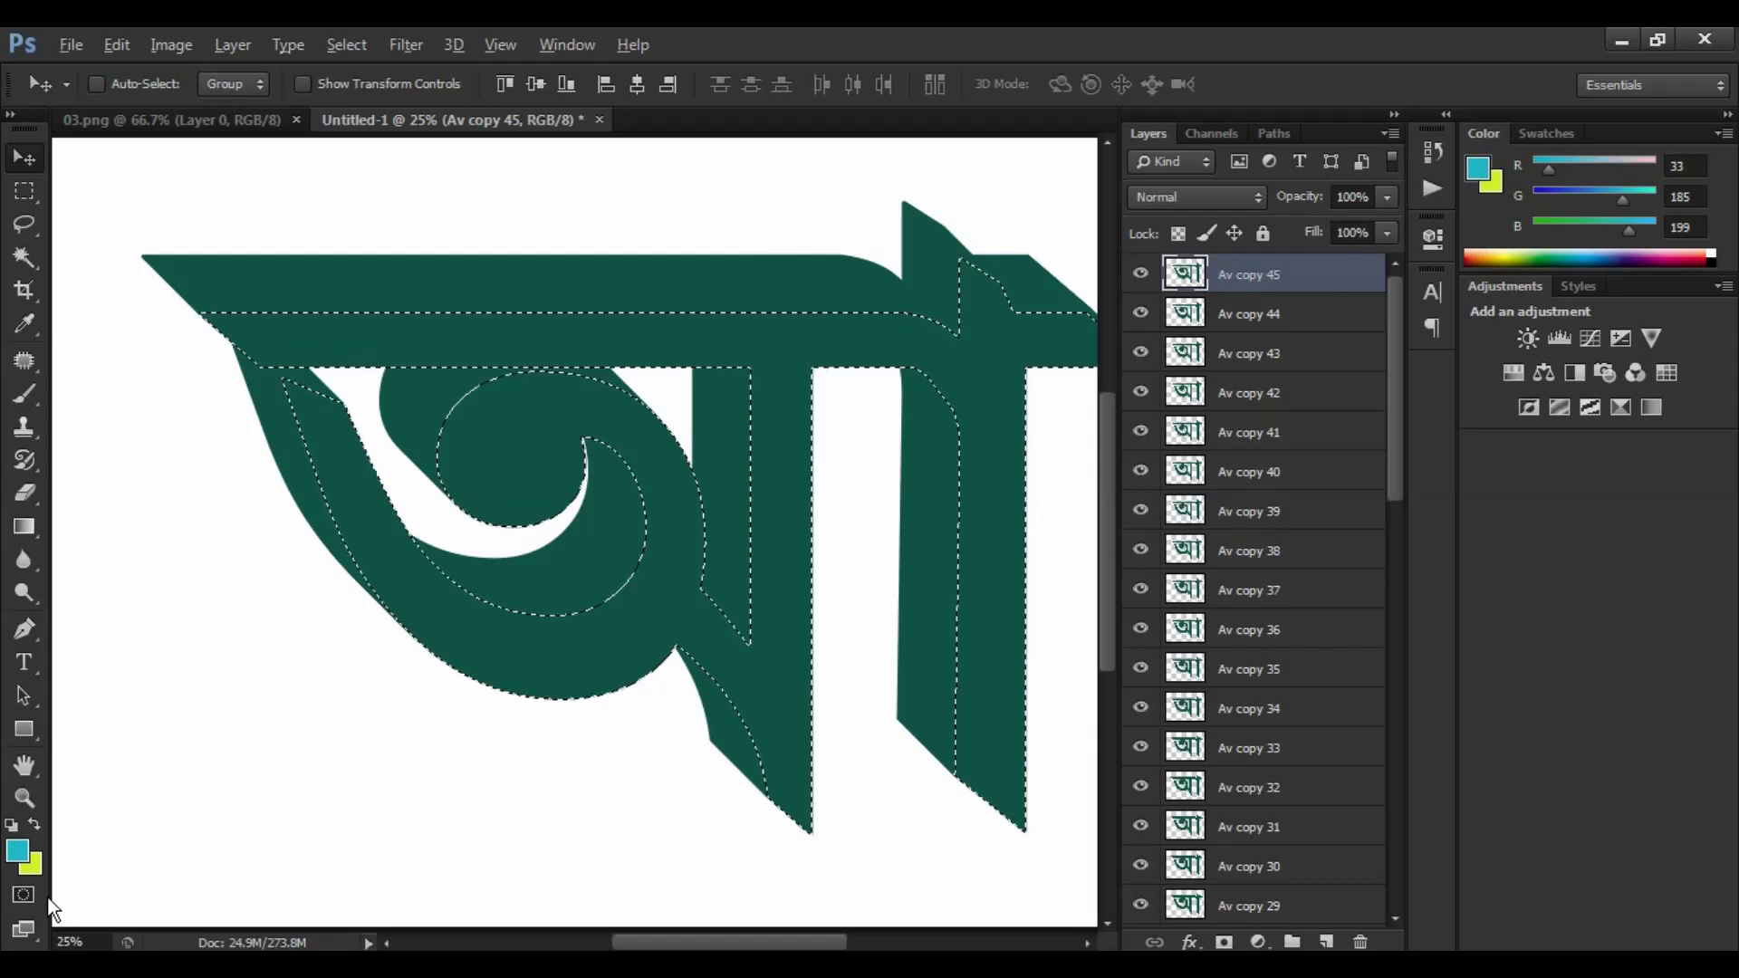
{"action": "key", "text": "alt+BackSpace"}
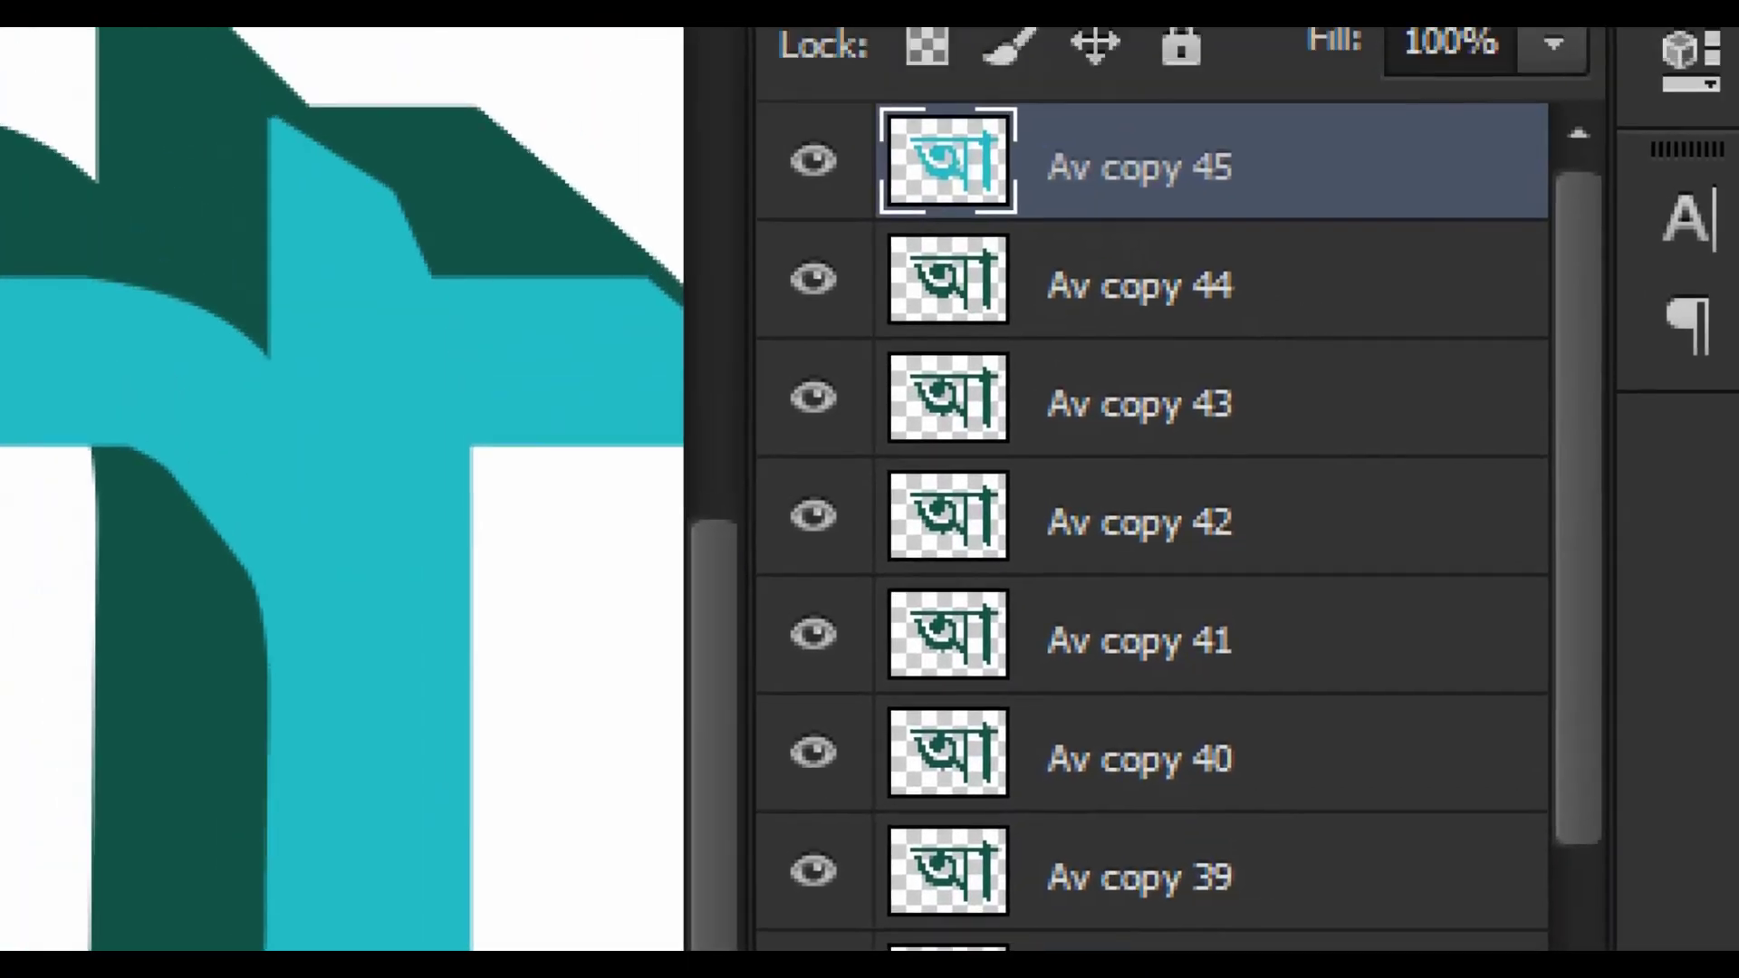
{"action": "left_click", "coordinate": [1258, 46]}
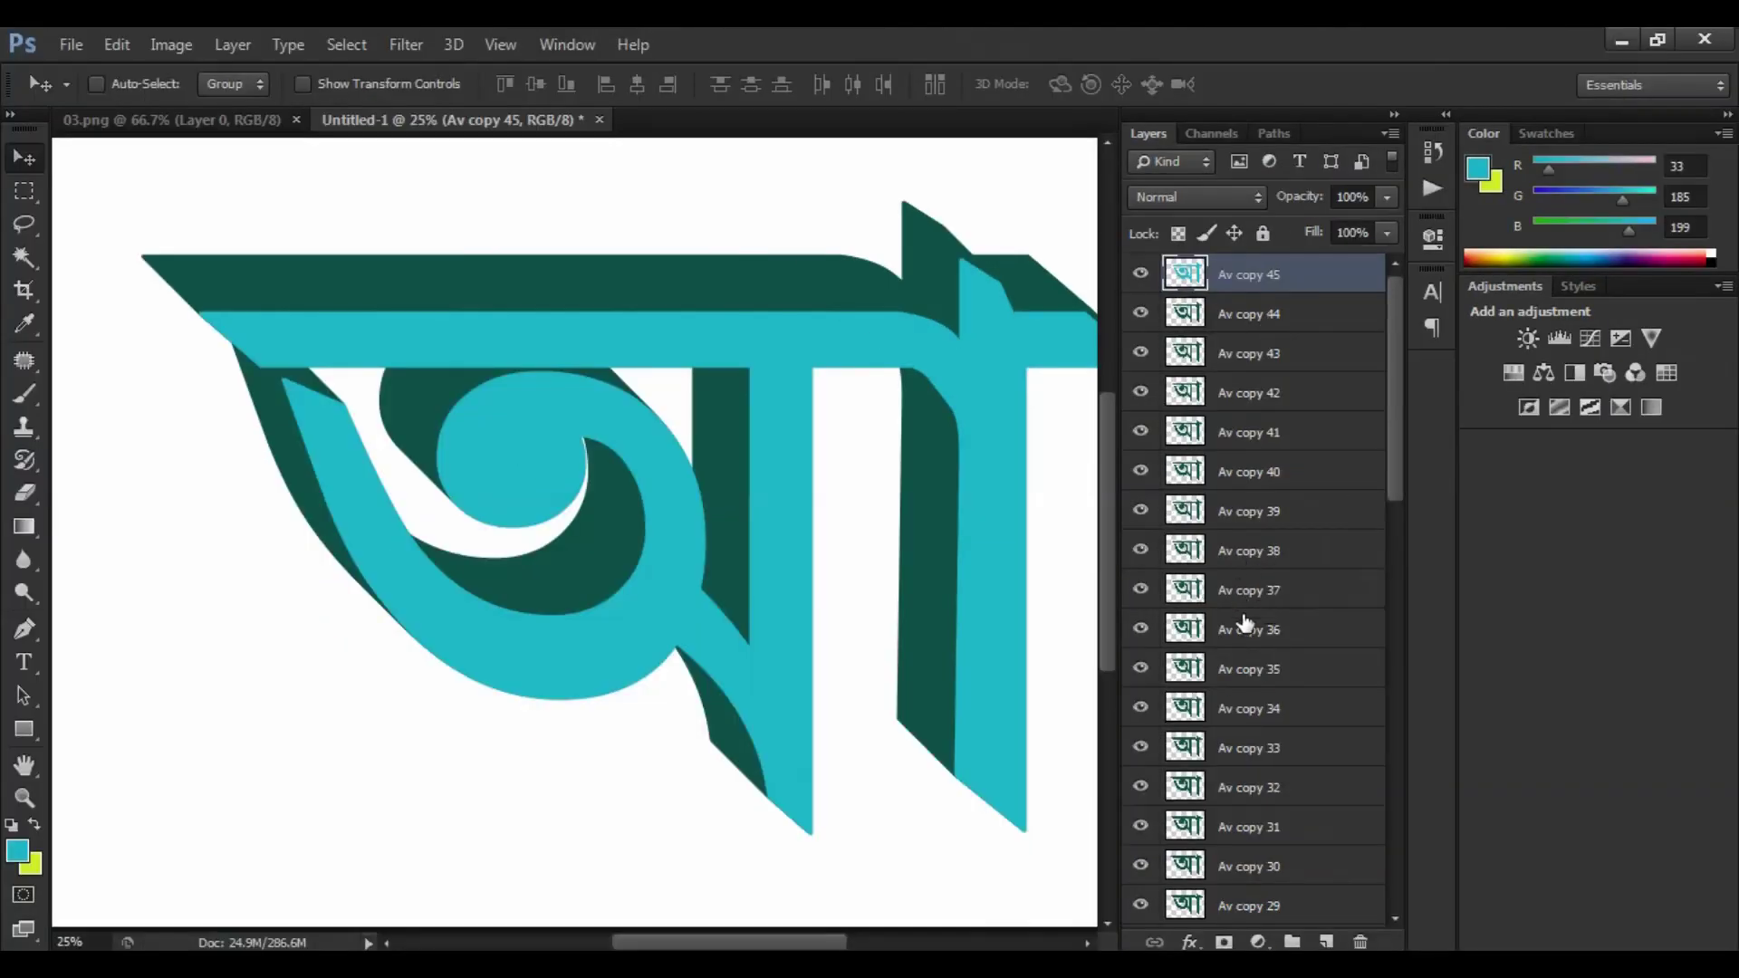
- Load the Av copy 36 letter's outline, fill it yellow-green with Ctrl+Backspace, and deselect
{"action": "left_click", "coordinate": [1222, 631]}
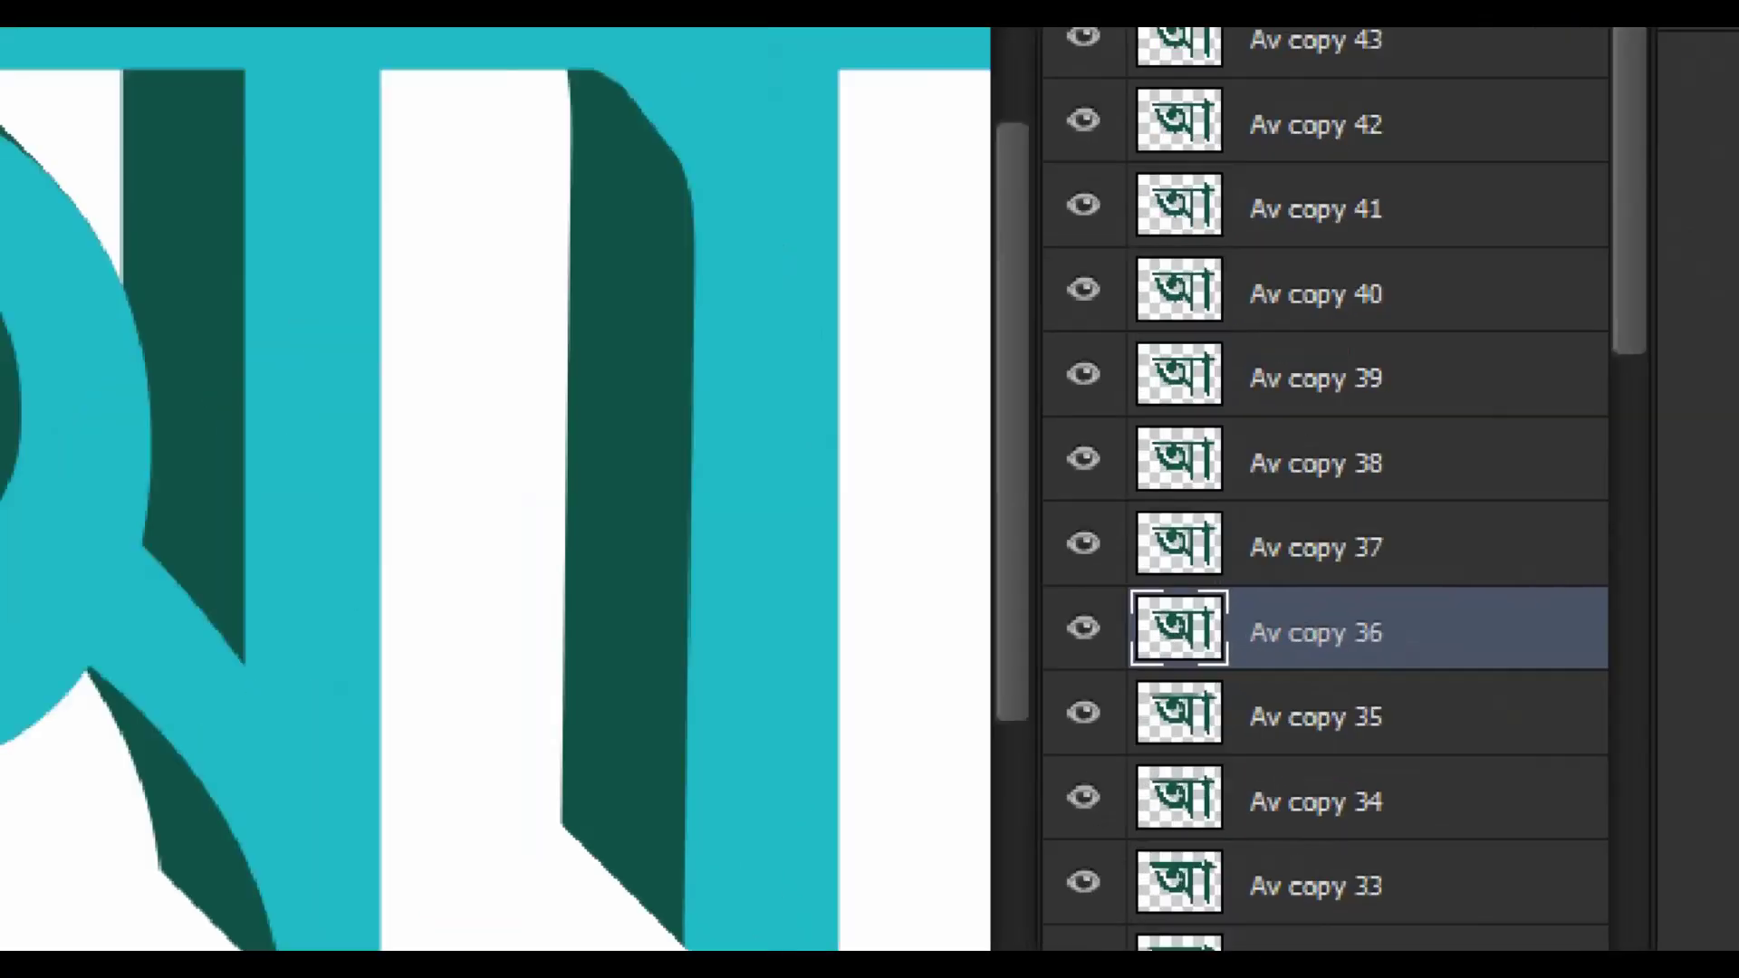
{"action": "left_click", "coordinate": [1190, 626]}
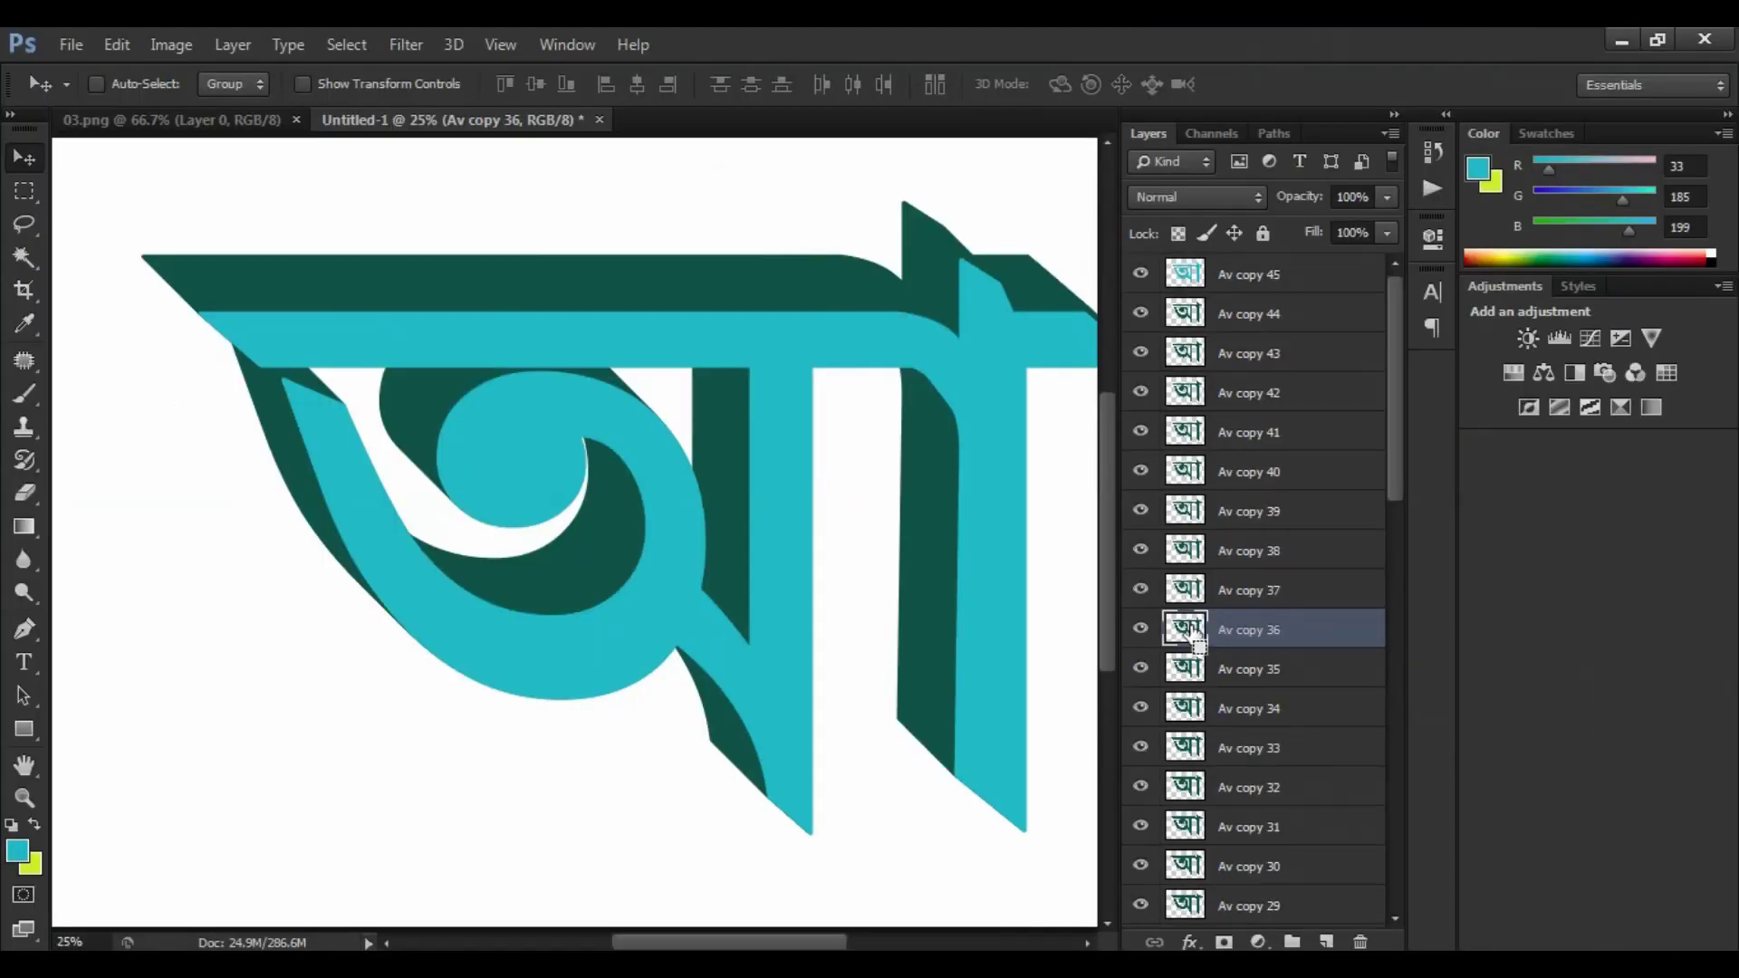
{"action": "left_click", "coordinate": [1193, 632], "text": "ctrl"}
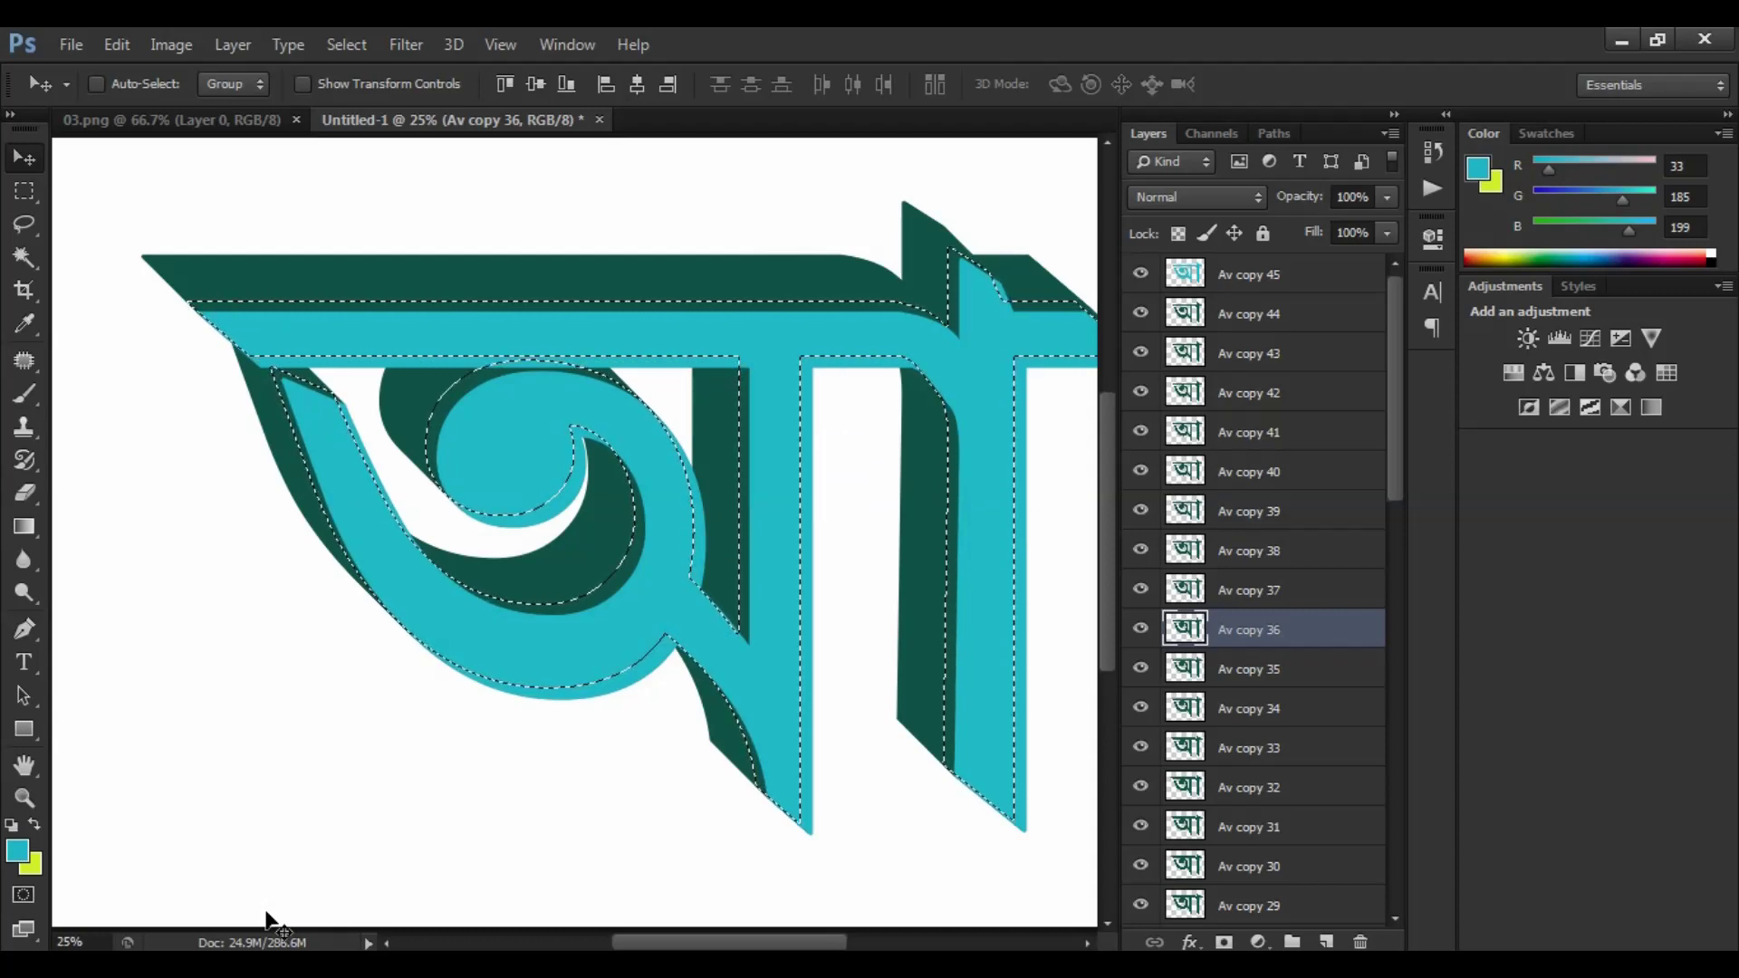
{"action": "key", "text": "ctrl+BackSpace"}
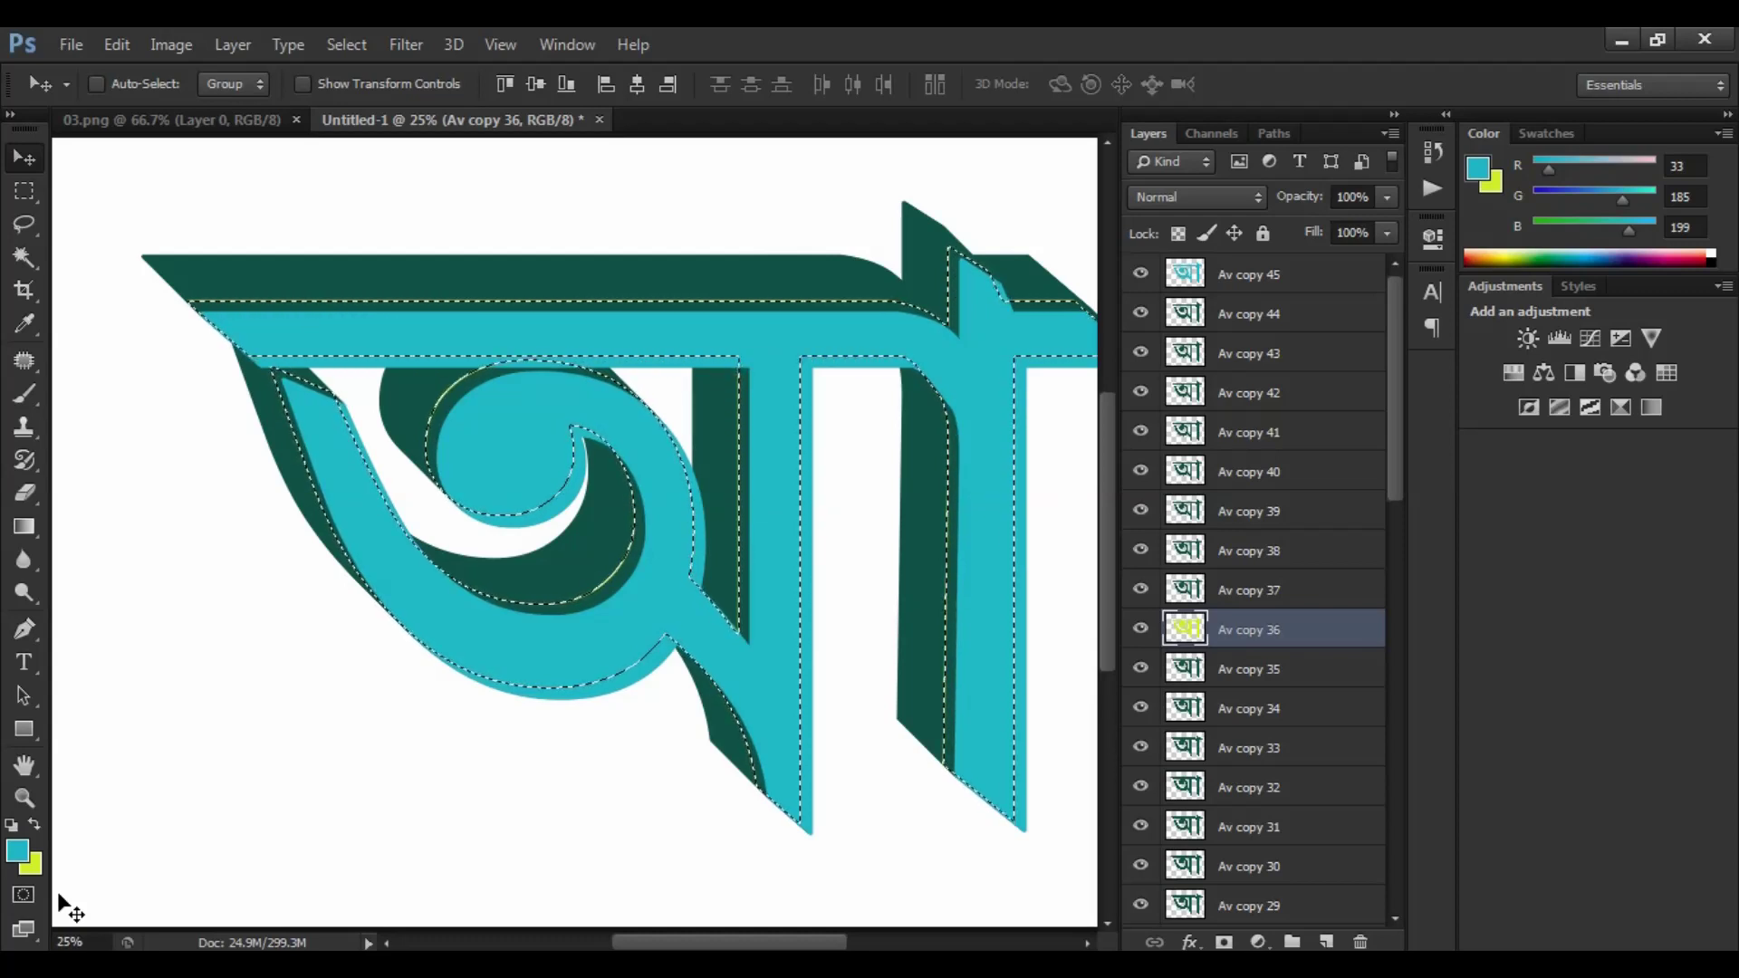
{"action": "key", "text": "ctrl+d"}
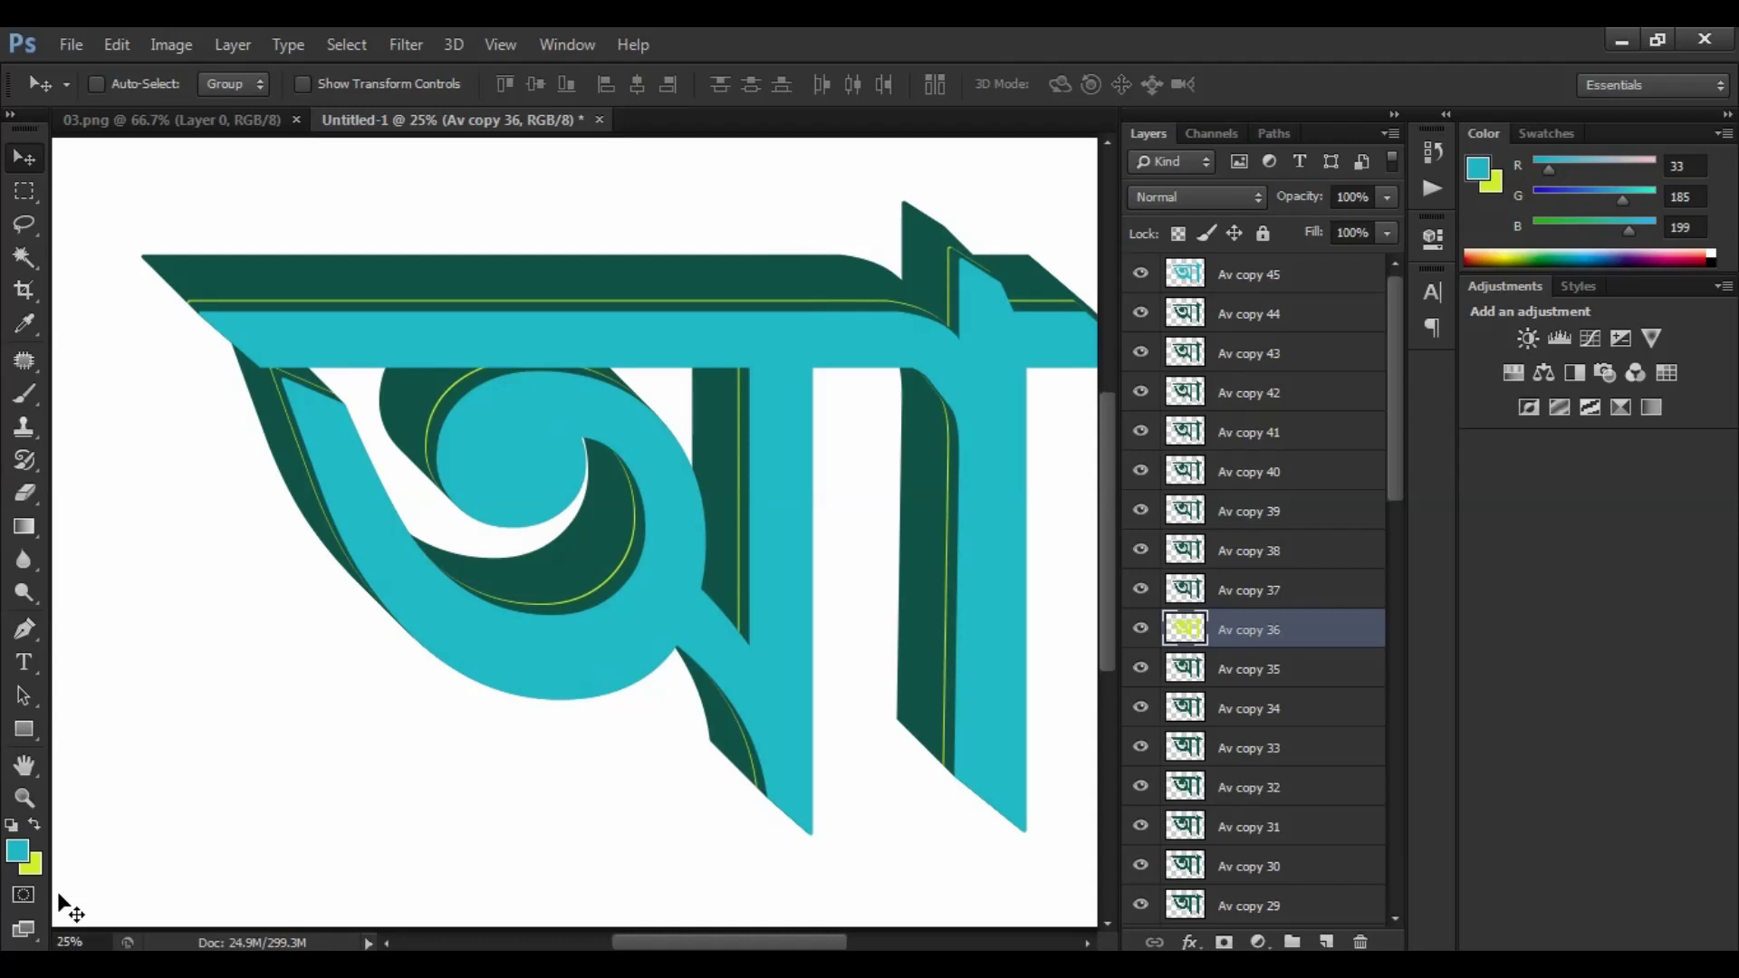
{"action": "left_click", "coordinate": [24, 895]}
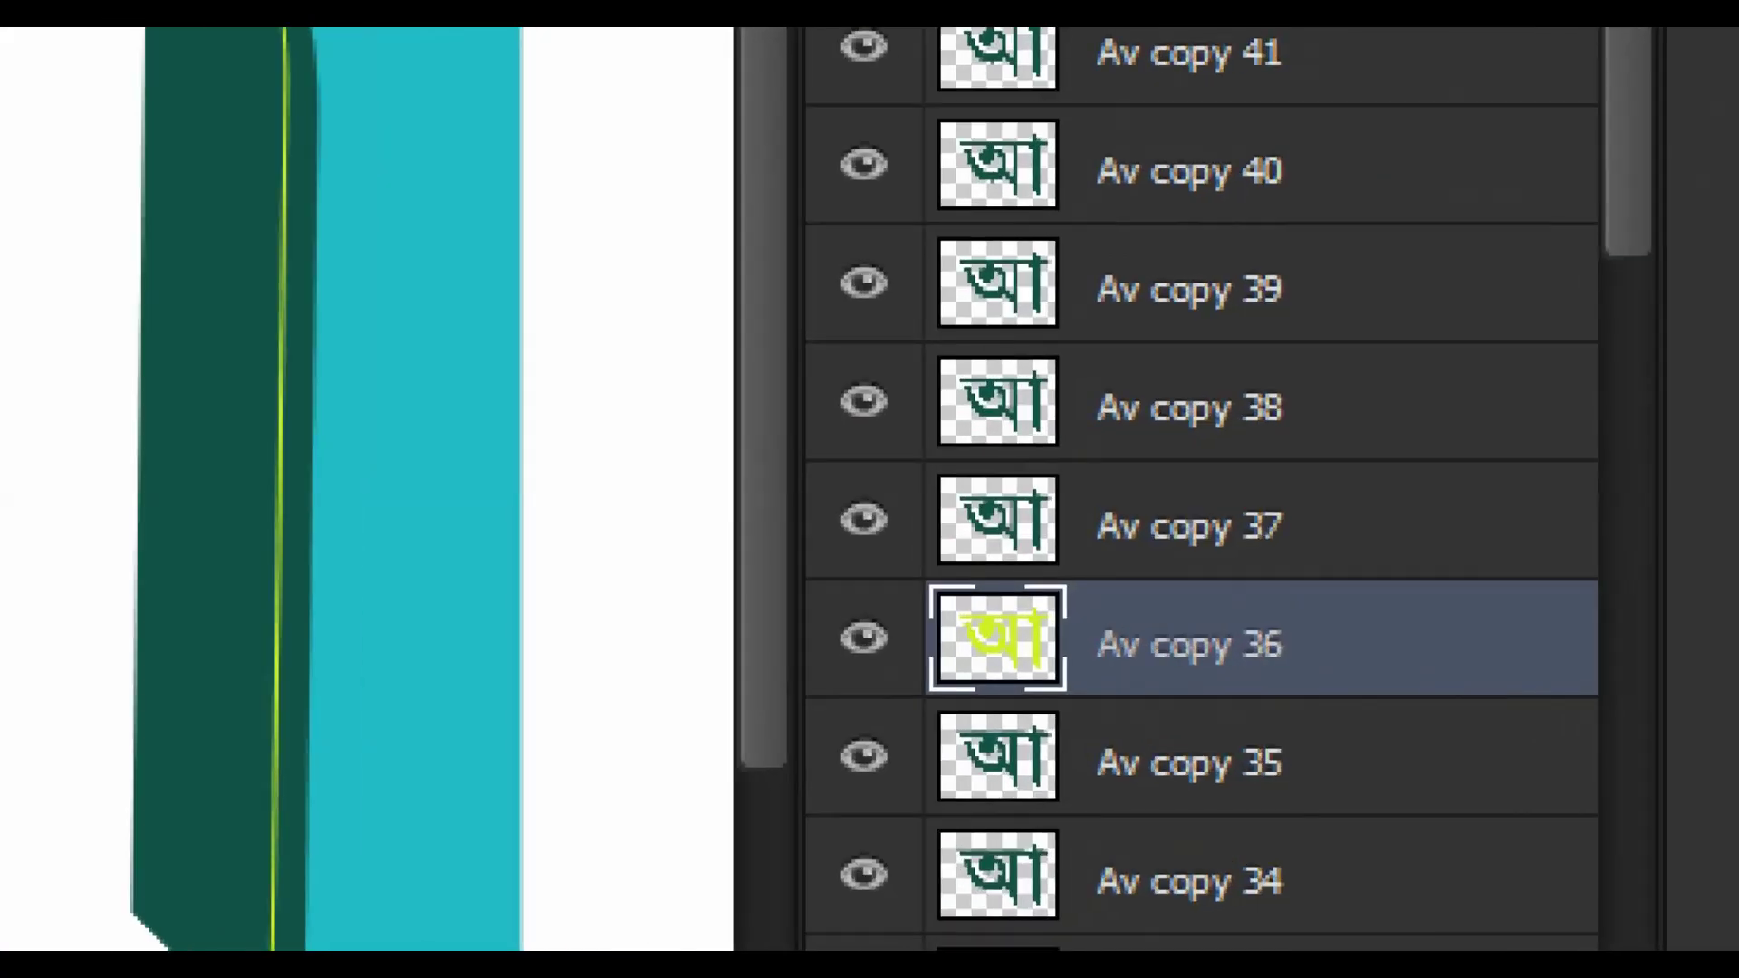
{"action": "double_click", "coordinate": [1274, 628]}
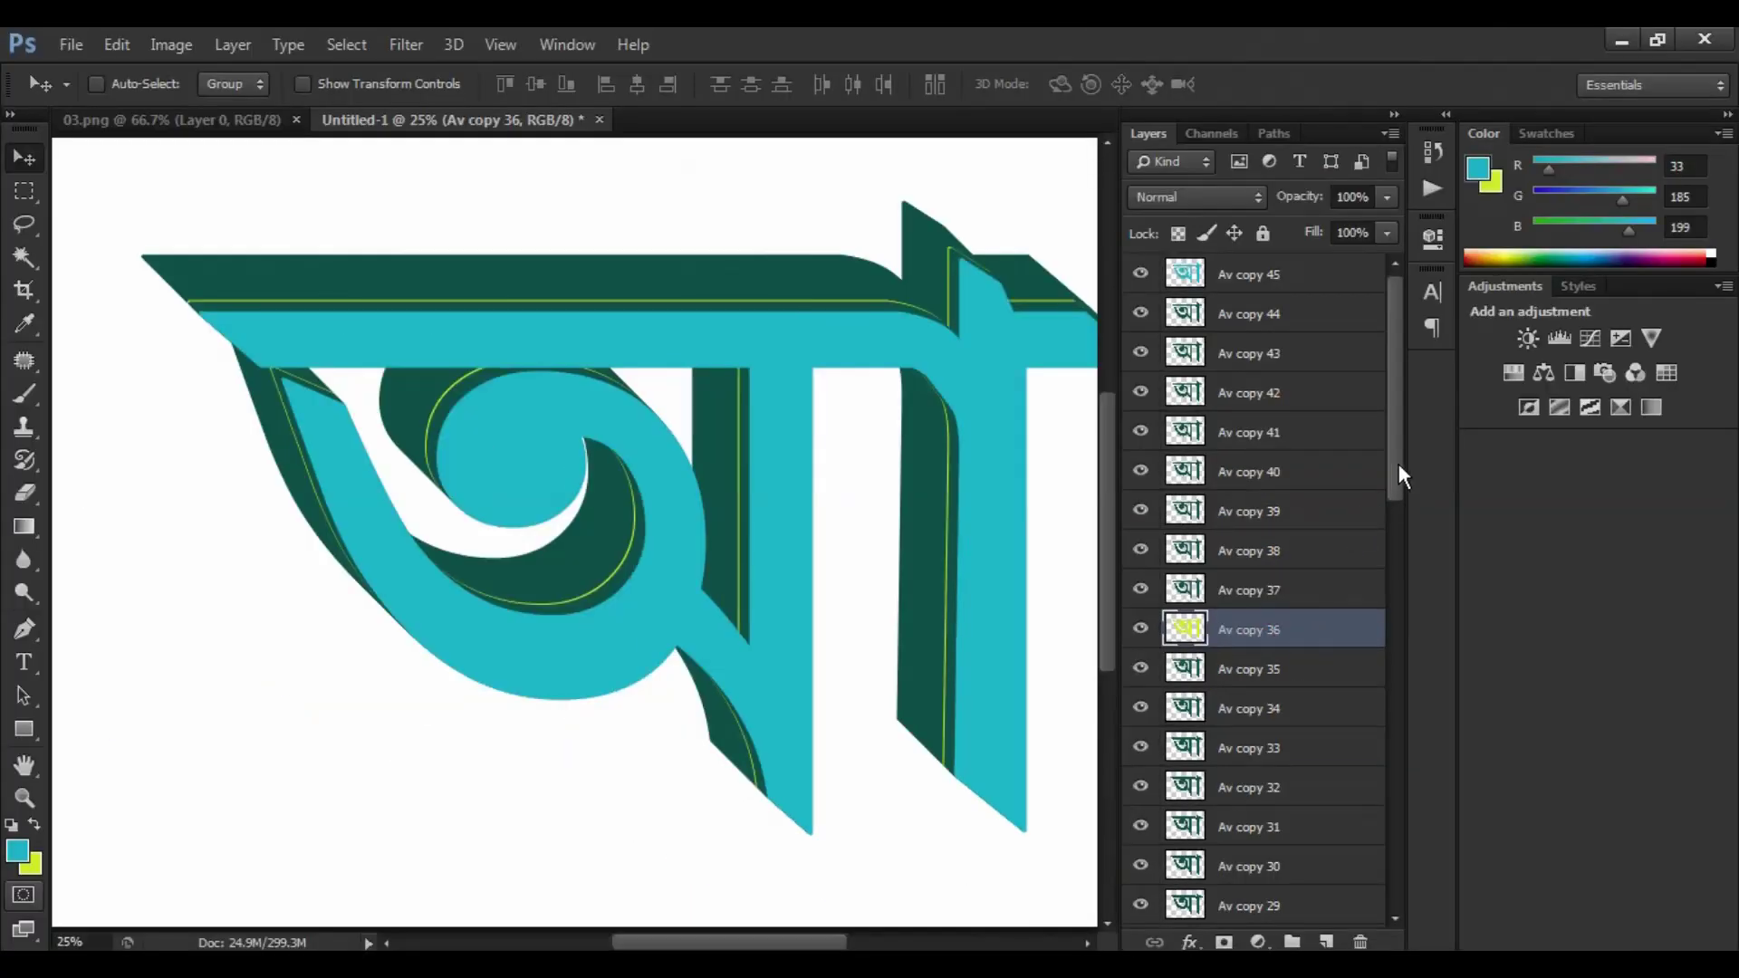
{"action": "left_click_drag", "start_coordinate": [1399, 466], "coordinate": [1408, 584]}
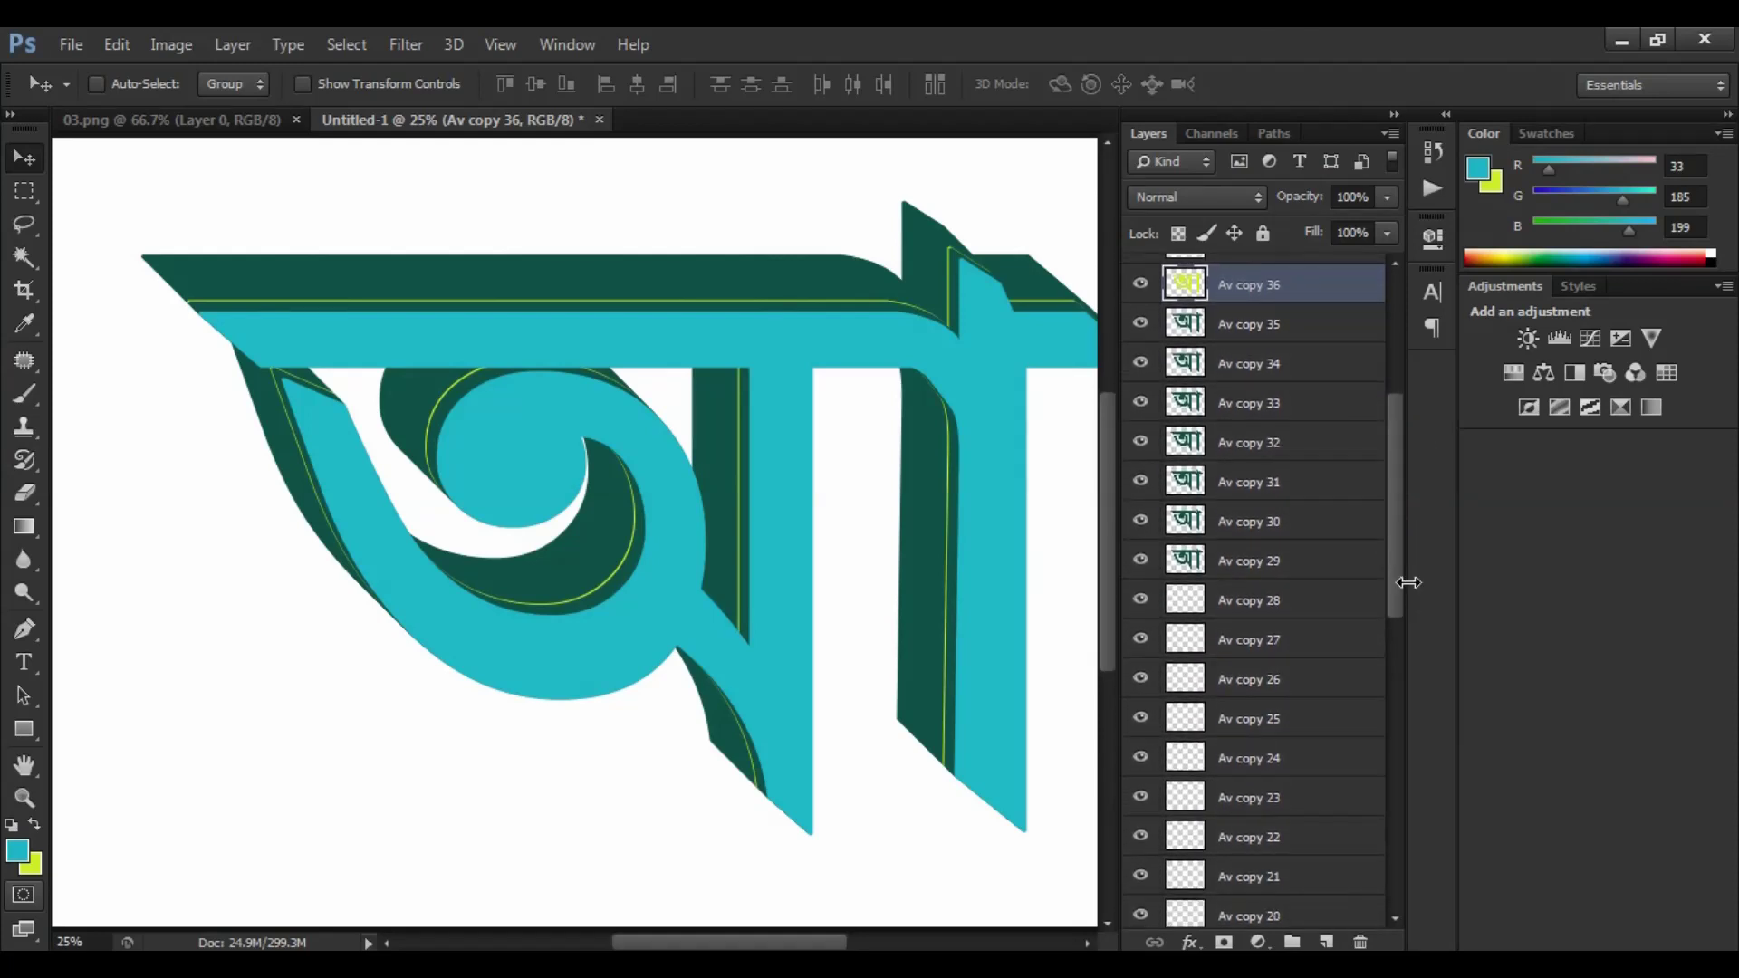
- Load the Av copy 26 letter's outline, fill it yellow-green, and deselect
{"action": "left_click", "coordinate": [1193, 684]}
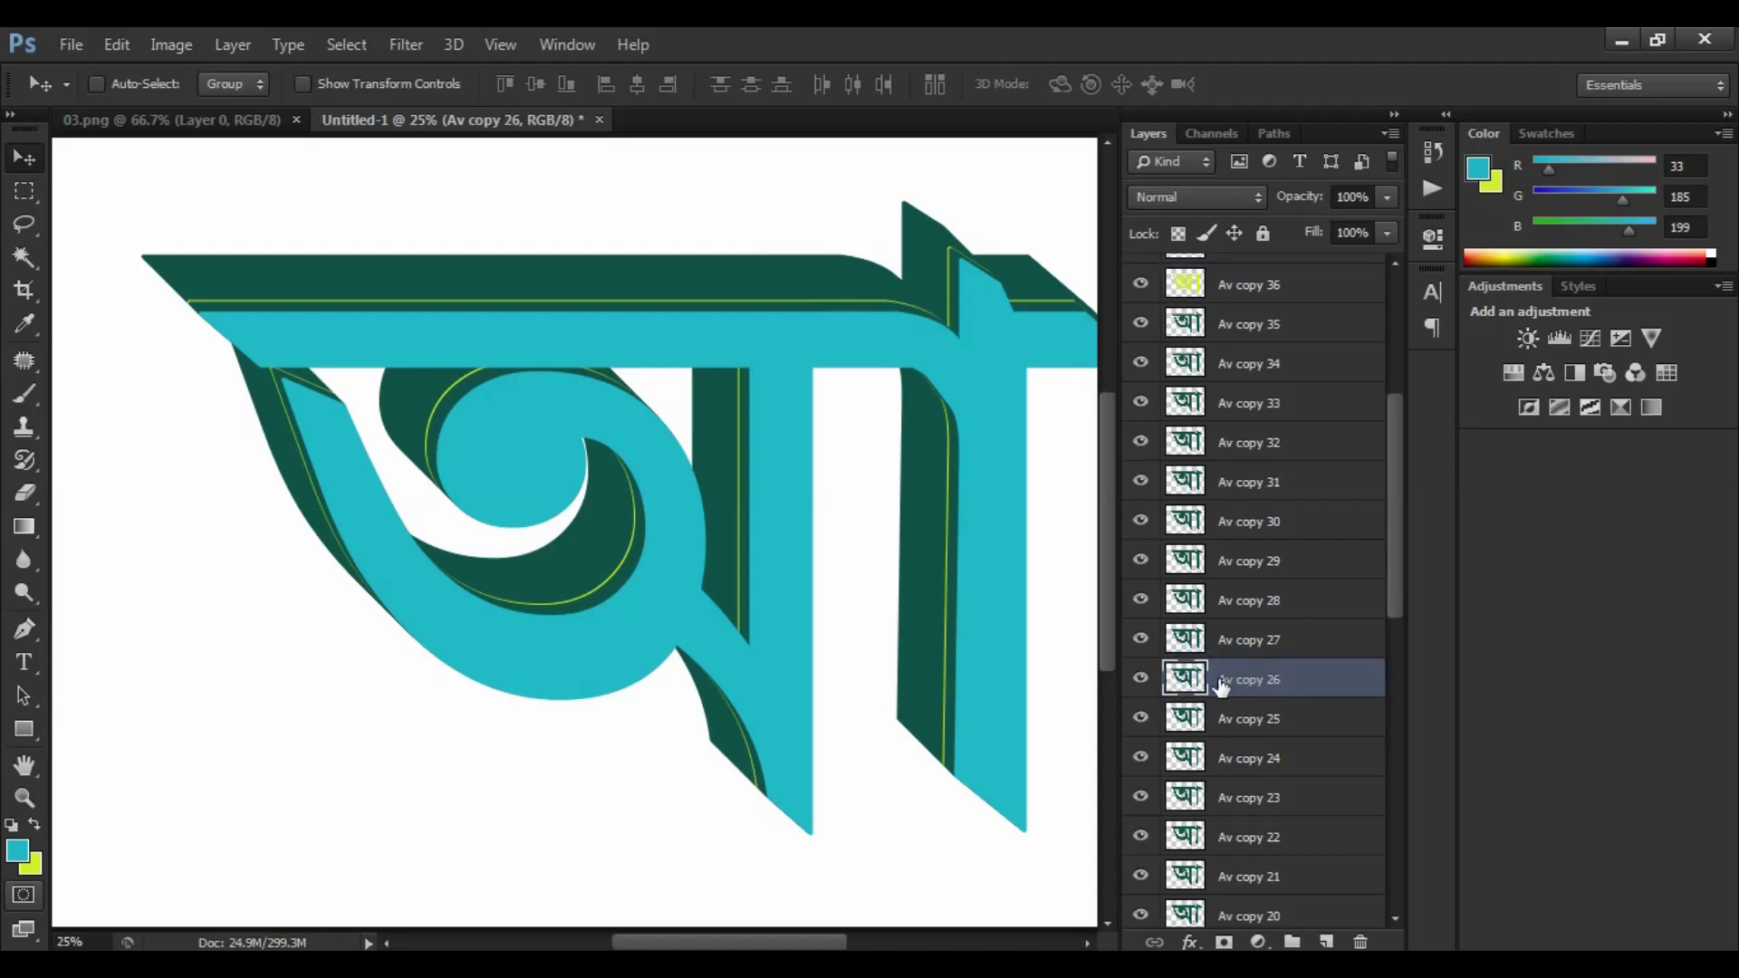
{"action": "left_click_drag", "start_coordinate": [1219, 685], "coordinate": [1184, 683]}
{"action": "left_click", "coordinate": [1186, 687], "text": "ctrl"}
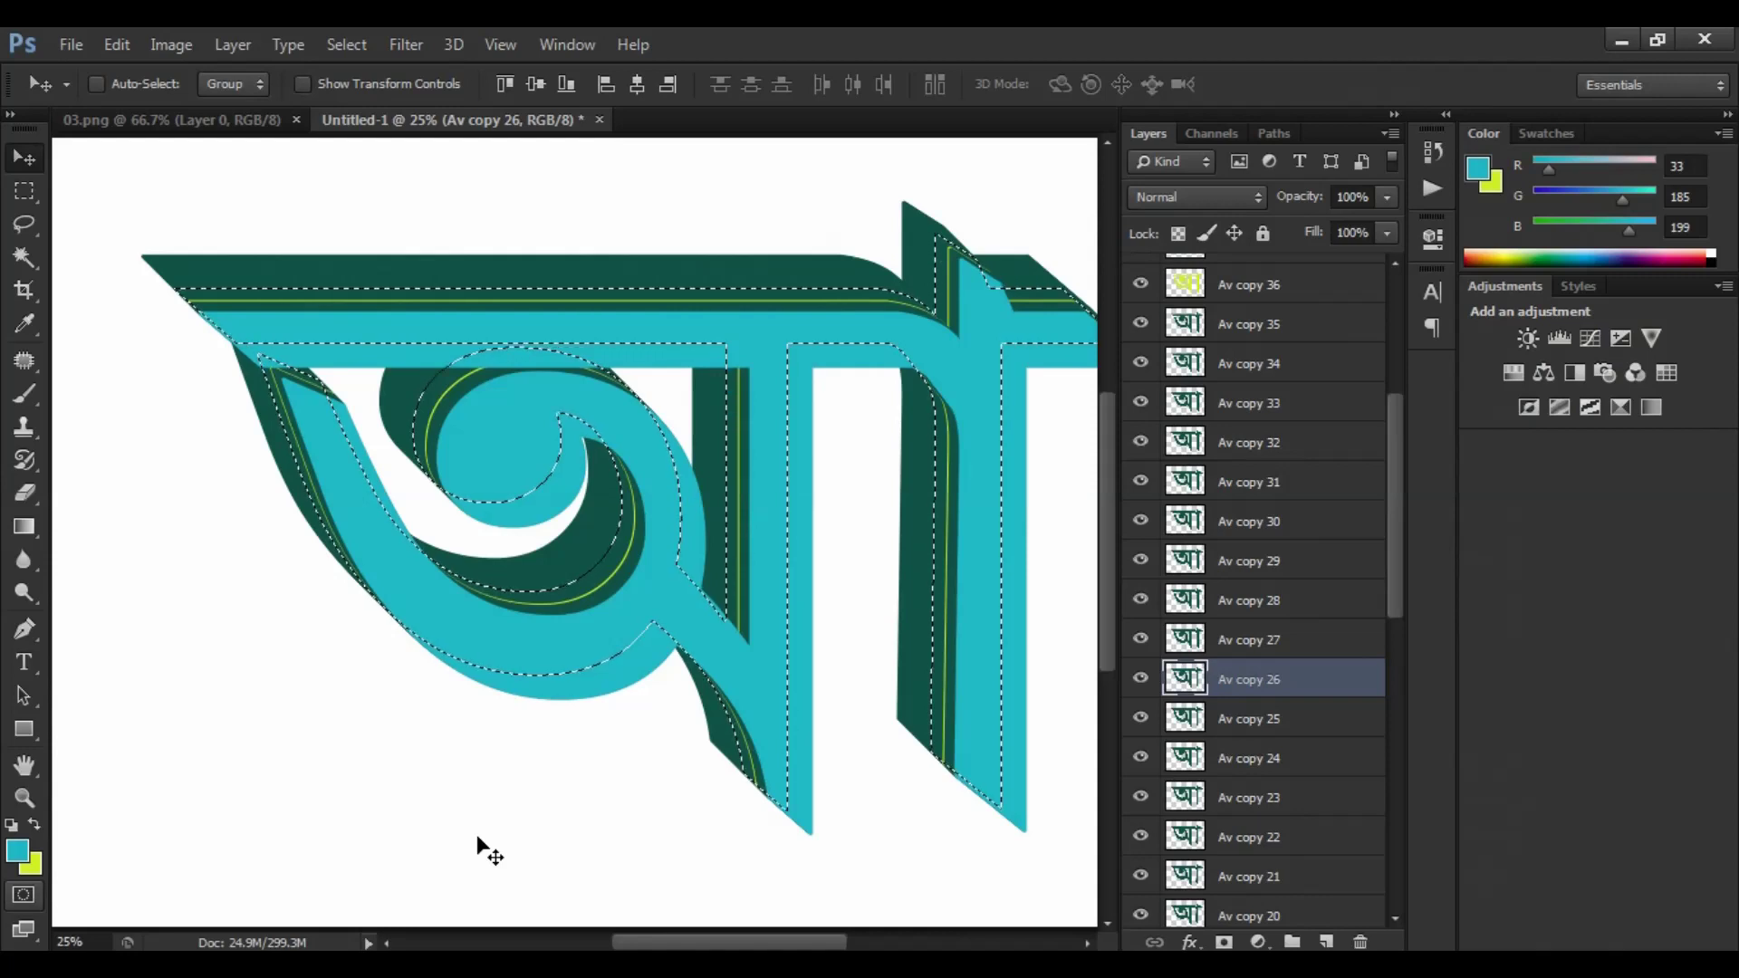
{"action": "key", "text": "ctrl+BackSpace"}
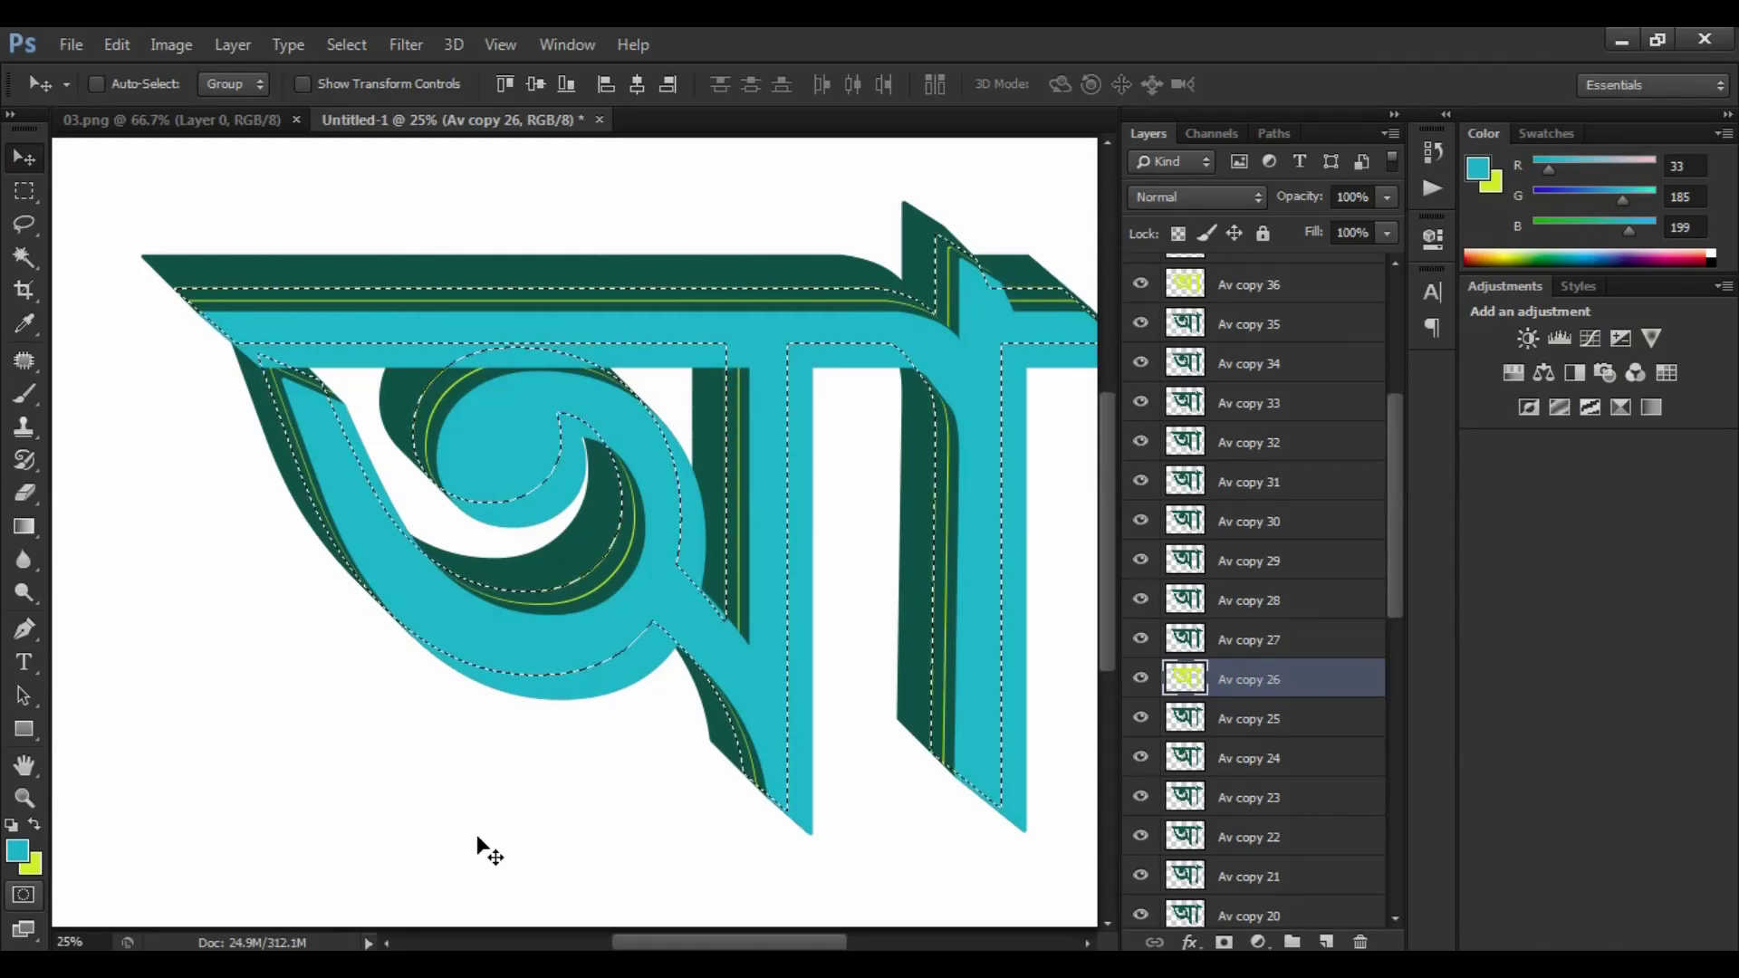
{"action": "key", "text": "ctrl+d"}
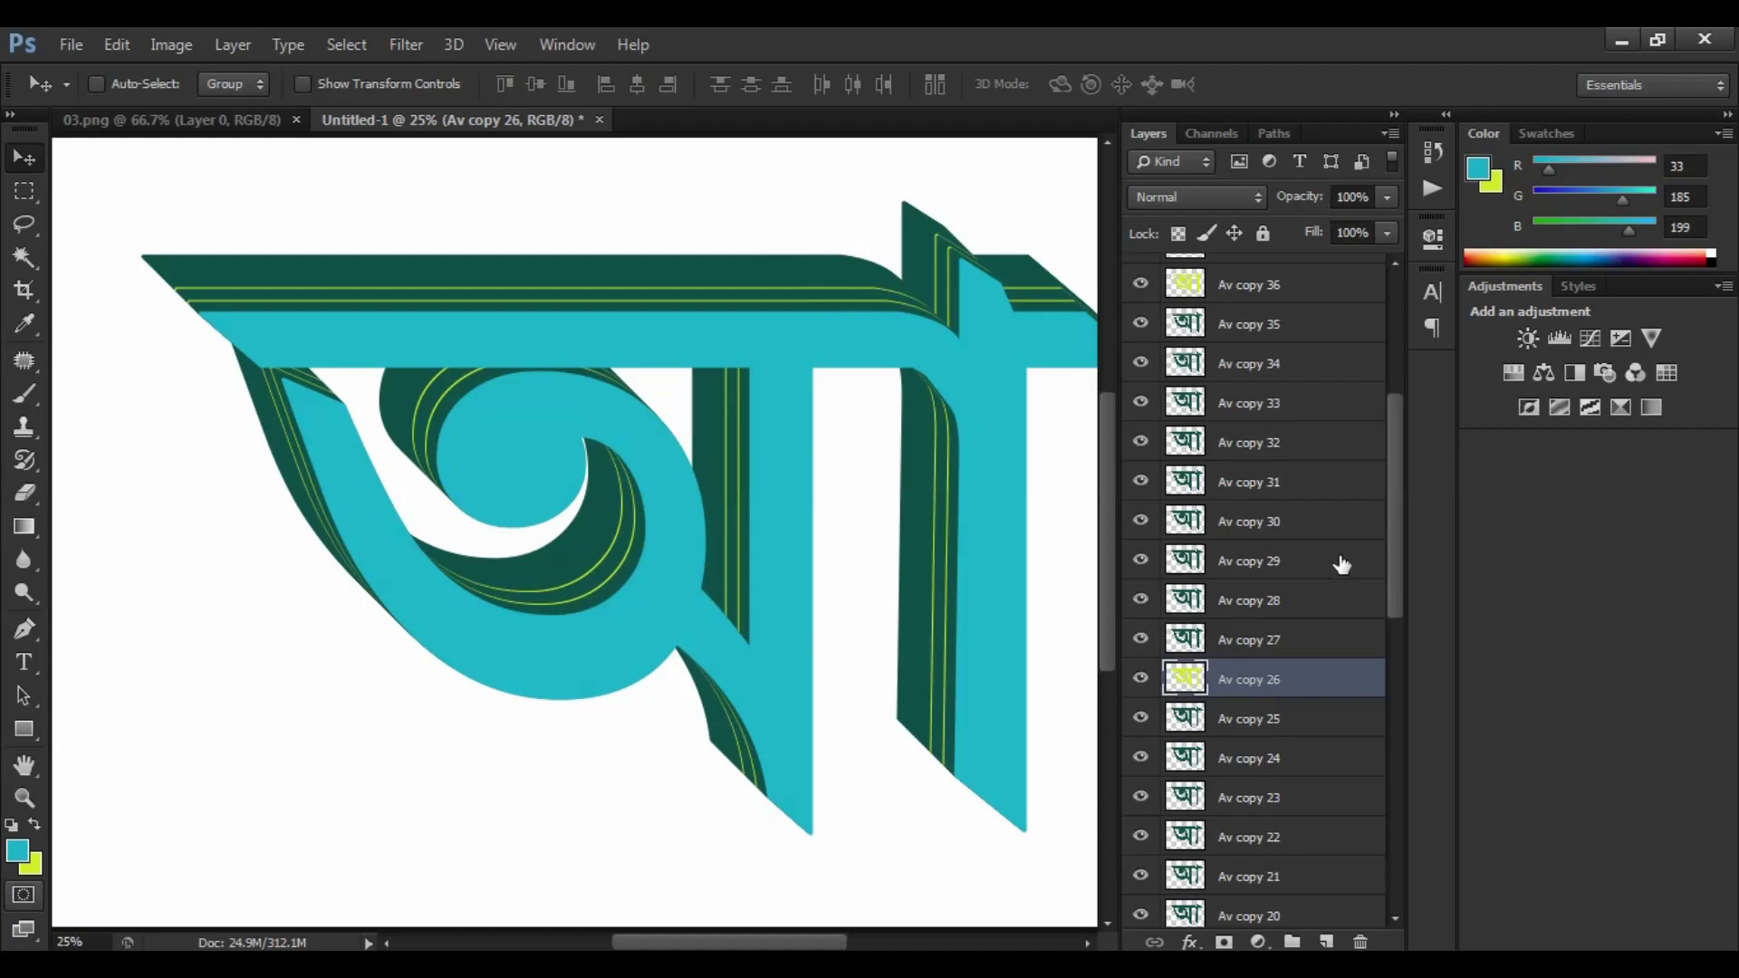
{"action": "left_click_drag", "start_coordinate": [1393, 514], "coordinate": [1406, 634]}
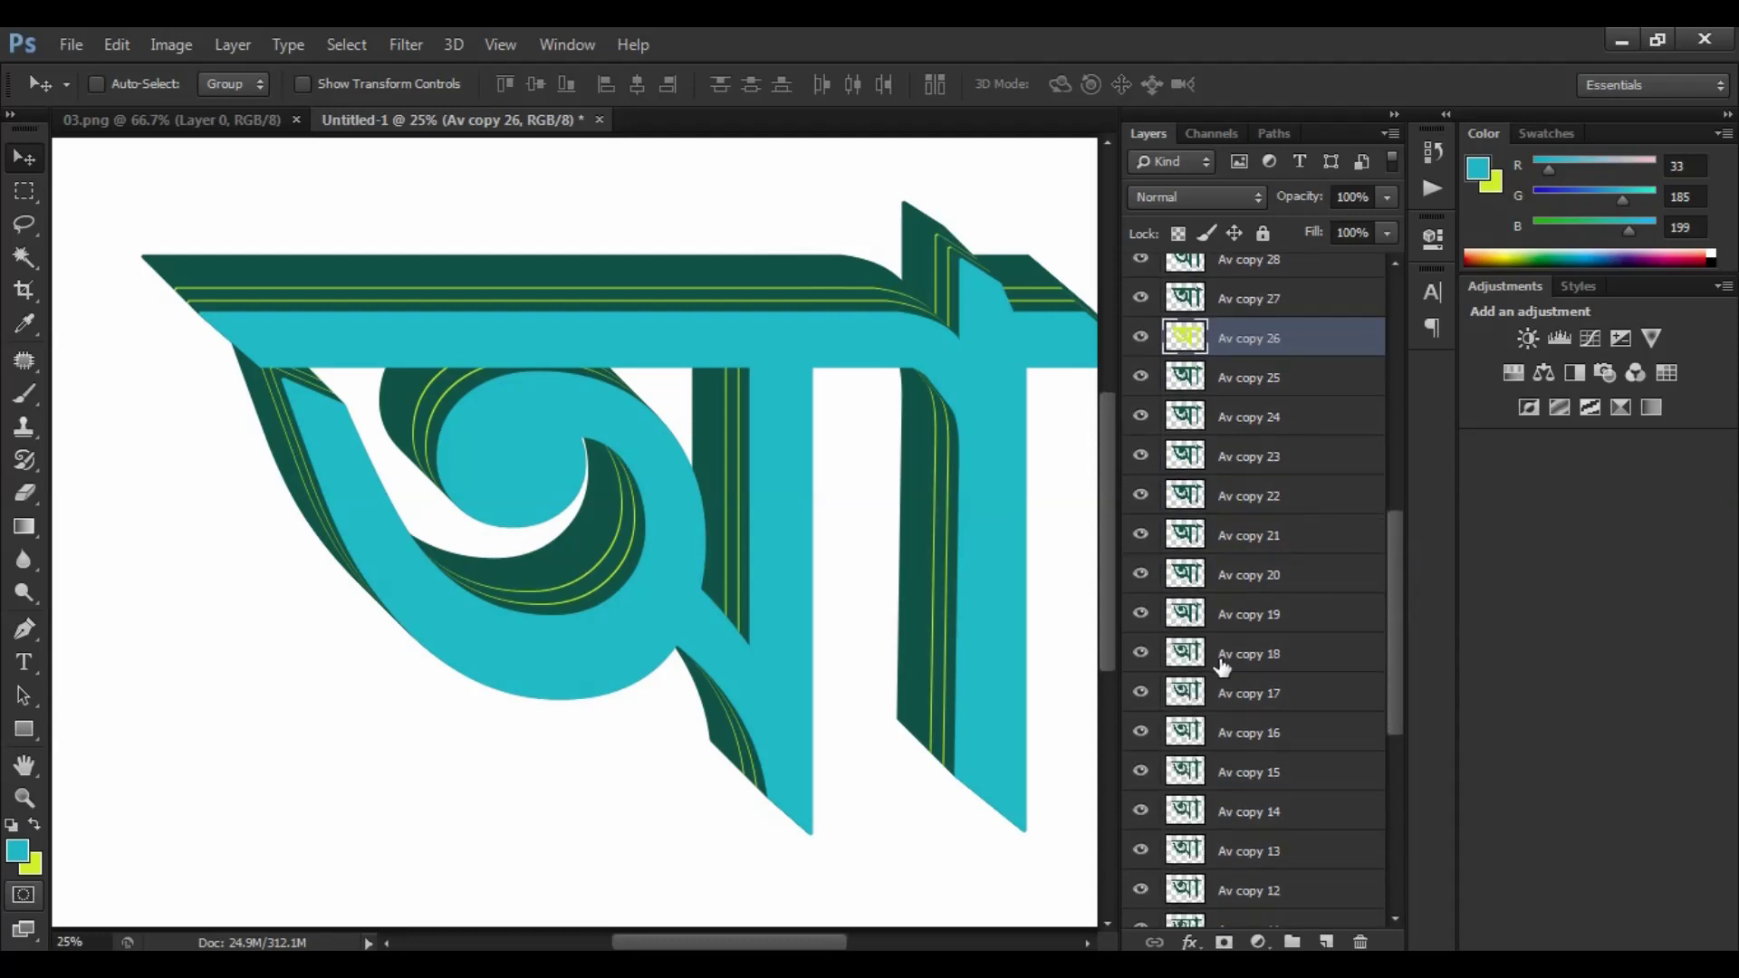
- Fill the Av copy 17 and Av copy 6 letters yellow-green, deselect, and zoom out
{"action": "left_click", "coordinate": [1194, 697]}
{"action": "left_click", "coordinate": [1194, 698], "text": "ctrl"}
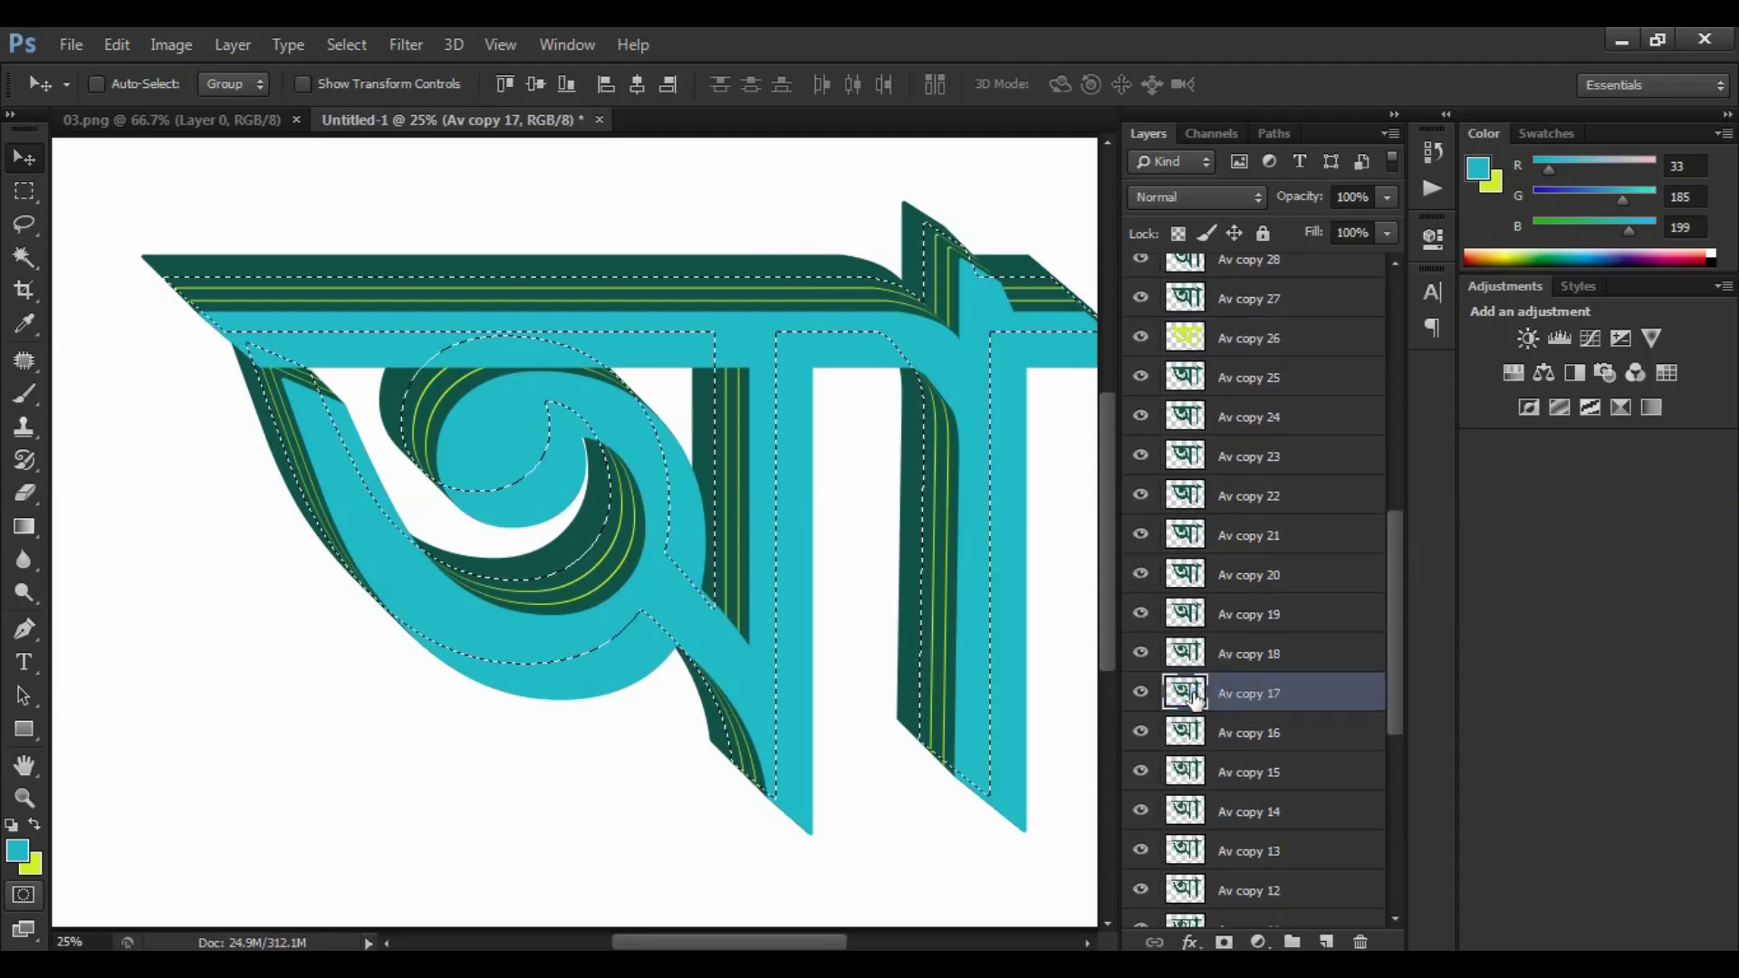
{"action": "key", "text": "ctrl+BackSpace"}
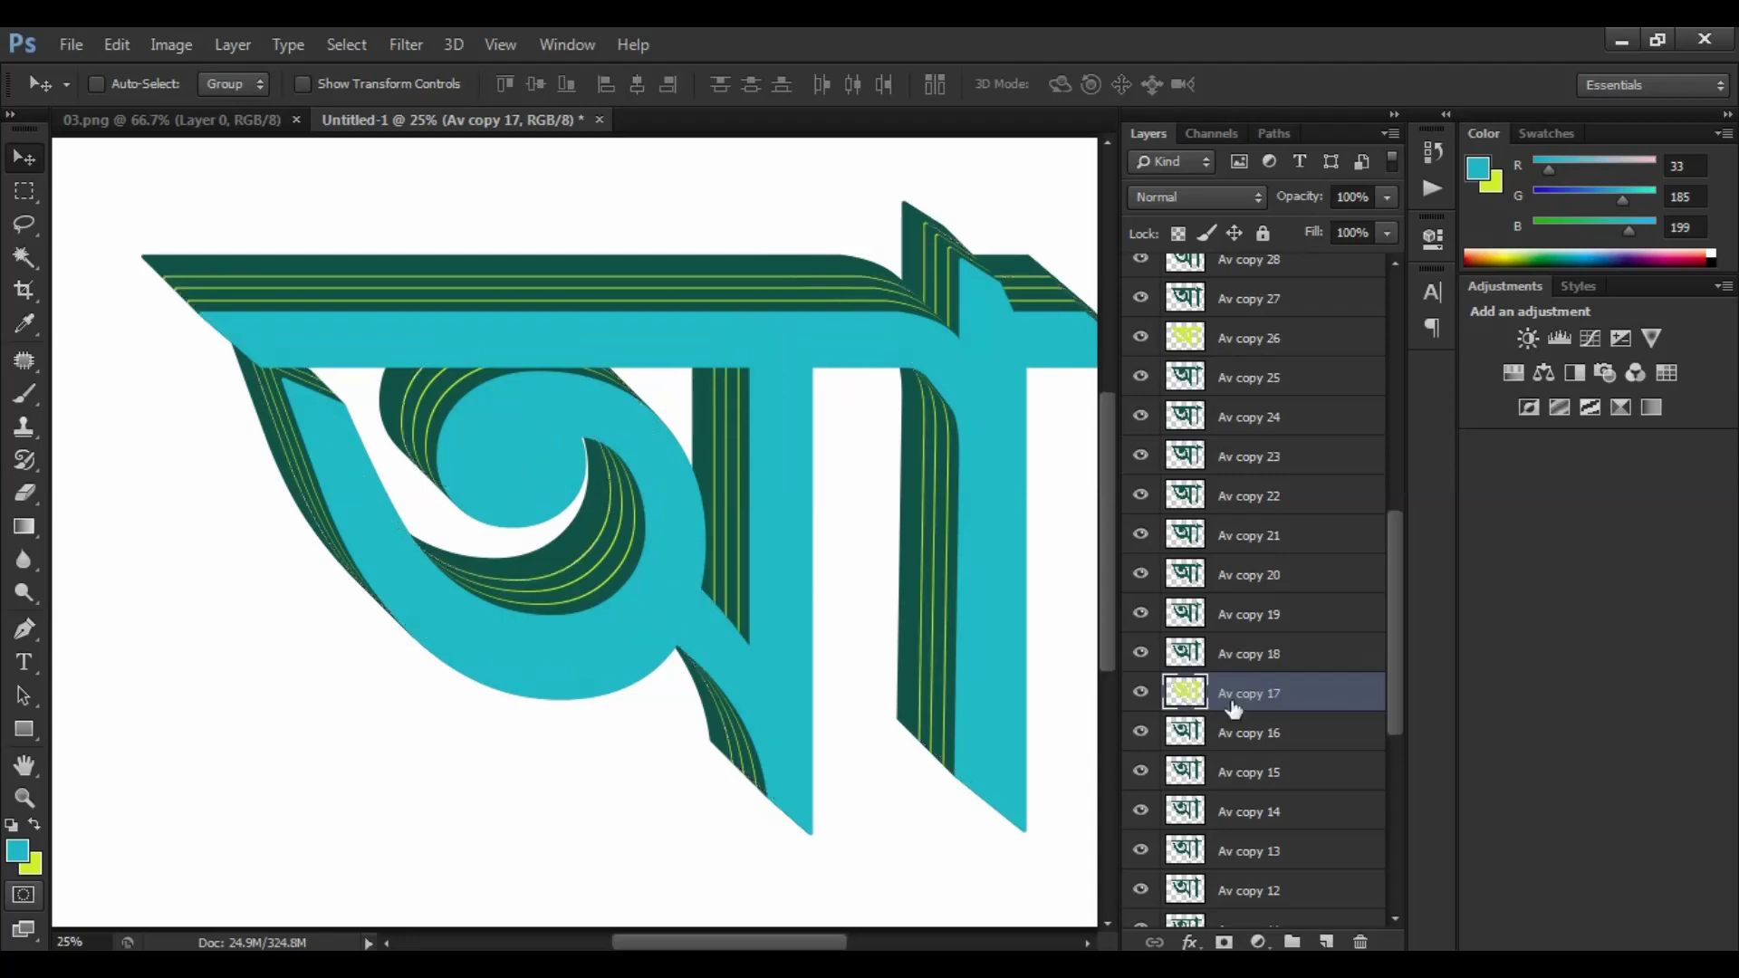
{"action": "scroll", "coordinate": [1204, 715], "scroll_direction": "down", "scroll_amount": 5}
{"action": "left_click", "coordinate": [1193, 778]}
{"action": "left_click", "coordinate": [1194, 779], "text": "ctrl"}
{"action": "key", "text": "ctrl+BackSpace"}
{"action": "key", "text": "ctrl+d"}
{"action": "scroll", "coordinate": [1204, 779], "scroll_direction": "down", "scroll_amount": 1}
{"action": "key", "text": "ctrl+plus"}
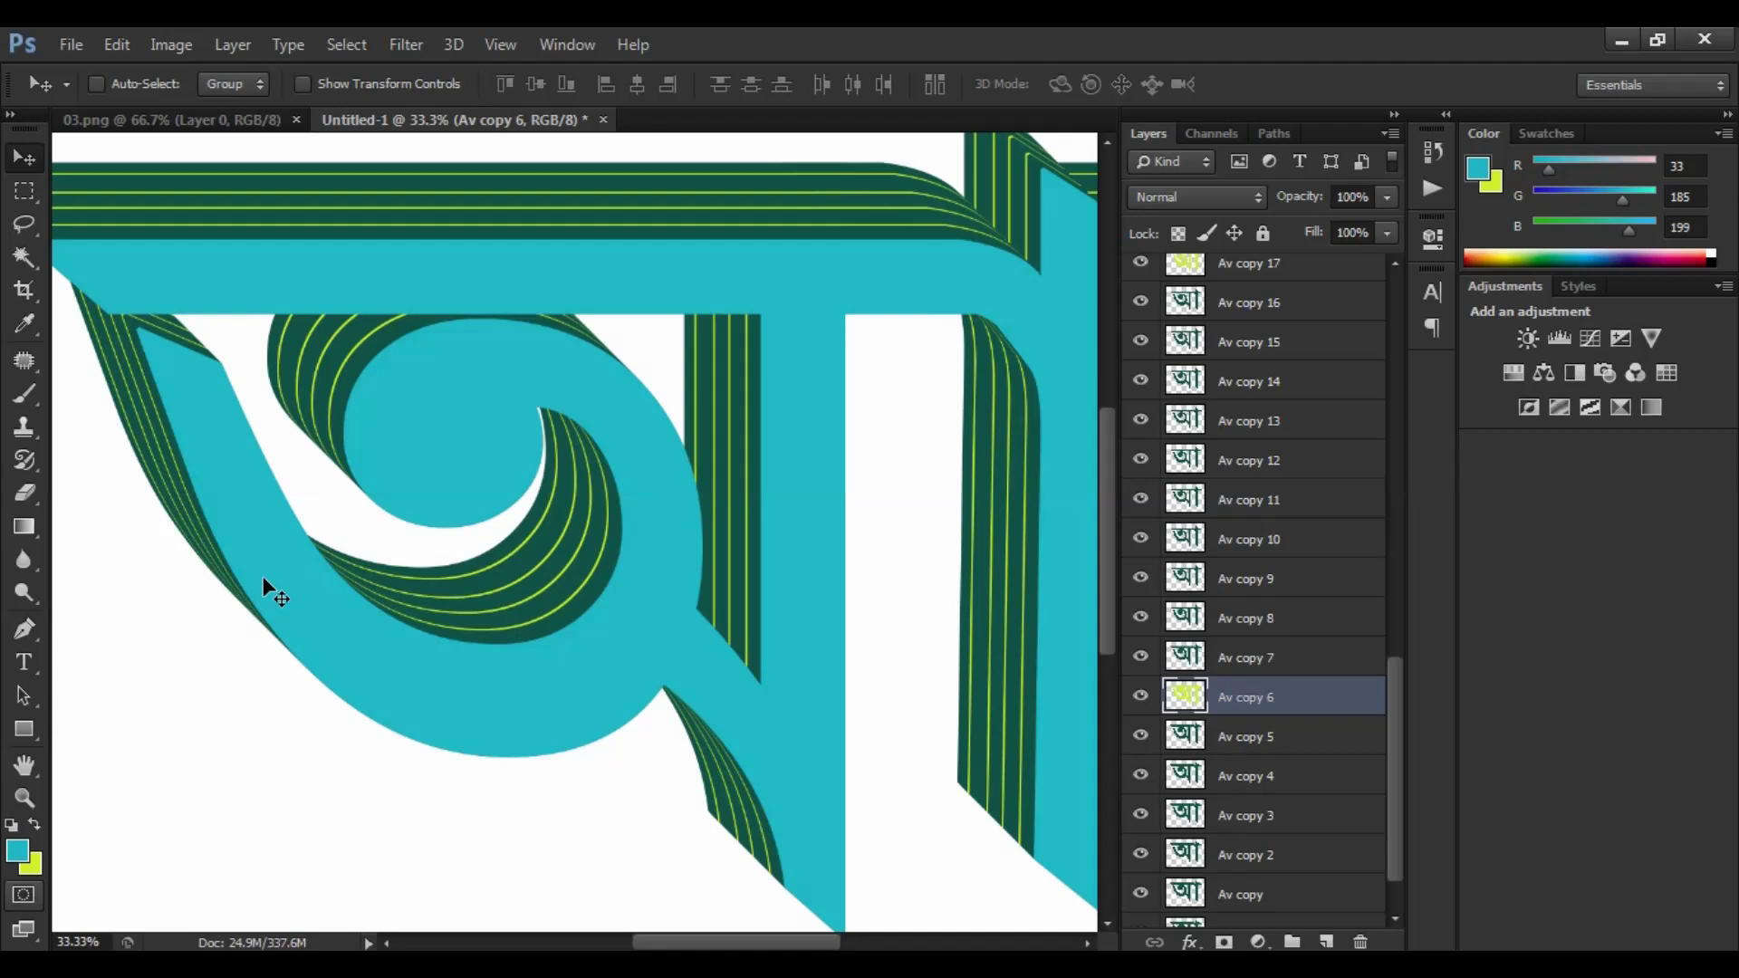
{"action": "key", "text": "ctrl+minus"}
{"action": "key", "text": "ctrl+minus"}
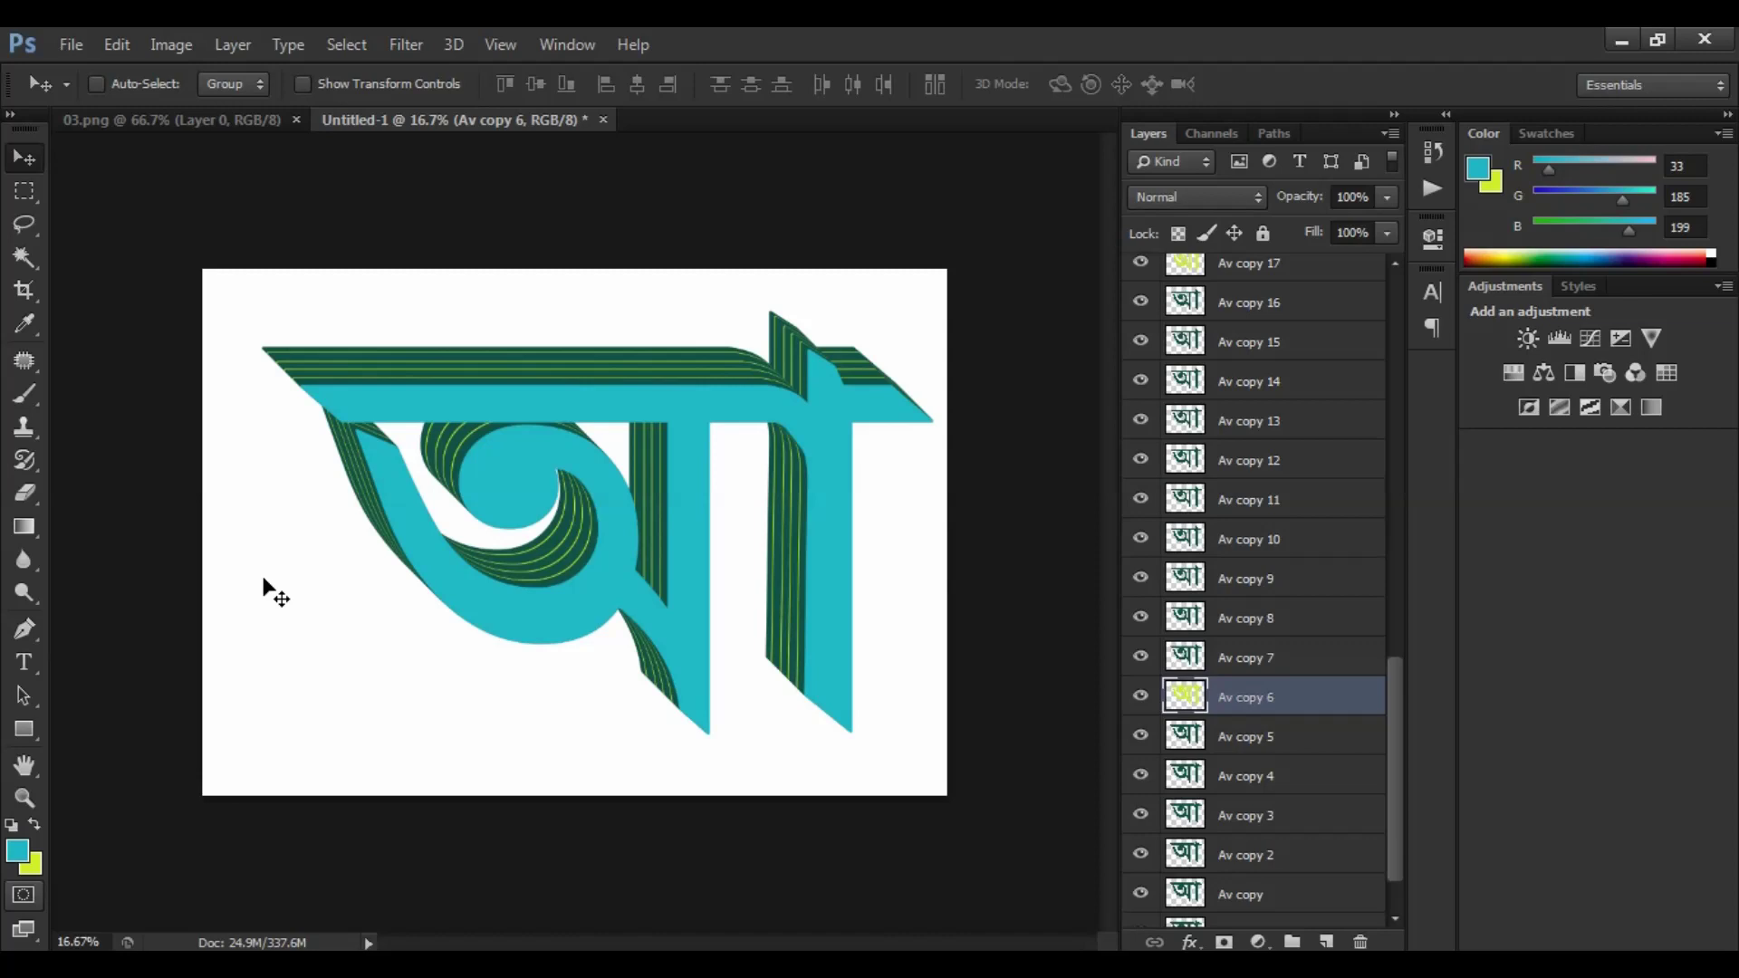